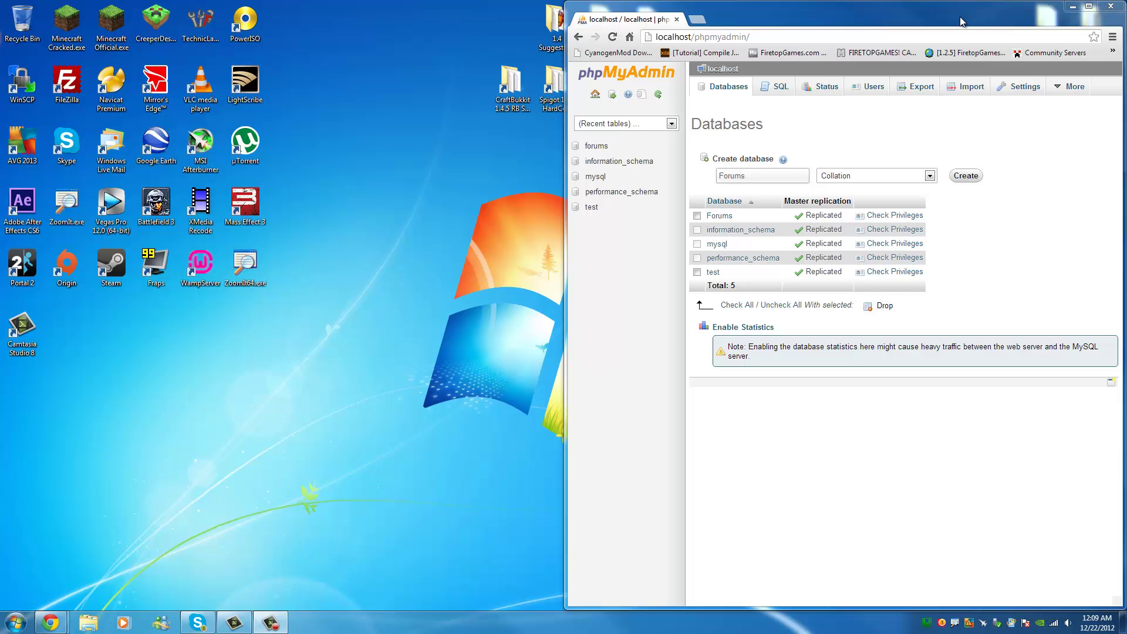
{"action": "left_click", "coordinate": [704, 21]}
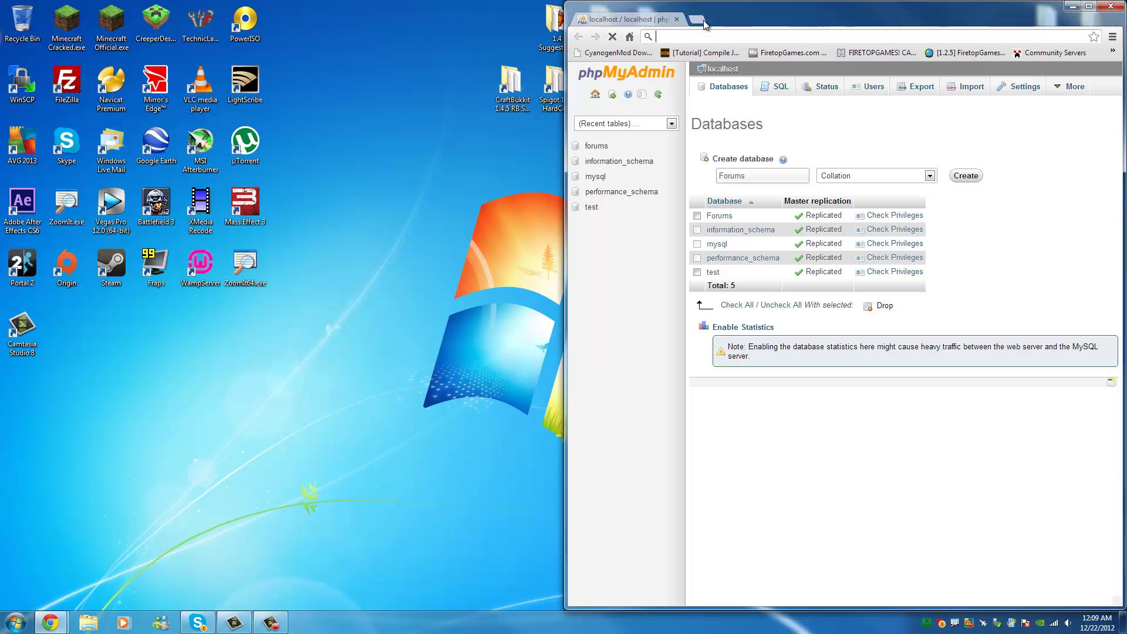
{"action": "type", "text": "google.ca"}
{"action": "key", "text": "Return"}
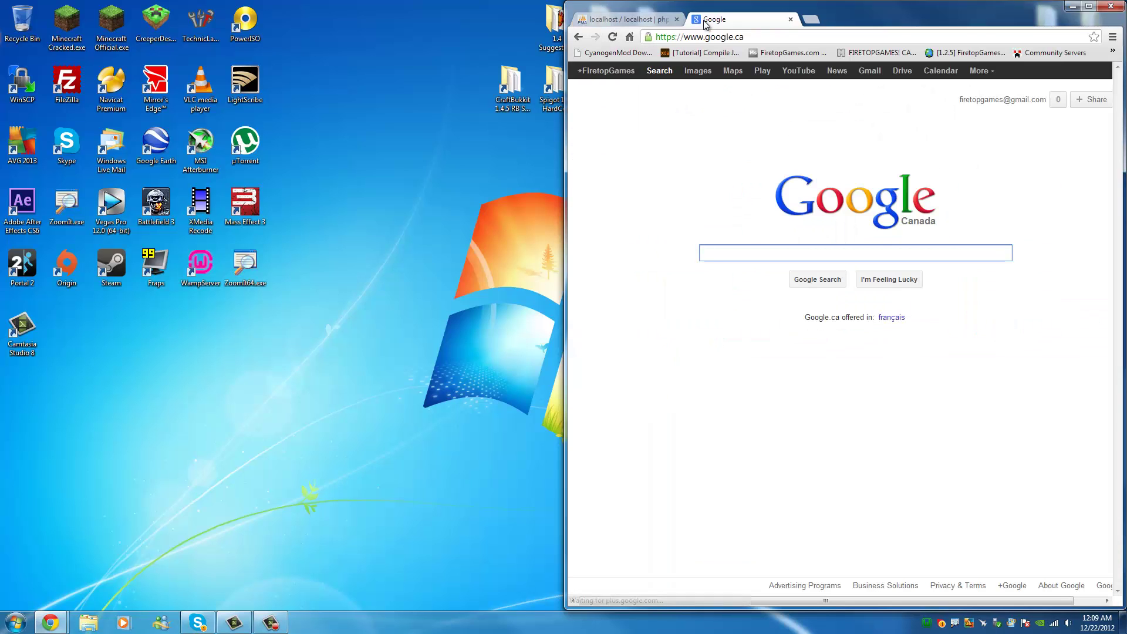
{"action": "type", "text": "XenForo"}
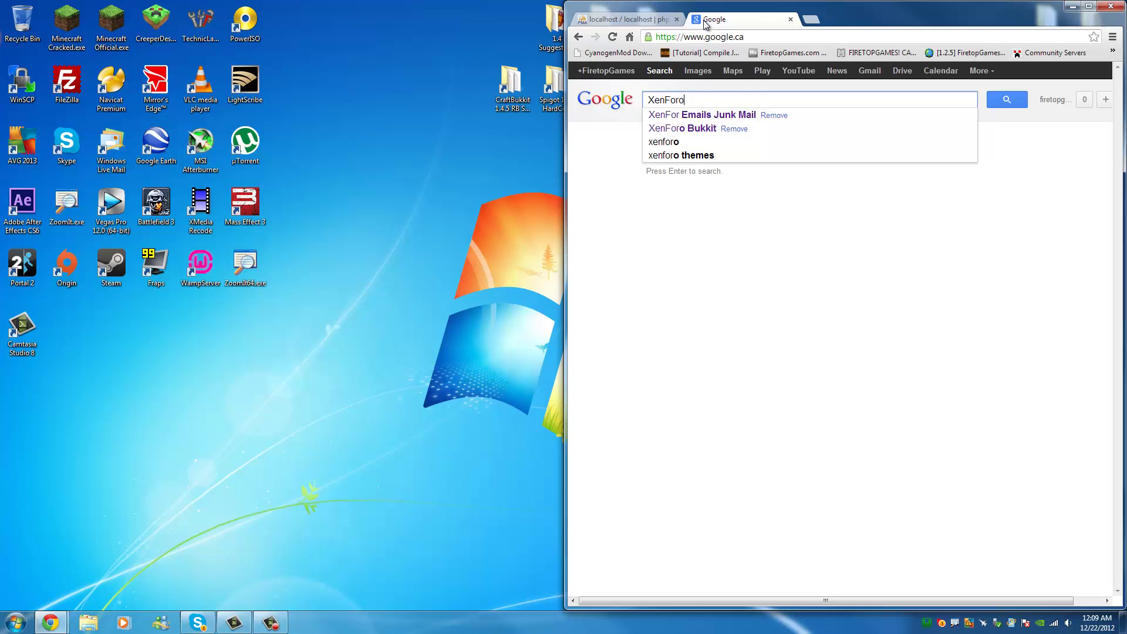
{"action": "key", "text": "Return"}
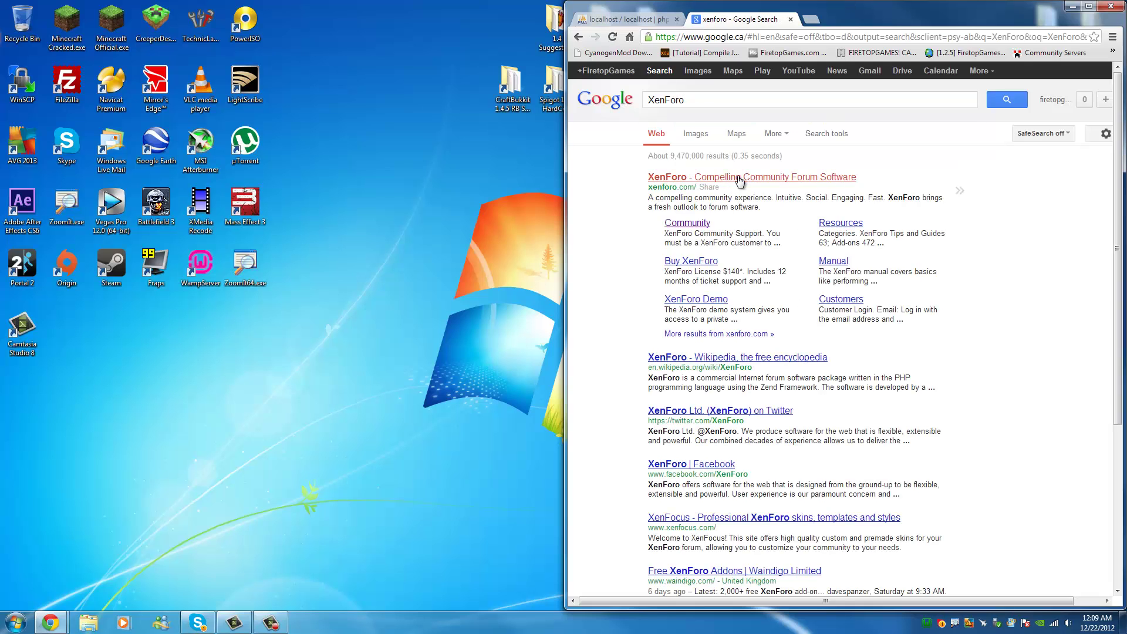
{"action": "left_click", "coordinate": [738, 177]}
{"action": "left_click", "coordinate": [608, 210]}
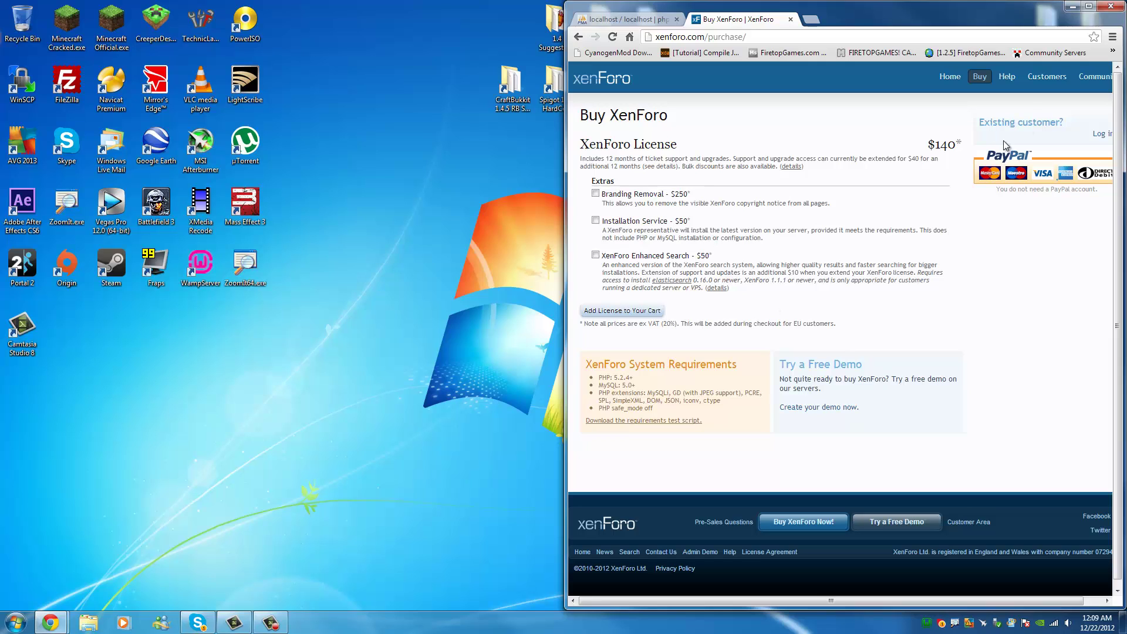
{"action": "left_click", "coordinate": [579, 37]}
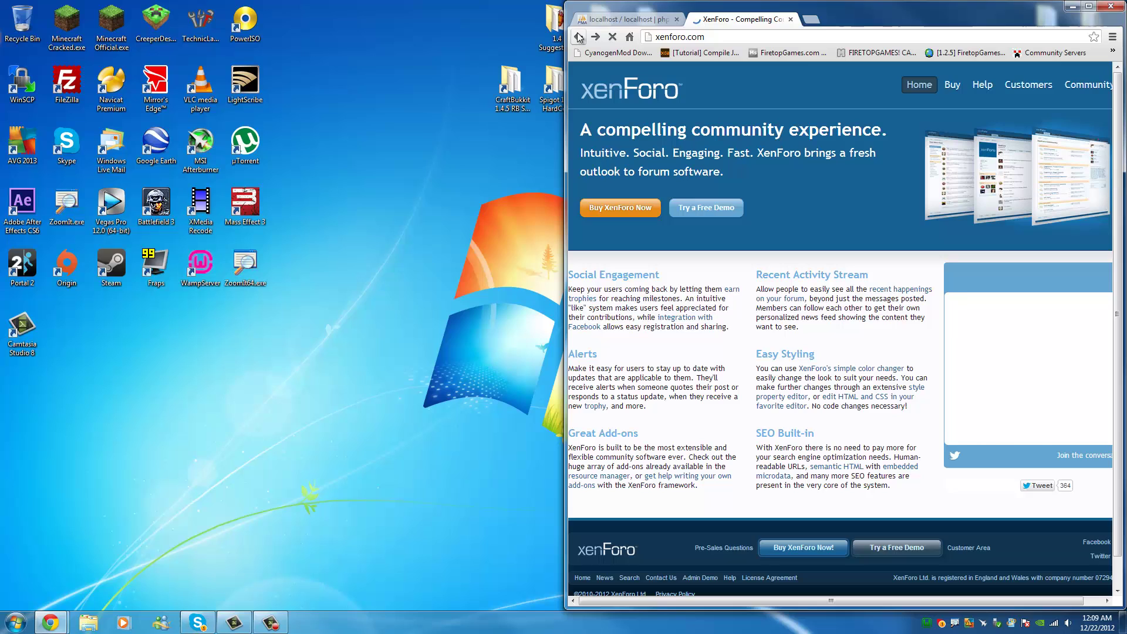
{"action": "left_click", "coordinate": [579, 36]}
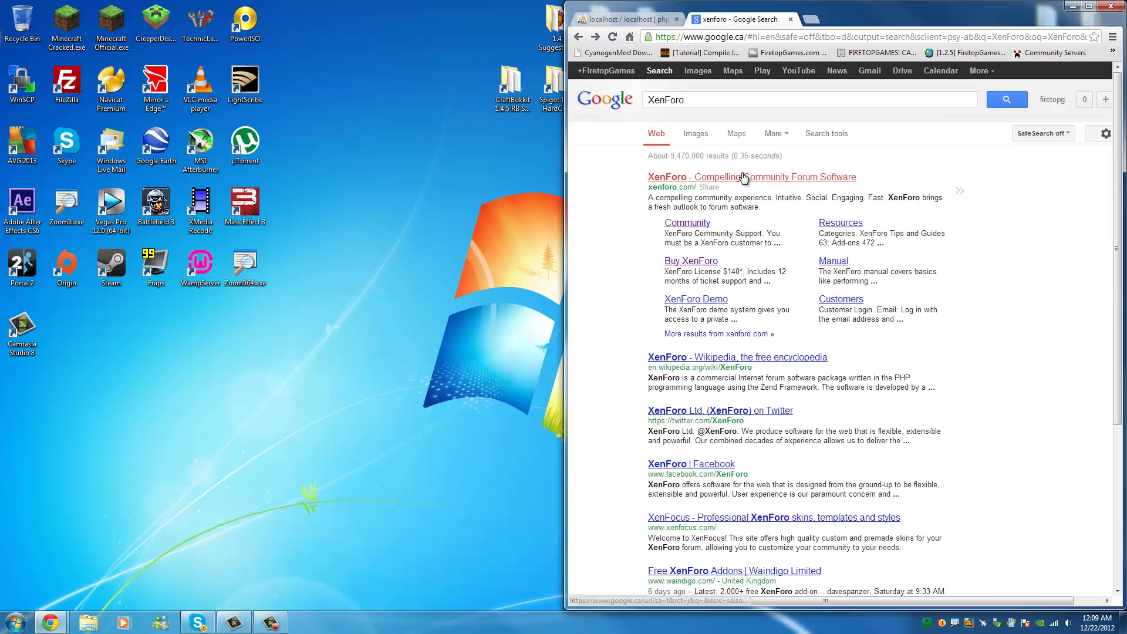
{"action": "left_click", "coordinate": [744, 176]}
{"action": "left_click", "coordinate": [578, 36]}
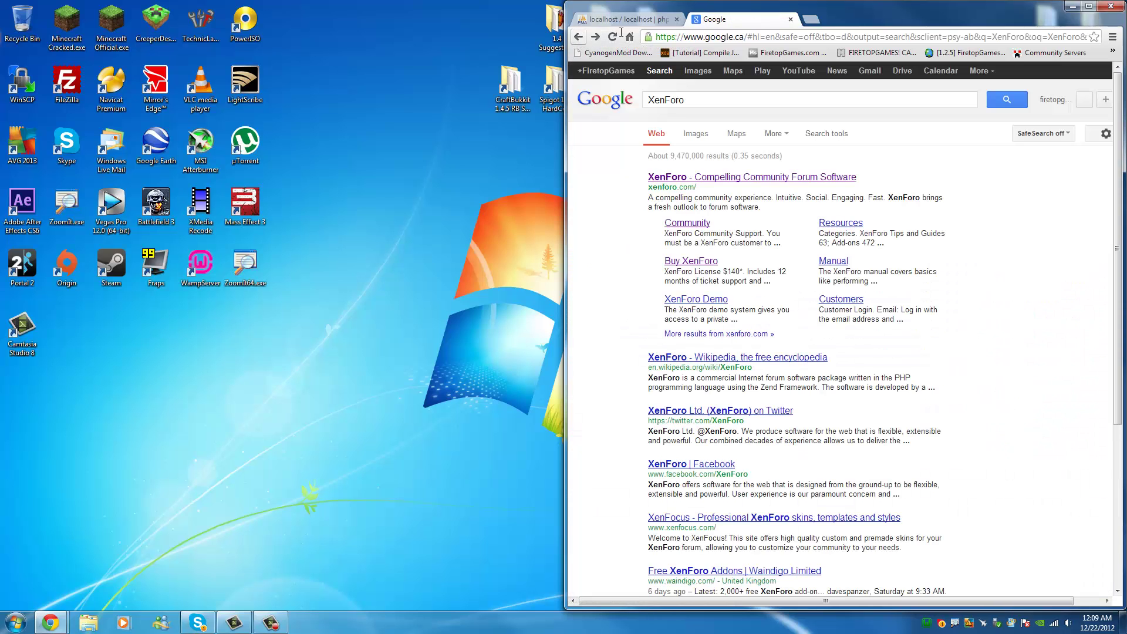
{"action": "left_click", "coordinate": [791, 22]}
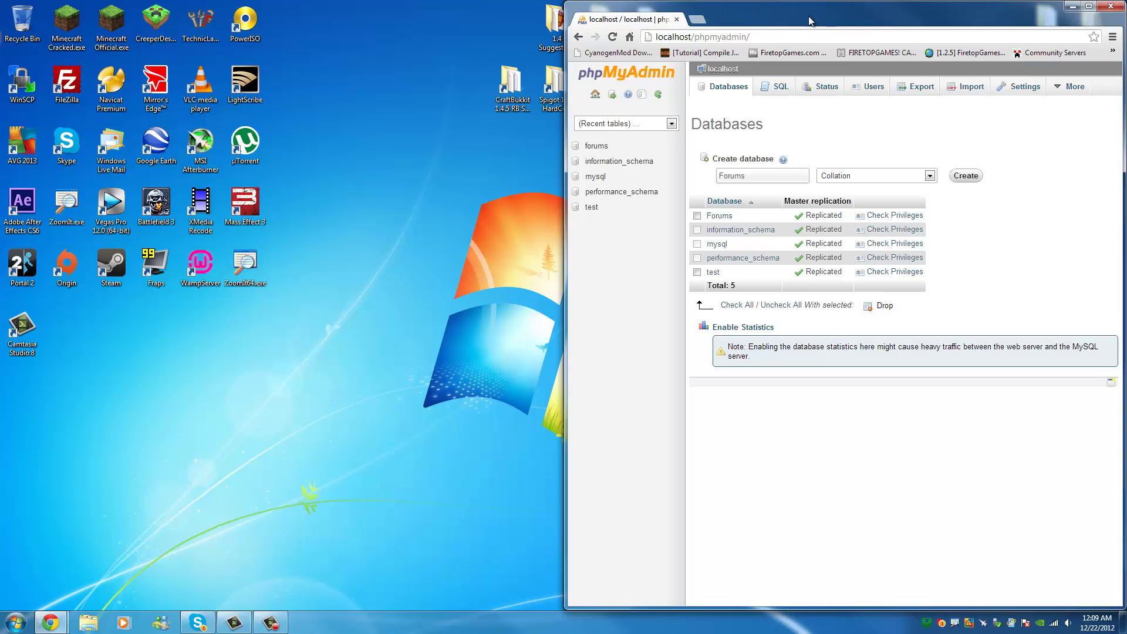
Maximize Chrome, view the still-empty Forums database in phpMyAdmin, then minimize the browser.
{"action": "left_click_drag", "start_coordinate": [851, 7], "coordinate": [566, 4]}
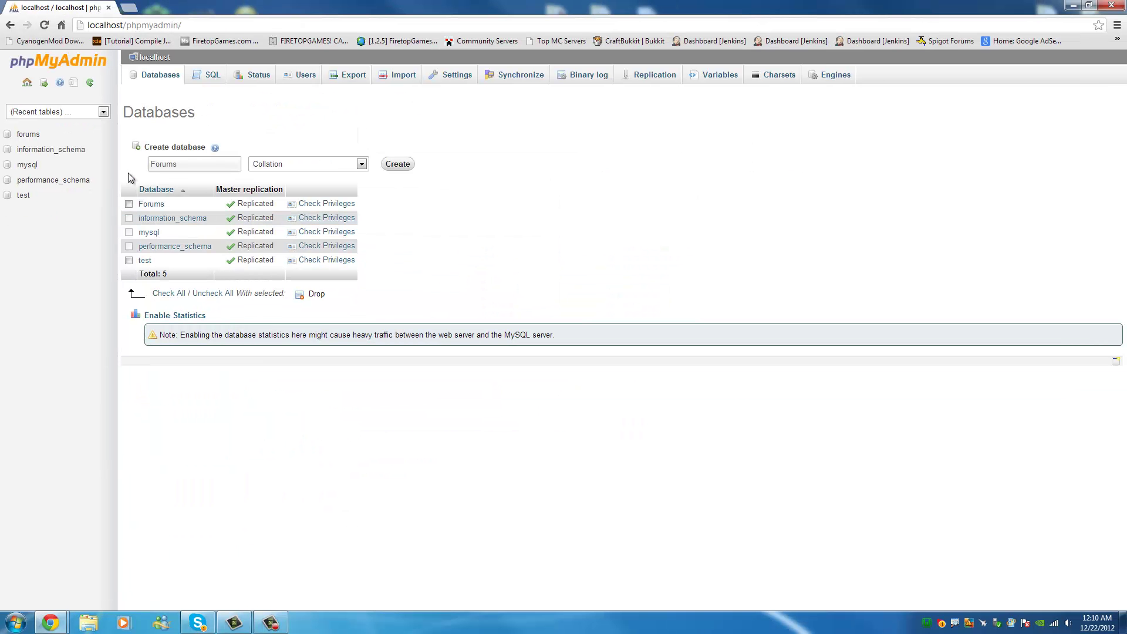
{"action": "left_click", "coordinate": [303, 235]}
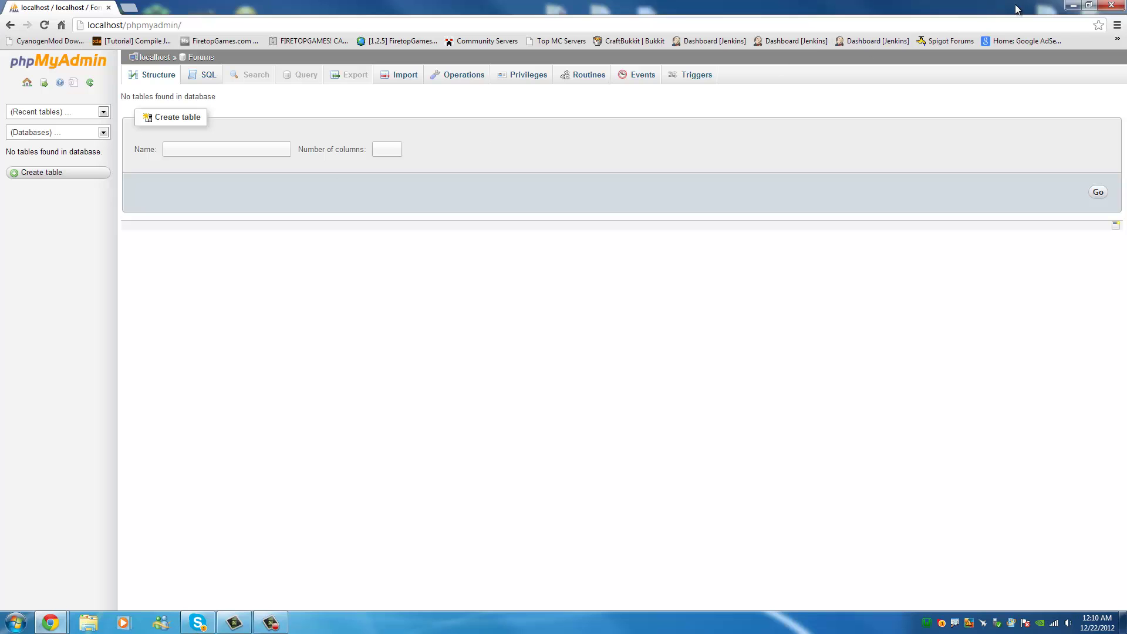
{"action": "left_click", "coordinate": [1067, 7]}
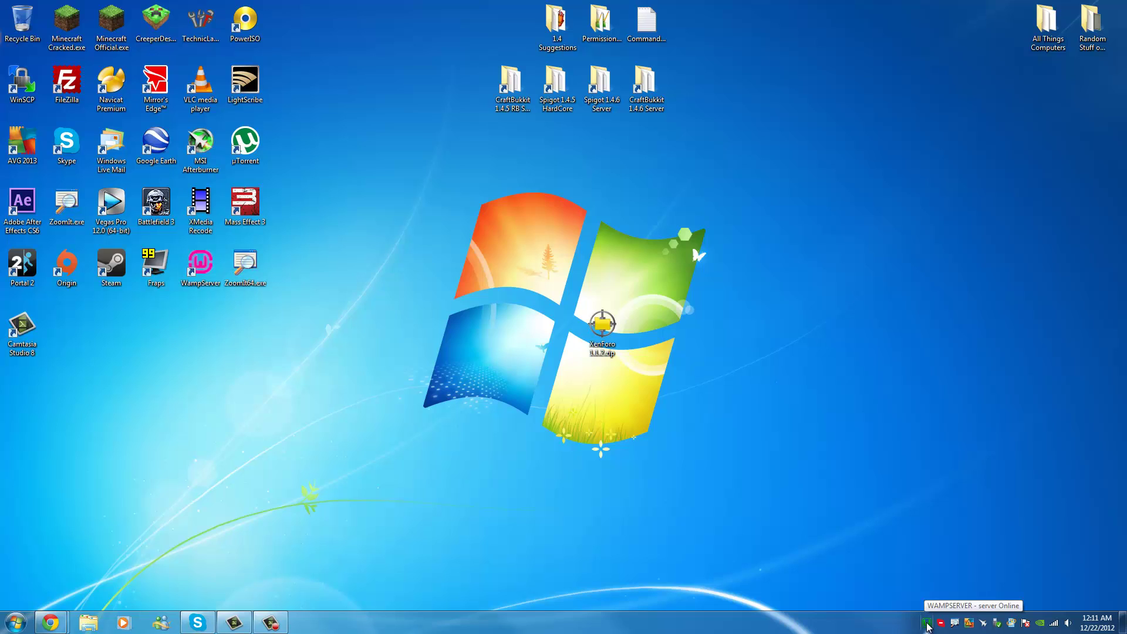
Open the C:\wamp\www folder from the WampServer tray menu.
{"action": "right_click", "coordinate": [927, 623]}
{"action": "left_click", "coordinate": [927, 623]}
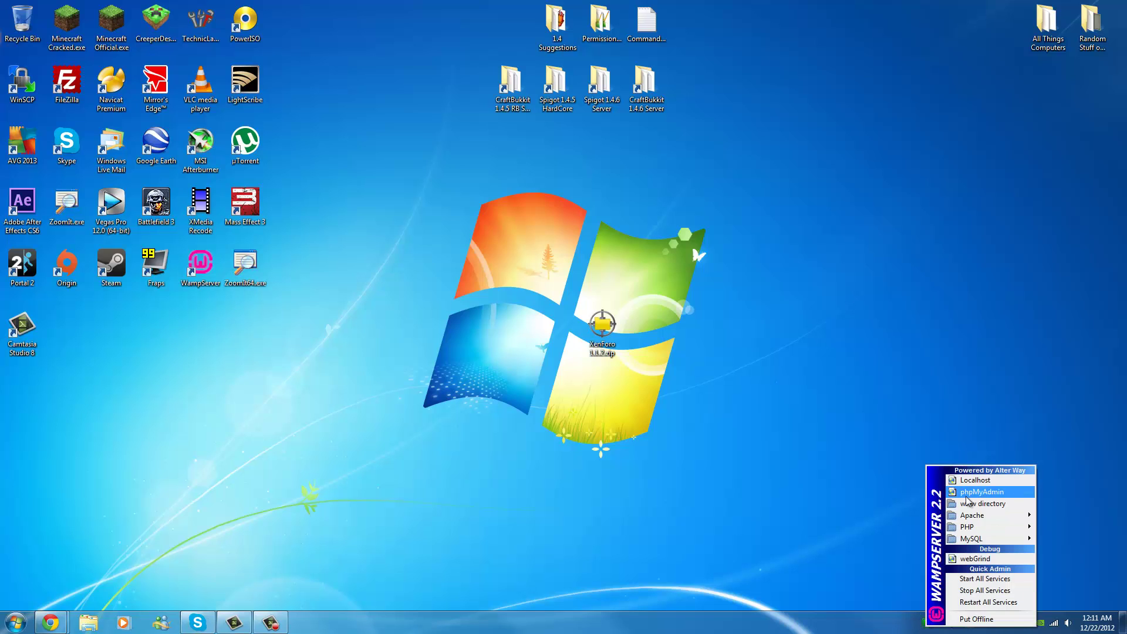
{"action": "left_click", "coordinate": [998, 503]}
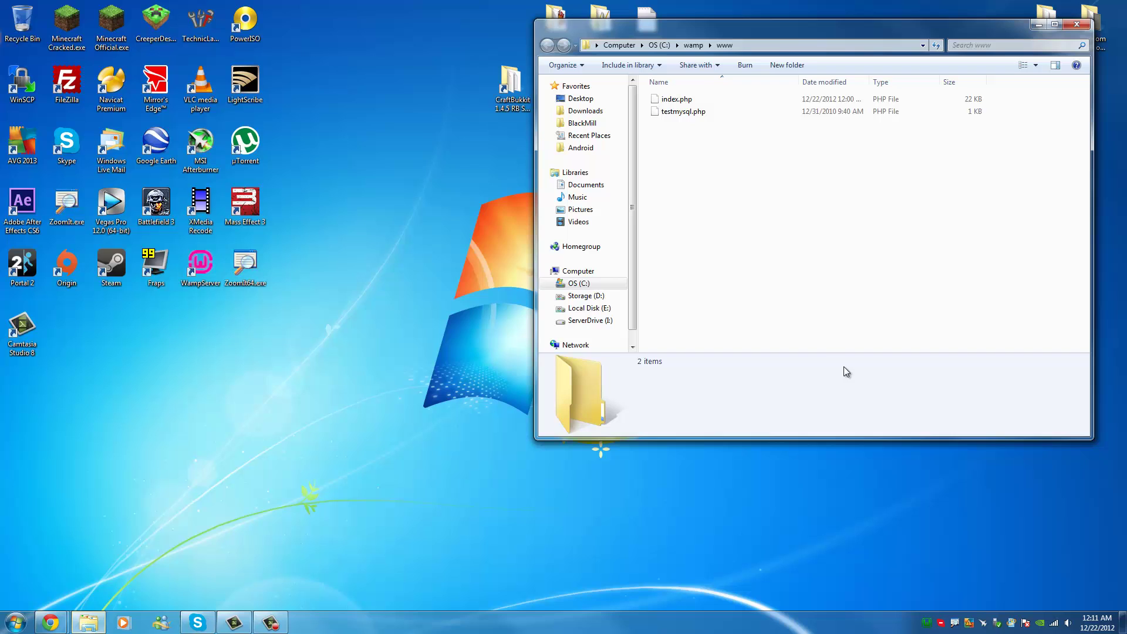
Arrange the windows and open XenForo 1.1.2.zip from the desktop in jZip.
{"action": "left_click_drag", "start_coordinate": [843, 30], "coordinate": [966, 110]}
{"action": "left_click_drag", "start_coordinate": [607, 323], "coordinate": [334, 384]}
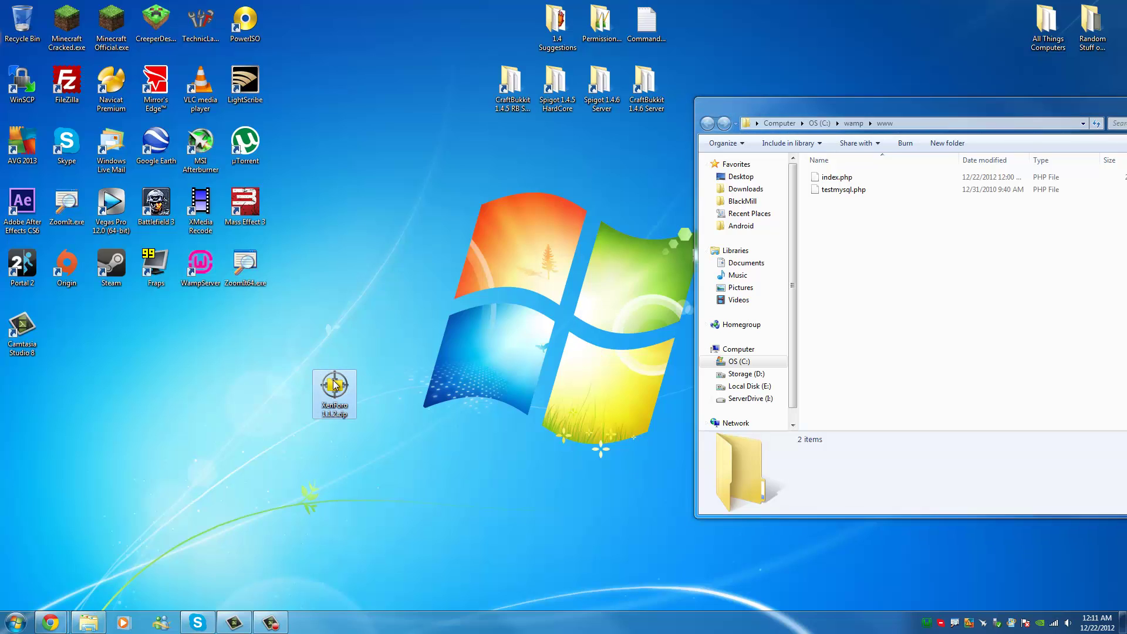
{"action": "double_click", "coordinate": [333, 385]}
Extract all XenForo archive entries into C:\wamp\www, replacing the existing index.php.
{"action": "left_click", "coordinate": [89, 229]}
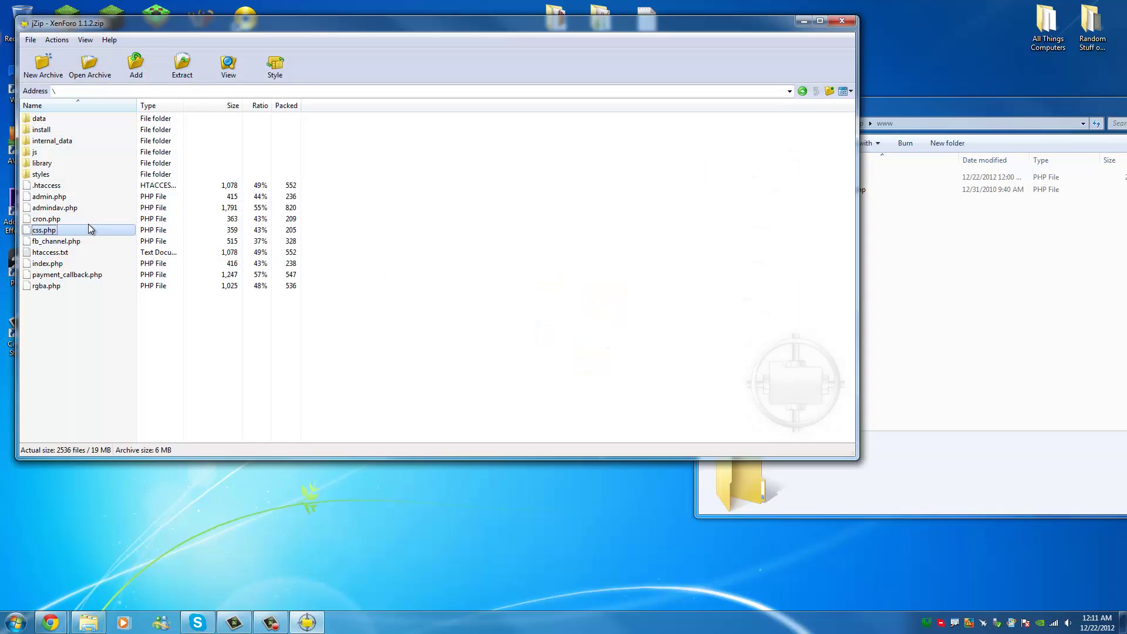
{"action": "key", "text": "ctrl+a"}
{"action": "left_click_drag", "start_coordinate": [91, 229], "coordinate": [262, 254]}
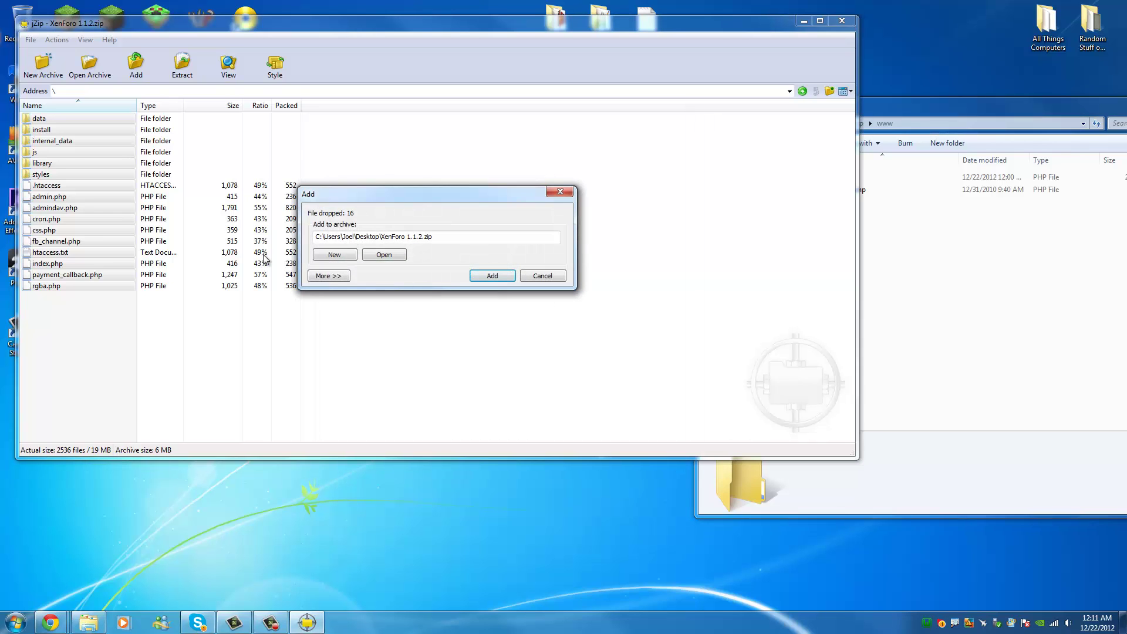
{"action": "left_click", "coordinate": [981, 127]}
{"action": "left_click", "coordinate": [552, 275]}
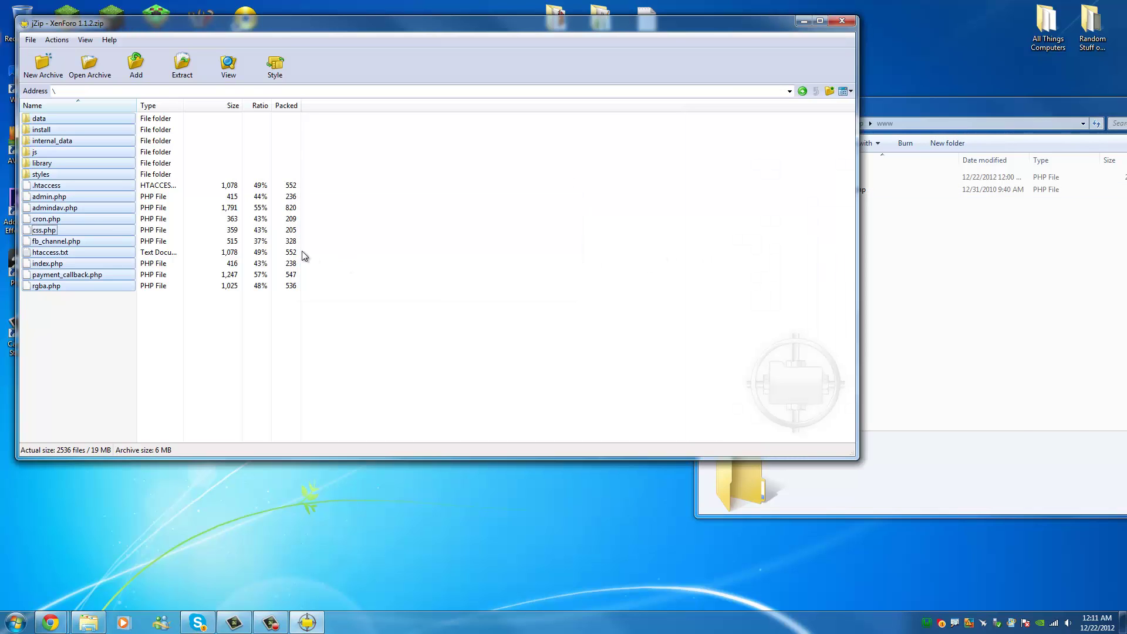
{"action": "left_click_drag", "start_coordinate": [90, 227], "coordinate": [881, 326]}
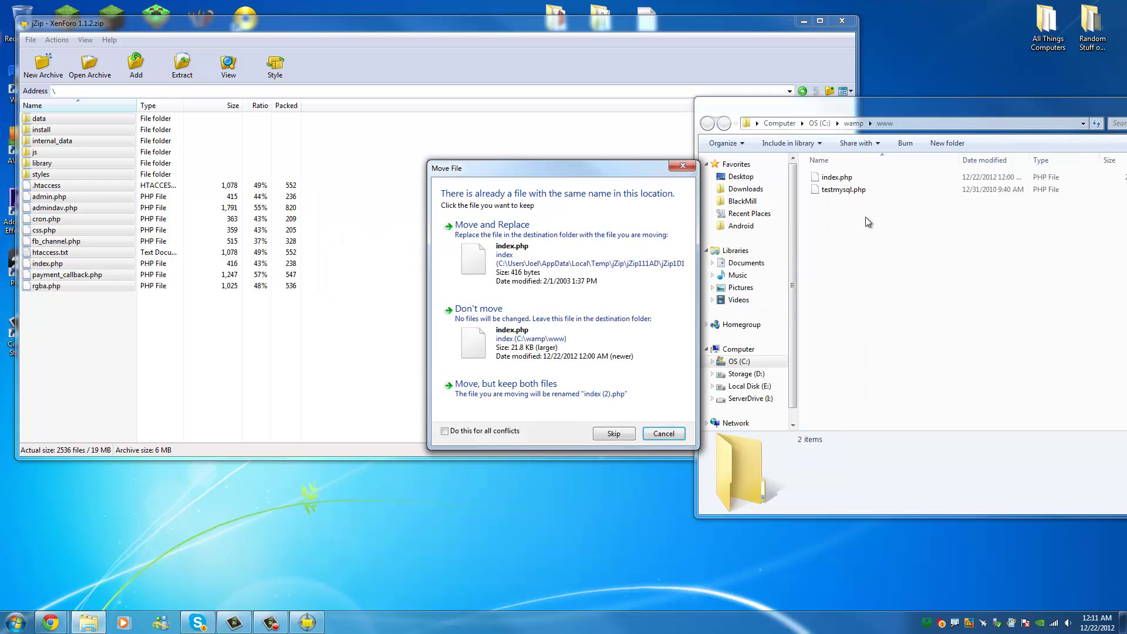
{"action": "left_click", "coordinate": [560, 255]}
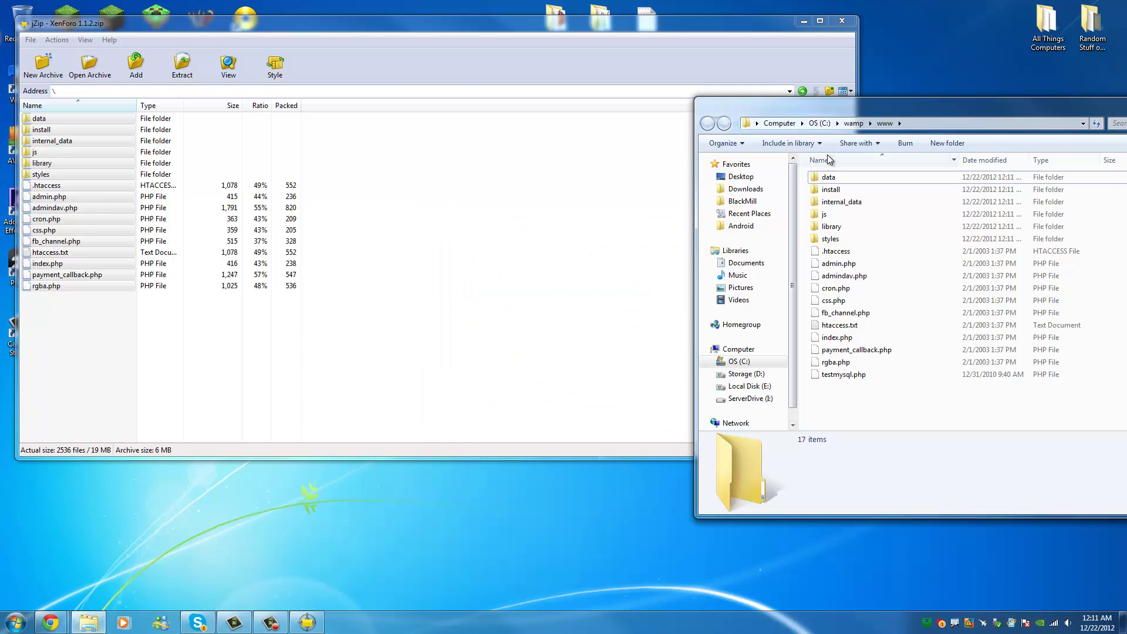
Browse Explorer up to C:\wamp and close the XenForo archive in jZip.
{"action": "mouse_move", "coordinate": [955, 112]}
{"action": "left_click_drag", "start_coordinate": [955, 112], "coordinate": [724, 118]}
{"action": "left_click", "coordinate": [582, 145]}
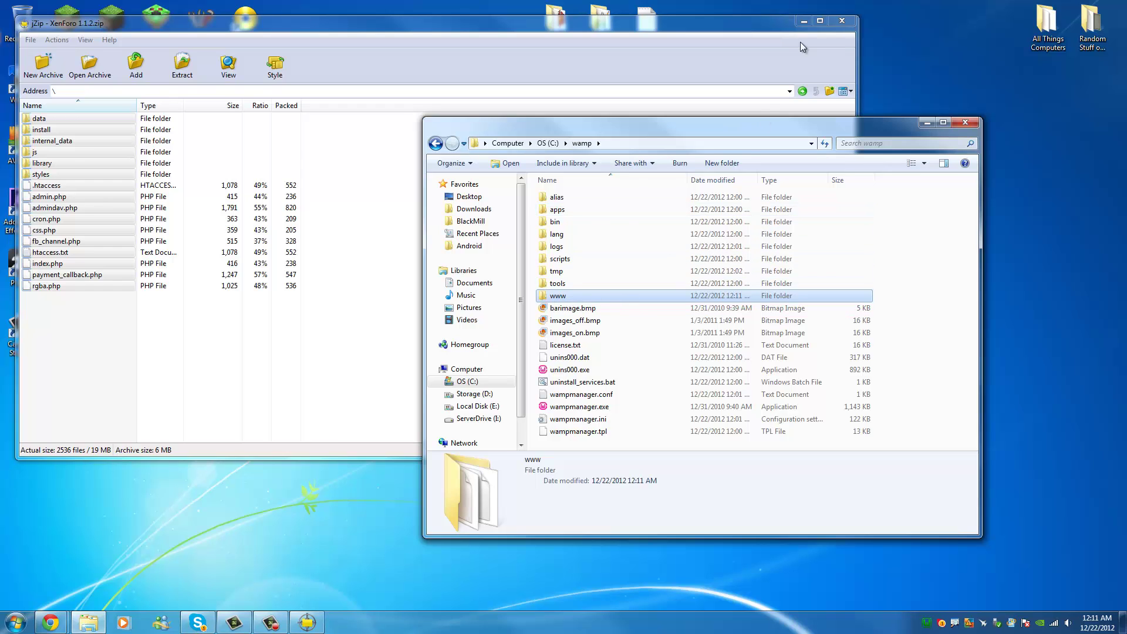
{"action": "left_click", "coordinate": [845, 22]}
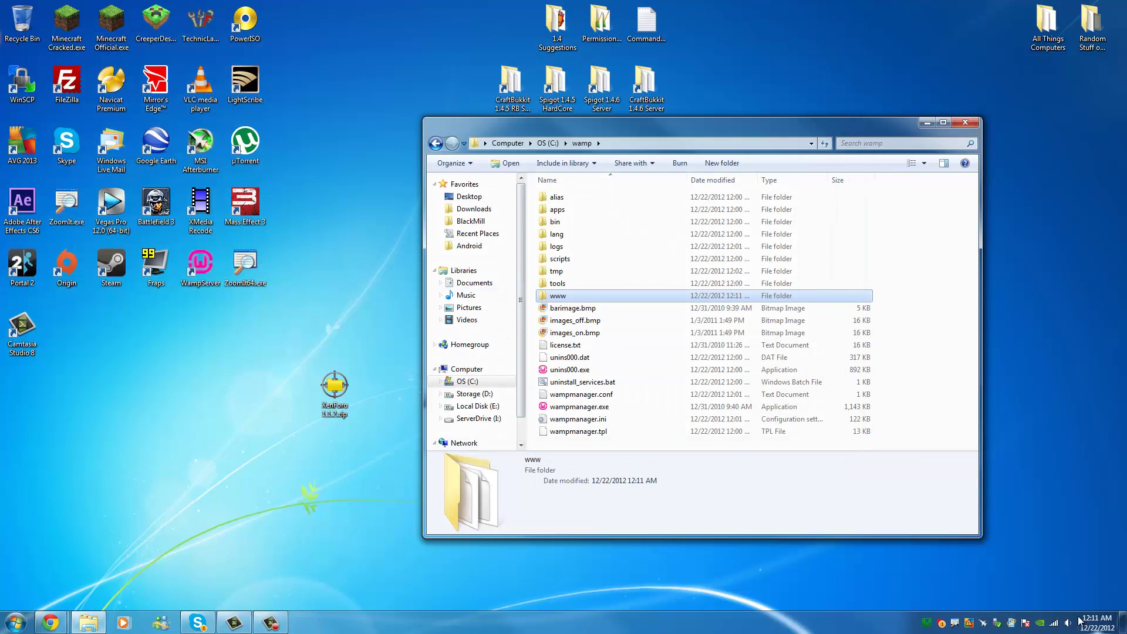
Restore the phpMyAdmin Chrome window and load localhost/install in a new tab.
{"action": "left_click", "coordinate": [62, 620]}
{"action": "left_click", "coordinate": [203, 562]}
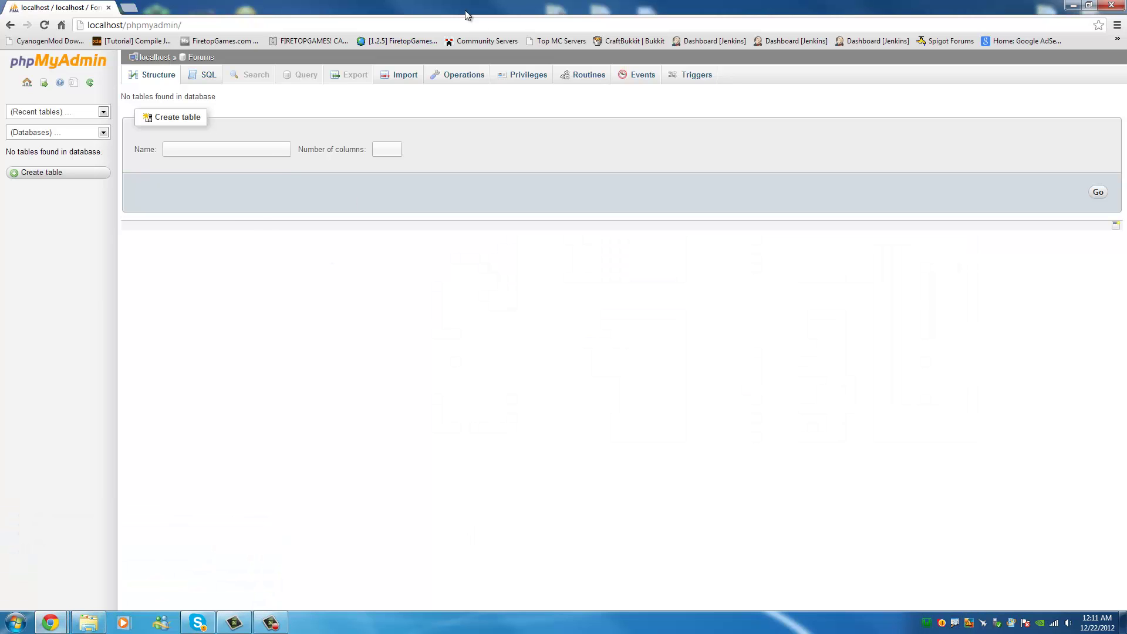
{"action": "left_click", "coordinate": [126, 10]}
{"action": "type", "text": "localhost/install"}
{"action": "key", "text": "Return"}
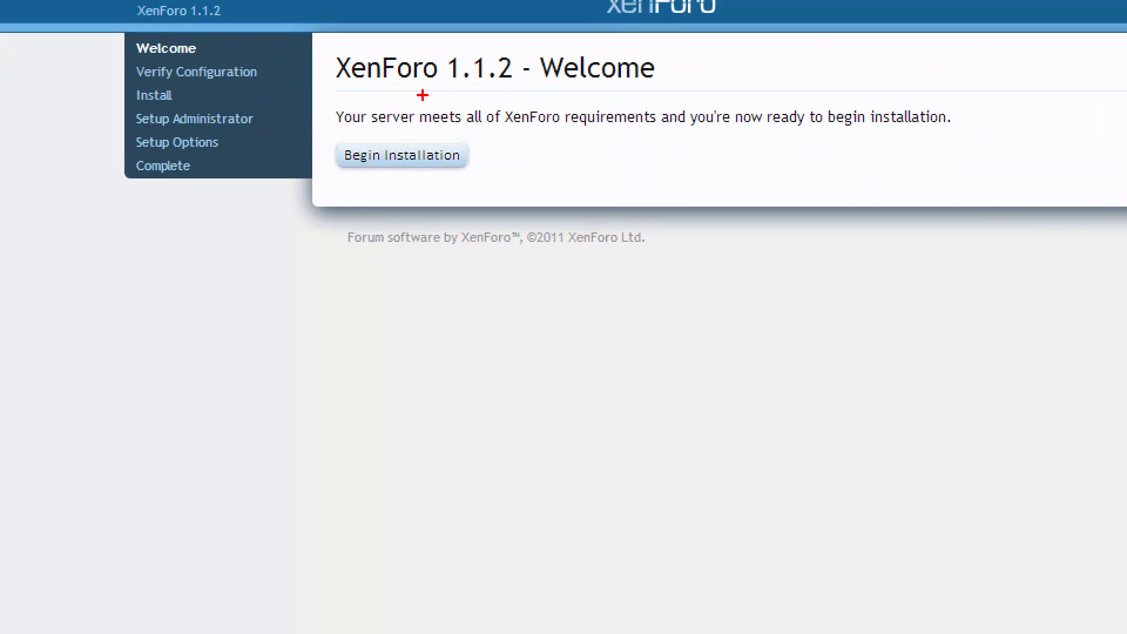
{"action": "mouse_move", "coordinate": [394, 106]}
{"action": "left_mouse_down"}
{"action": "mouse_move", "coordinate": [355, 124]}
{"action": "mouse_move", "coordinate": [529, 183]}
{"action": "mouse_move", "coordinate": [395, 103]}
{"action": "left_mouse_up"}
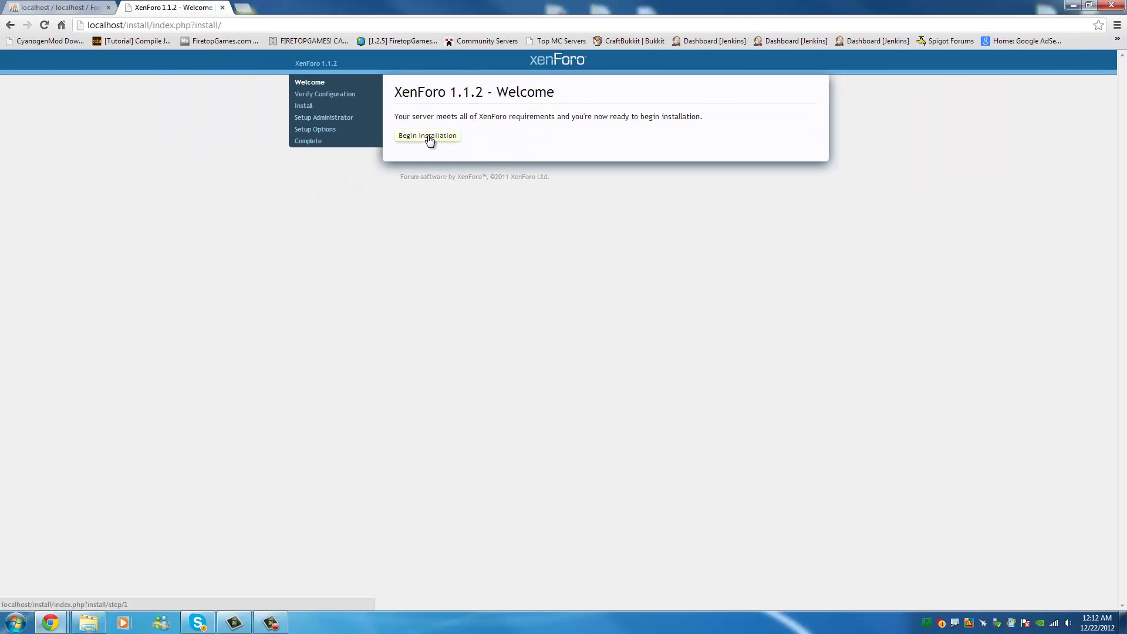
Begin installation and generate config.php with MySQL user root and database Forums.
{"action": "left_click", "coordinate": [429, 137]}
{"action": "left_click_drag", "start_coordinate": [584, 163], "coordinate": [503, 159]}
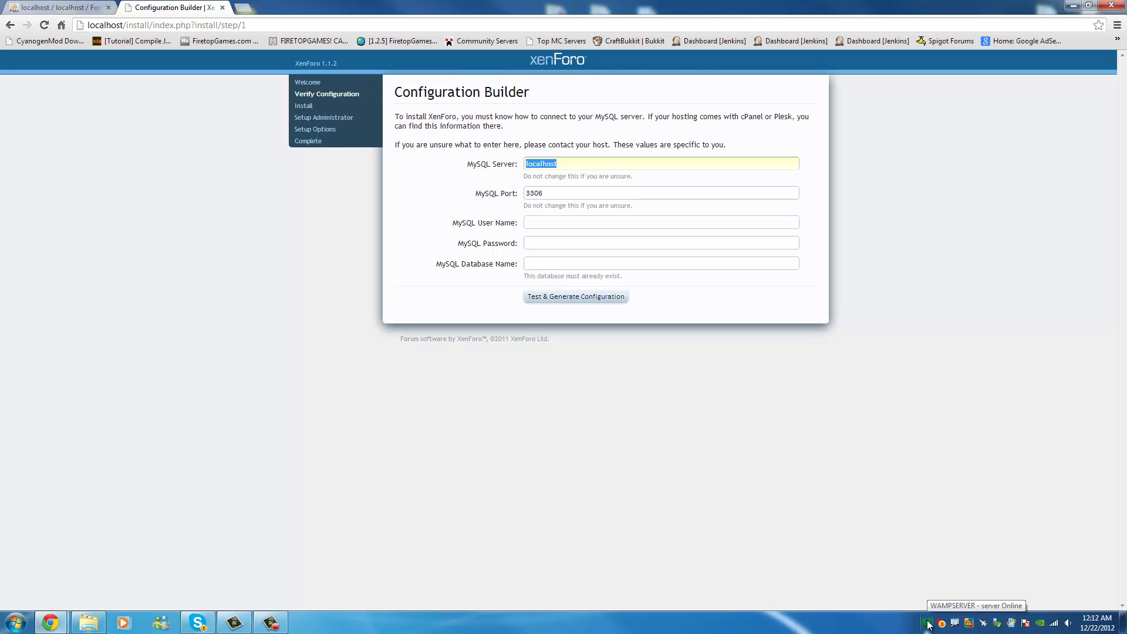
{"action": "left_click", "coordinate": [587, 241]}
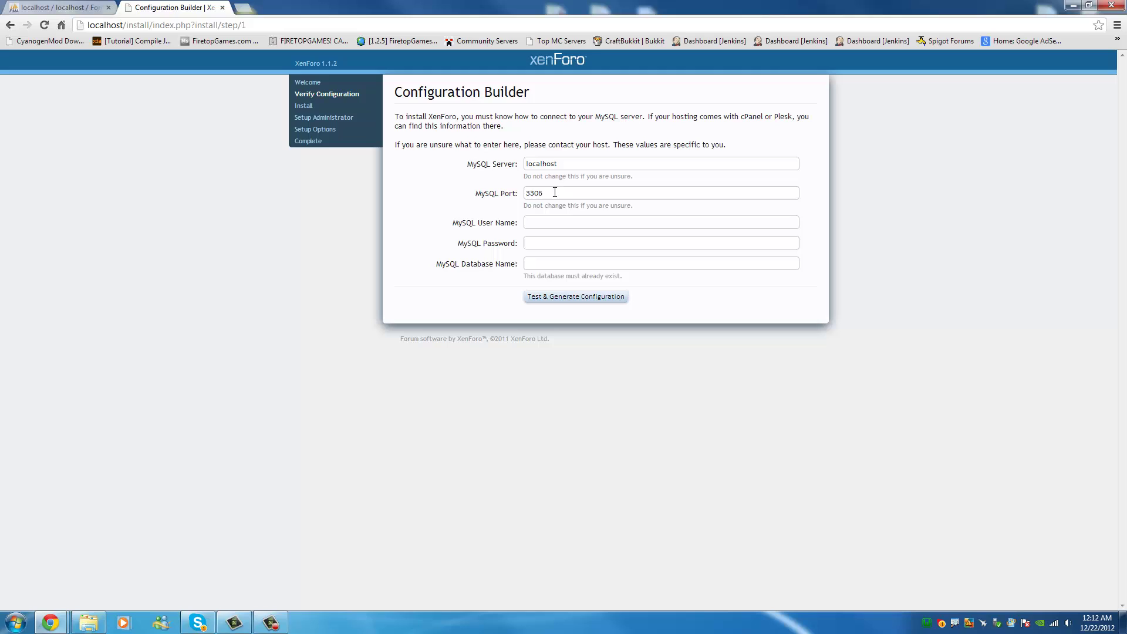
{"action": "left_click", "coordinate": [525, 222]}
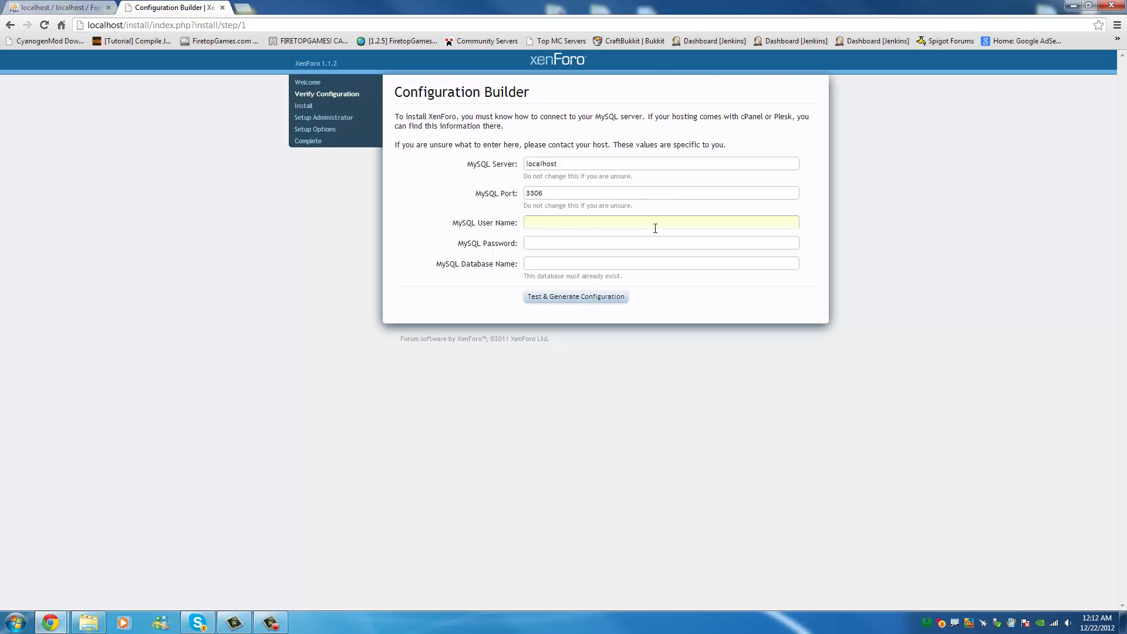
{"action": "type", "text": "root"}
{"action": "left_click", "coordinate": [611, 246]}
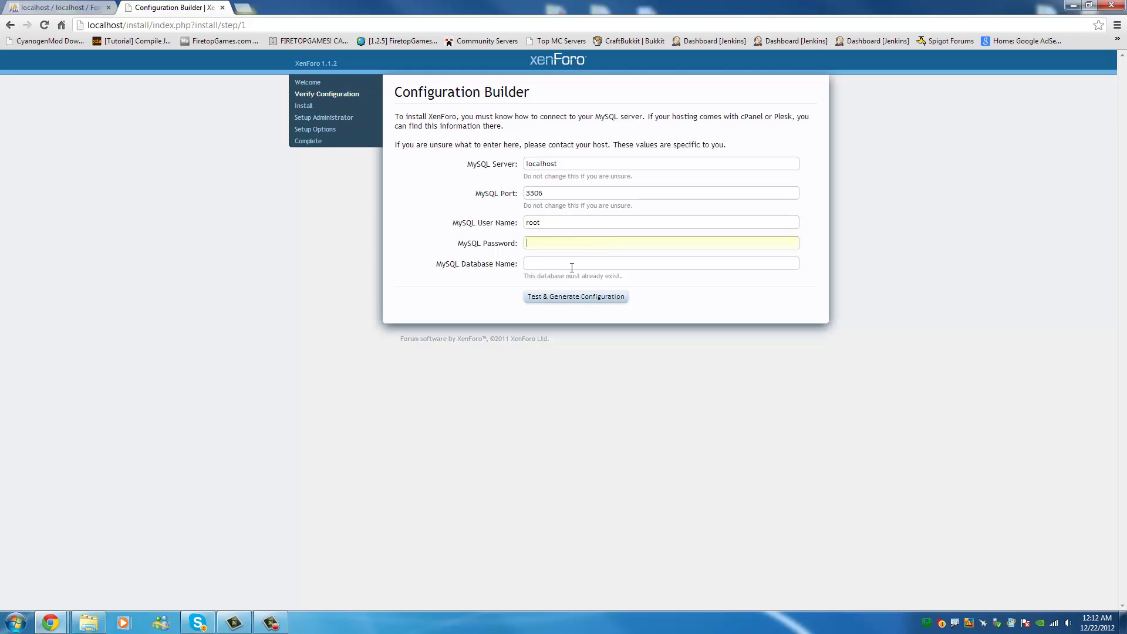
{"action": "left_click", "coordinate": [578, 264]}
{"action": "type", "text": "Forums"}
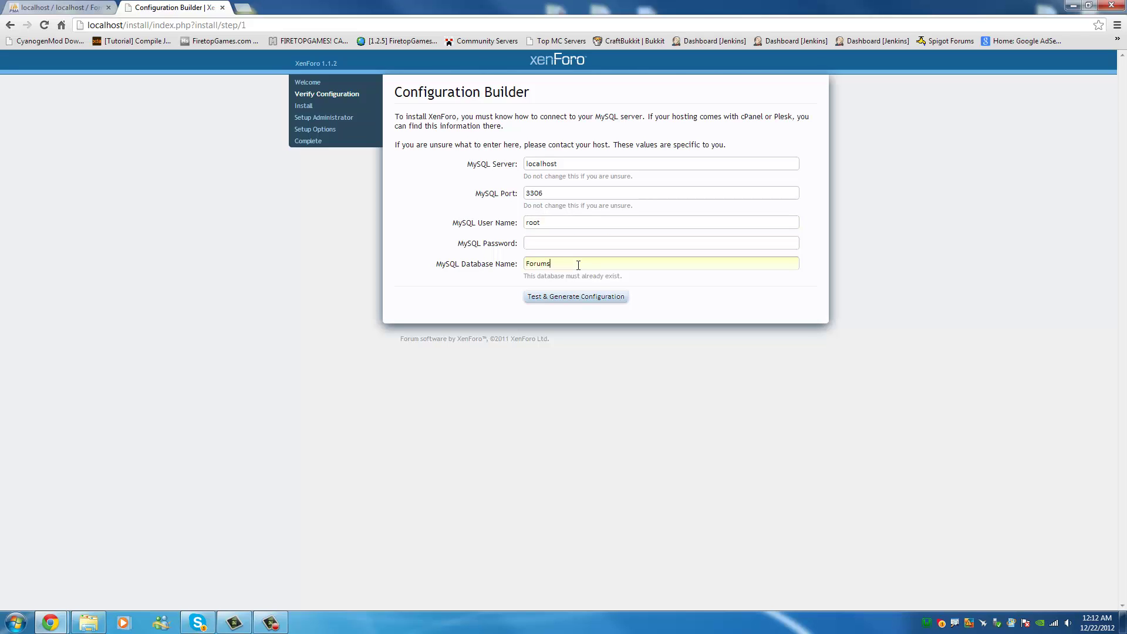
{"action": "left_click", "coordinate": [580, 297]}
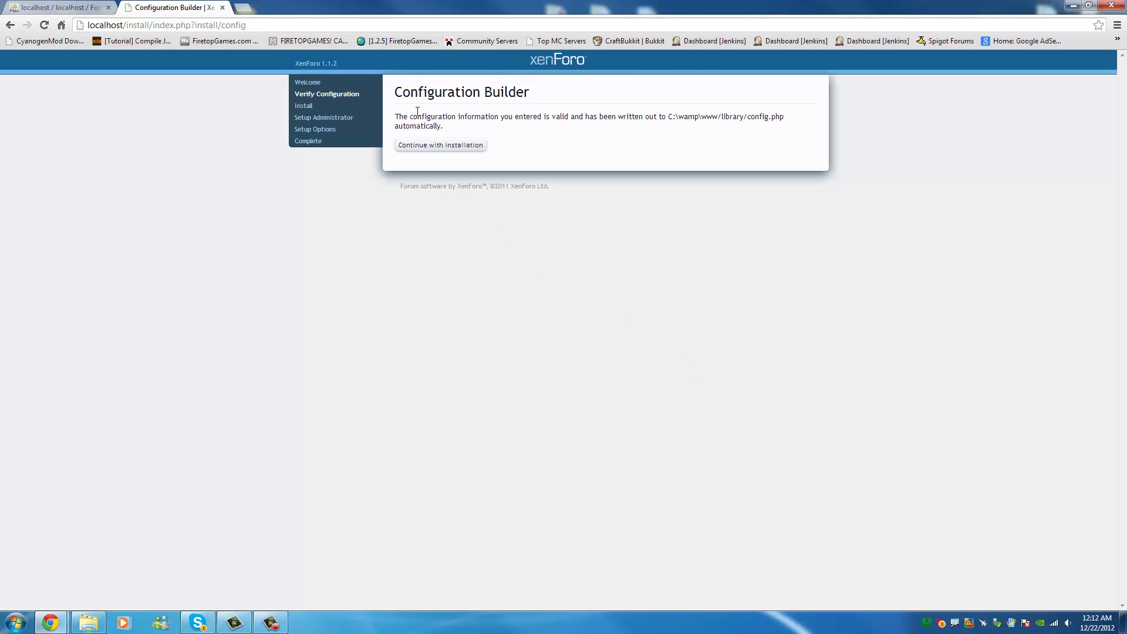
Confirm the Forums database is still empty in phpMyAdmin, then continue to Verify Configuration.
{"action": "left_click_drag", "start_coordinate": [549, 116], "coordinate": [599, 116]}
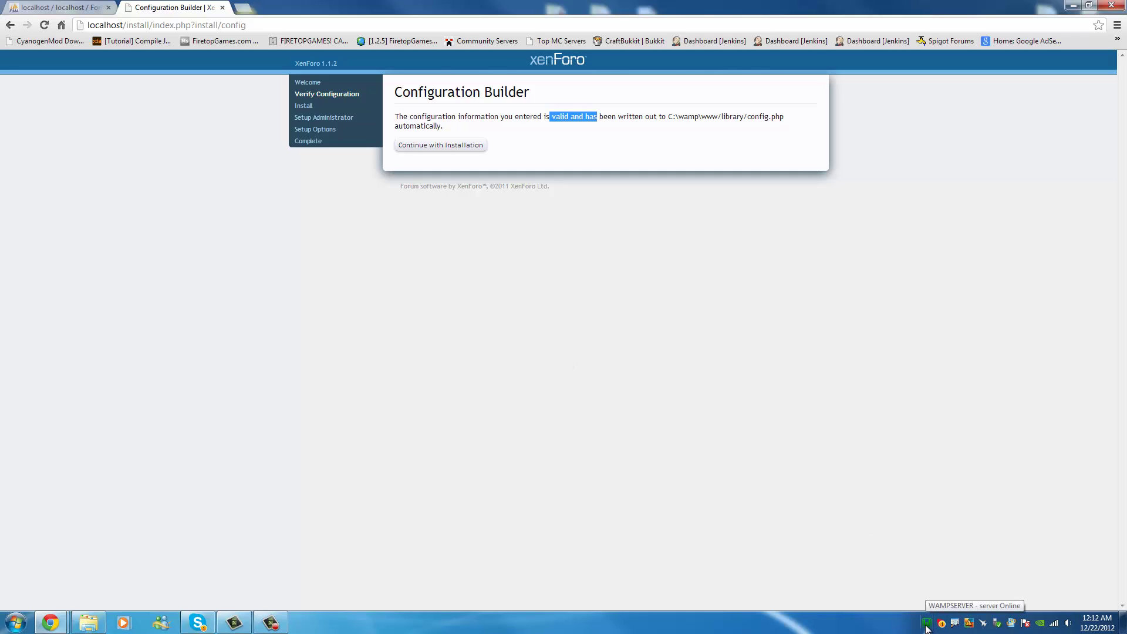
{"action": "left_click", "coordinate": [51, 6]}
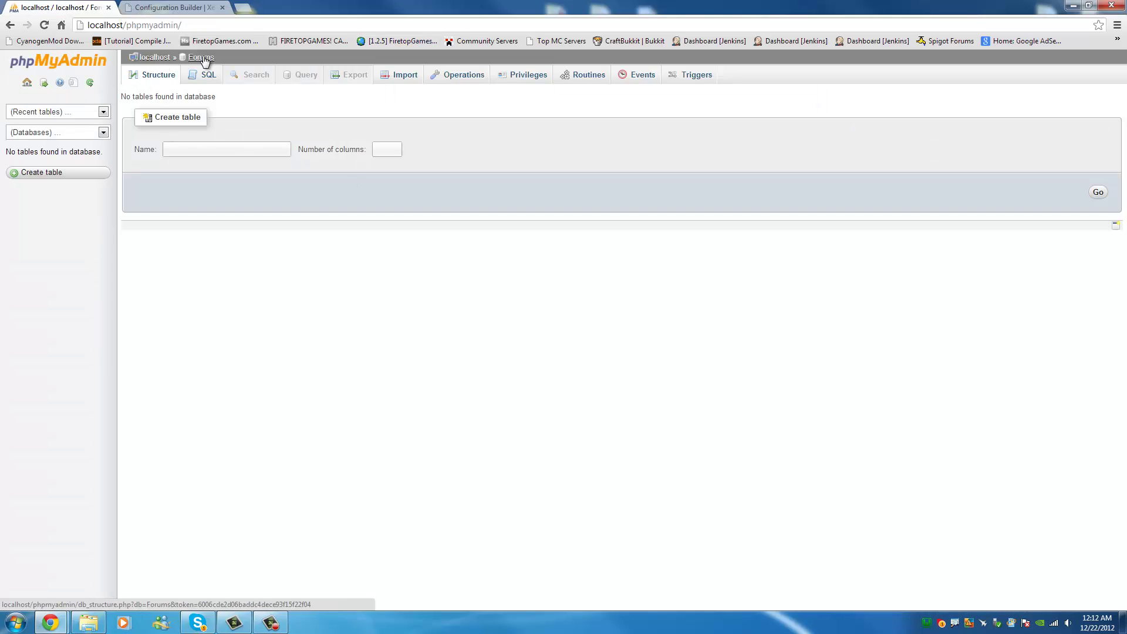
{"action": "left_click", "coordinate": [157, 58]}
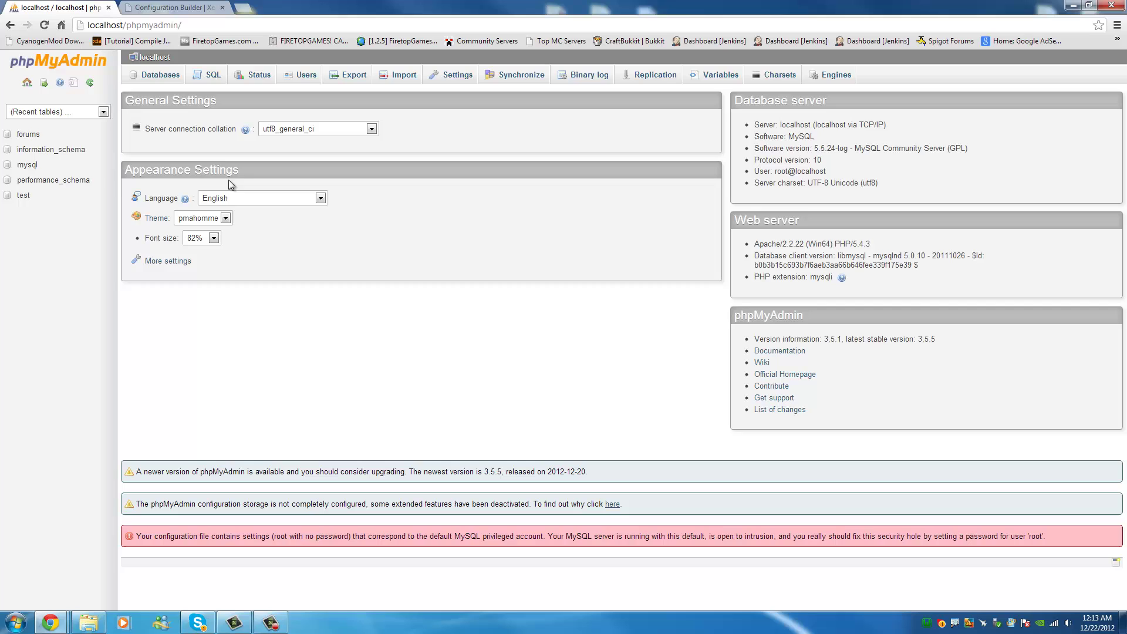
{"action": "left_click", "coordinate": [172, 8]}
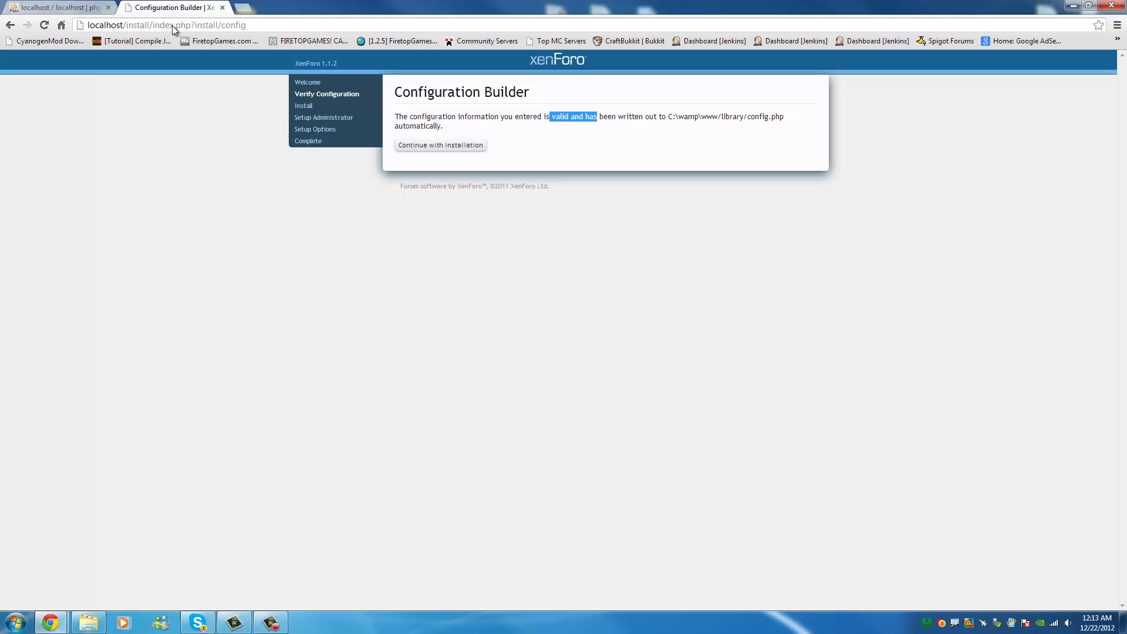
{"action": "left_click", "coordinate": [436, 146]}
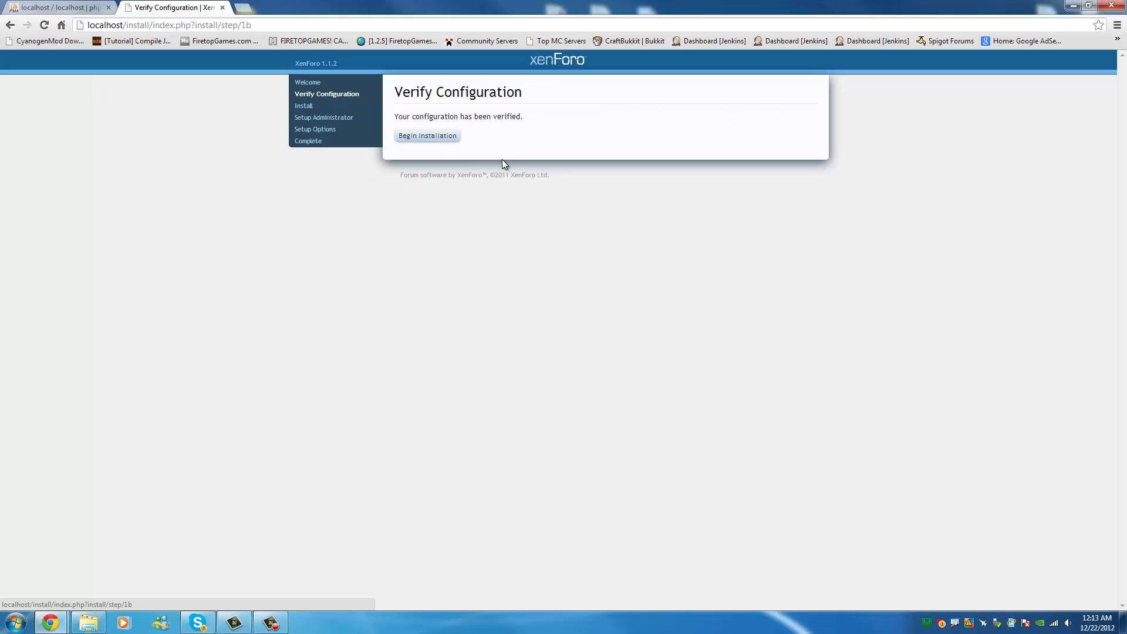
Start the XenForo installation and, while it runs, open C:\wamp\www in Explorer and minimize it.
{"action": "left_click", "coordinate": [435, 146]}
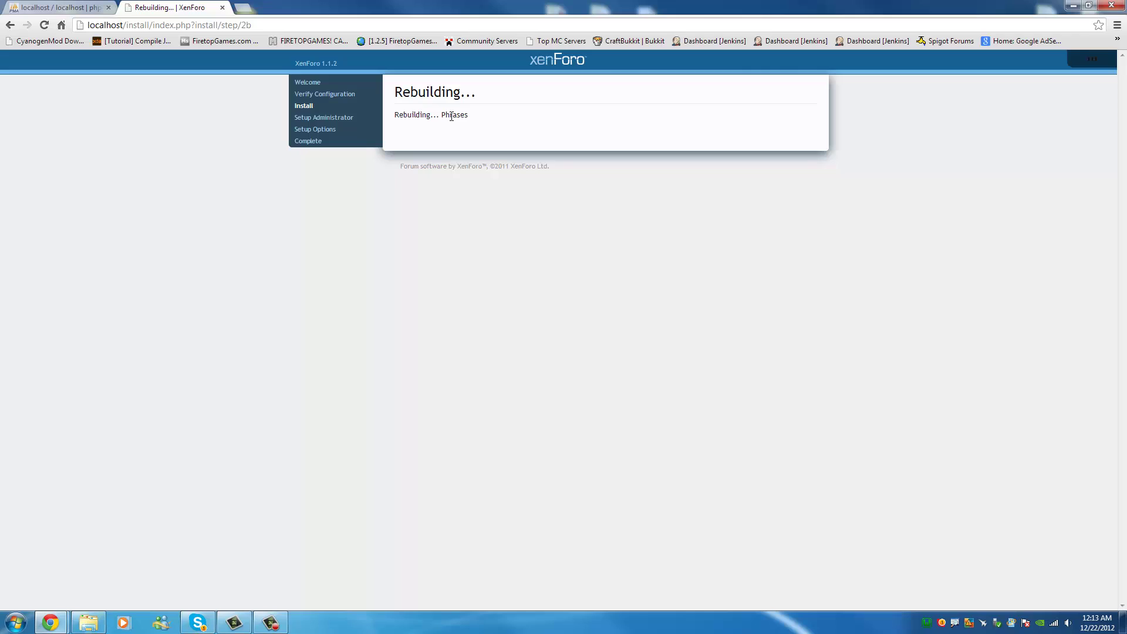
{"action": "left_click", "coordinate": [927, 624]}
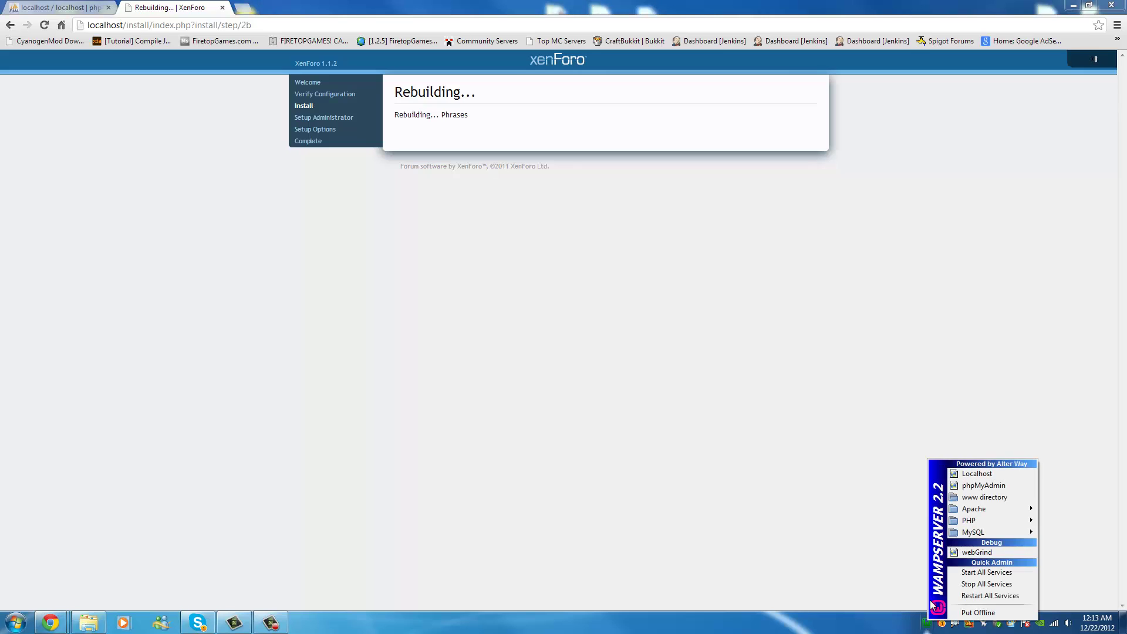
{"action": "left_click", "coordinate": [990, 496]}
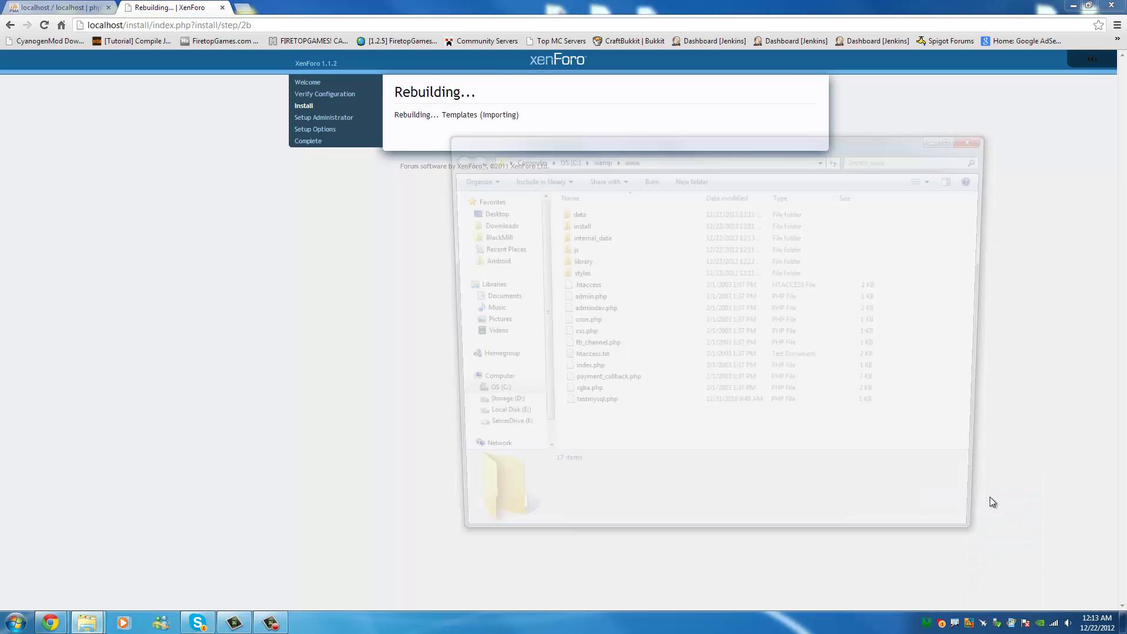
{"action": "left_click", "coordinate": [596, 158]}
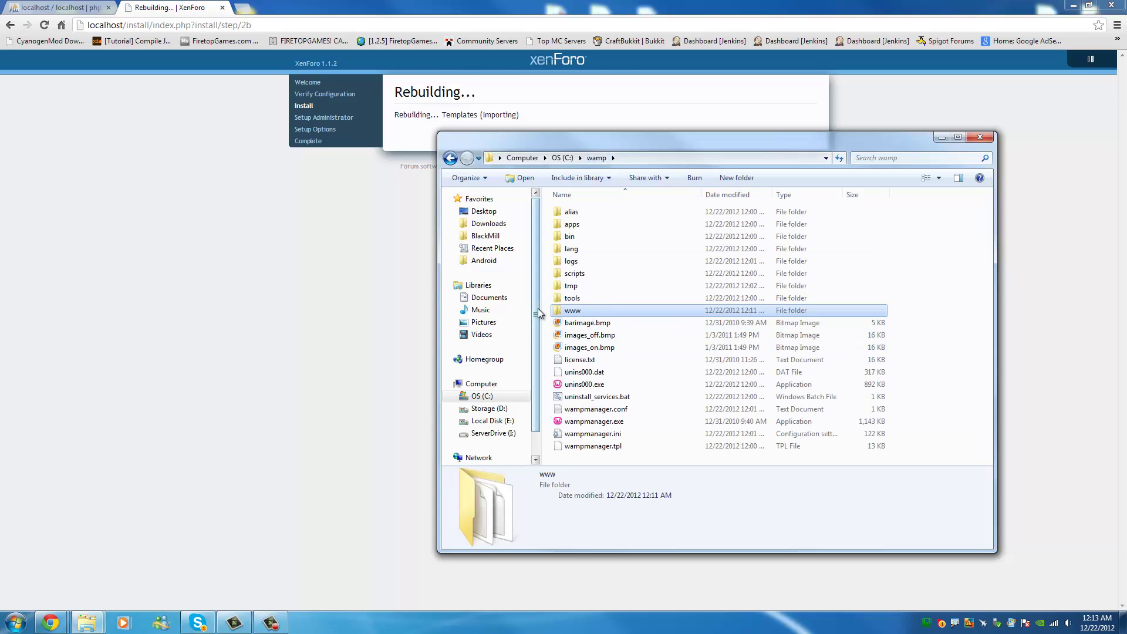
{"action": "double_click", "coordinate": [595, 316]}
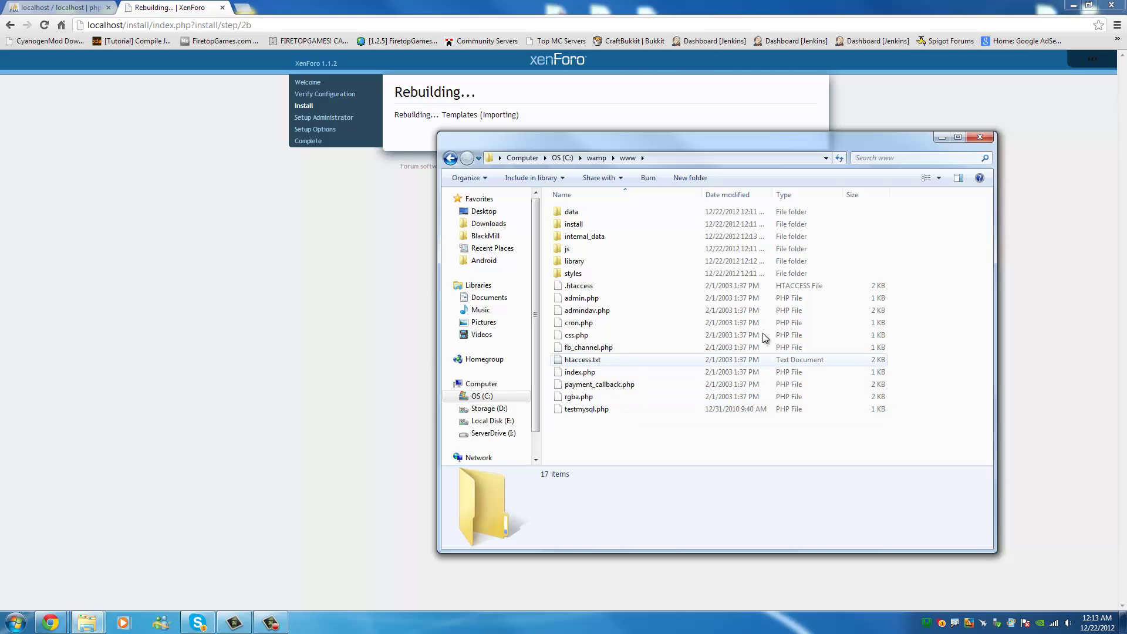
{"action": "left_click", "coordinate": [942, 139]}
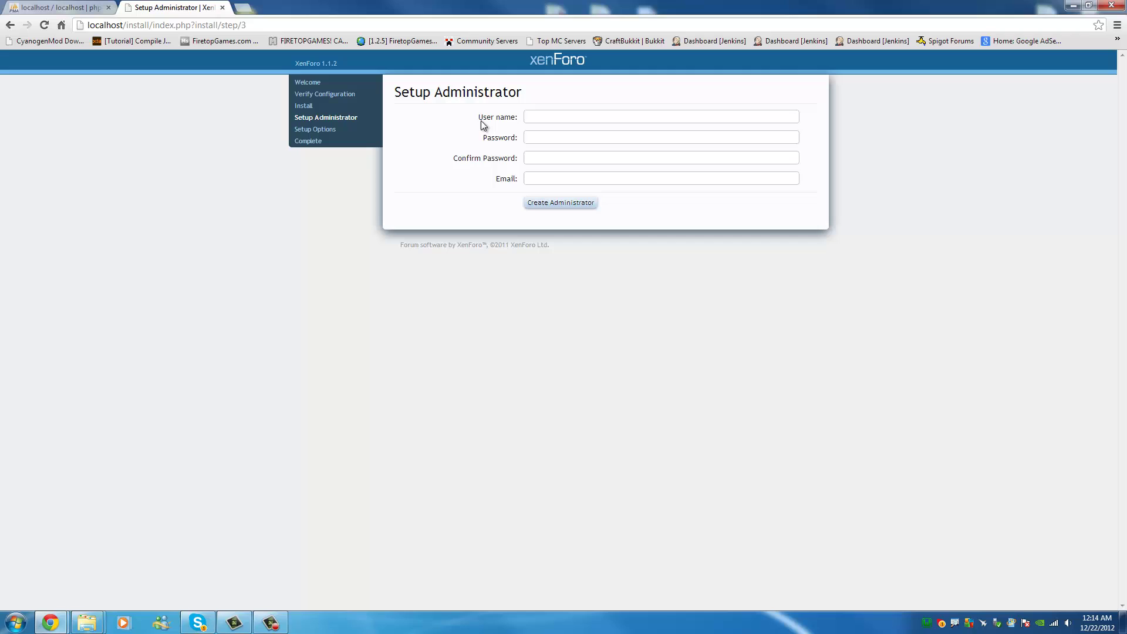
Create the administrator account with a user name, password and e-mail address.
{"action": "left_click", "coordinate": [564, 115]}
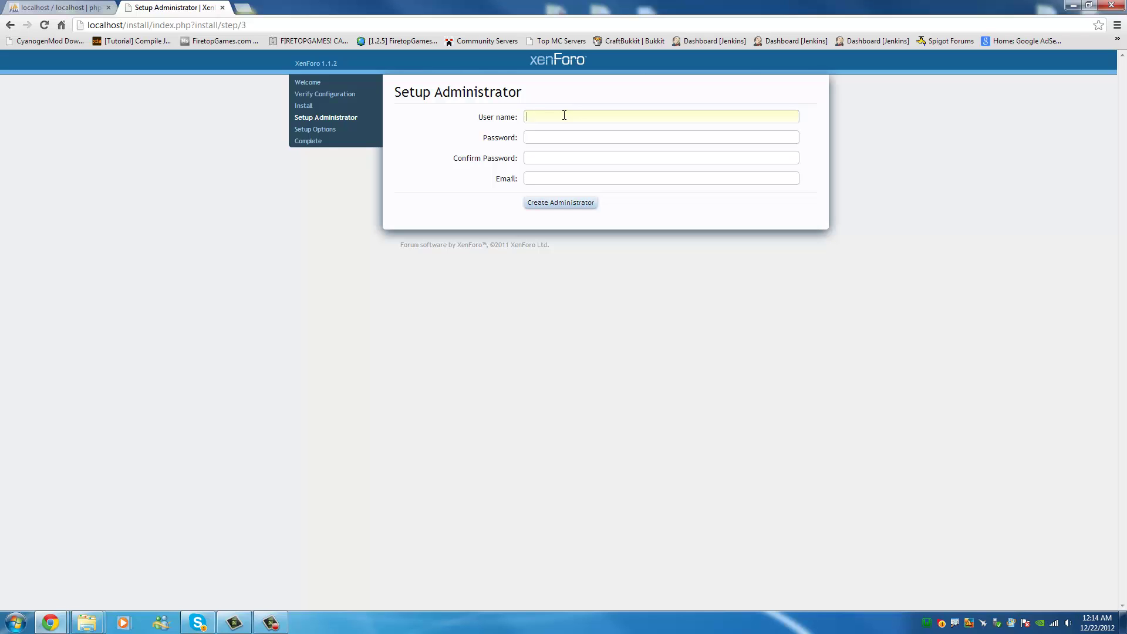
{"action": "type", "text": "Joel Samson"}
{"action": "left_click", "coordinate": [555, 138]}
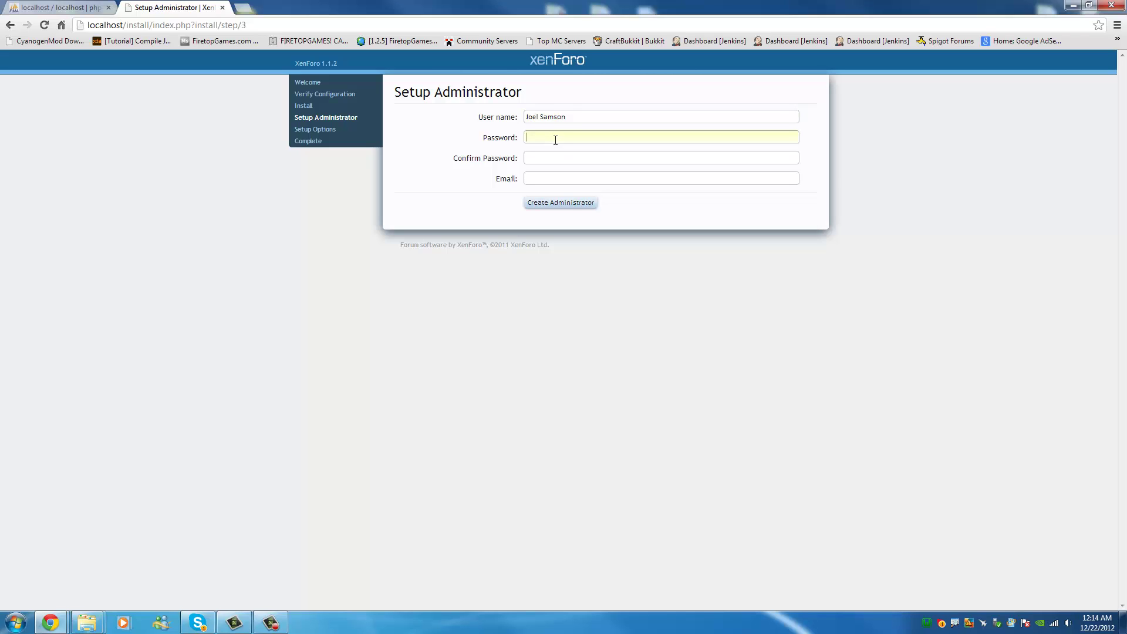
{"action": "type", "text": "••••"}
{"action": "key", "text": "Tab"}
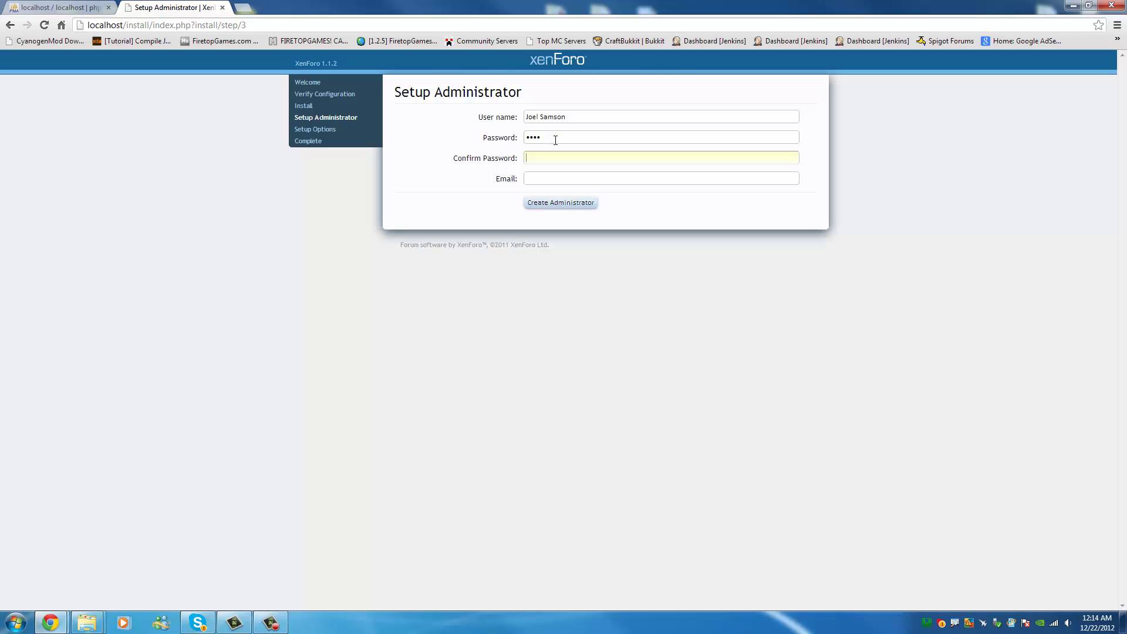
{"action": "type", "text": "••••"}
{"action": "key", "text": "Tab"}
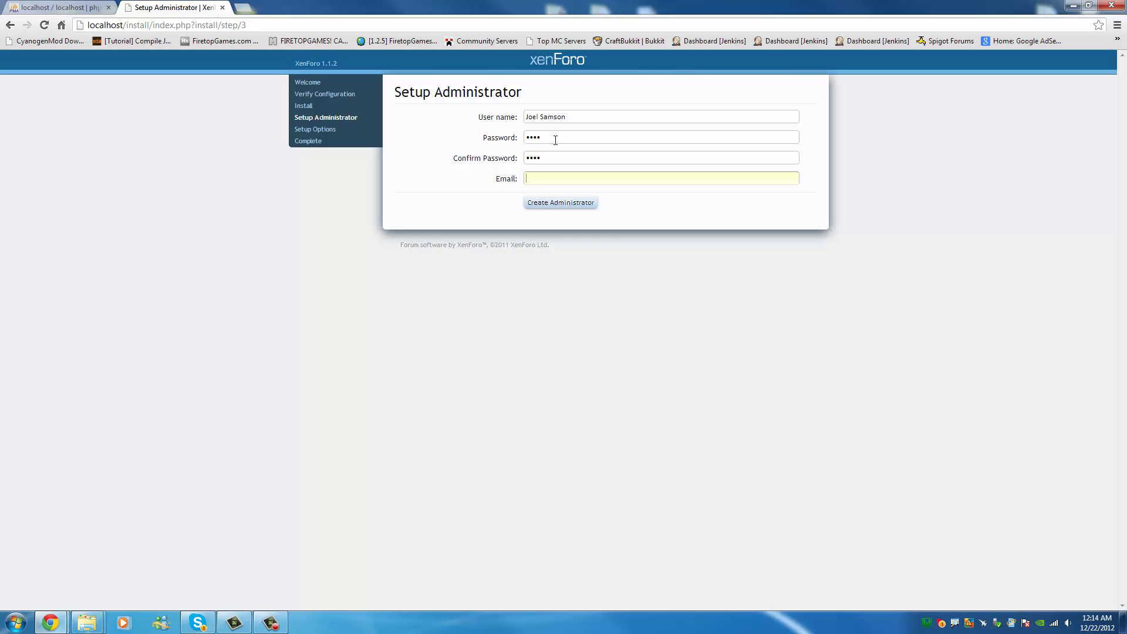
{"action": "type", "text": "app"}
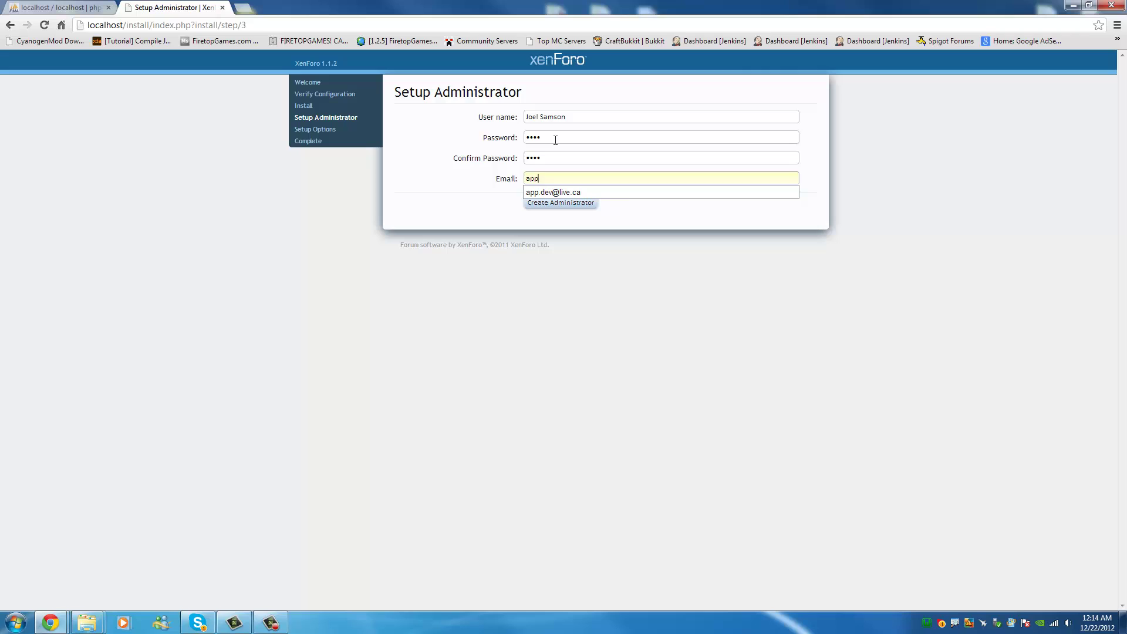
{"action": "key", "text": "Down"}
{"action": "key", "text": "Return"}
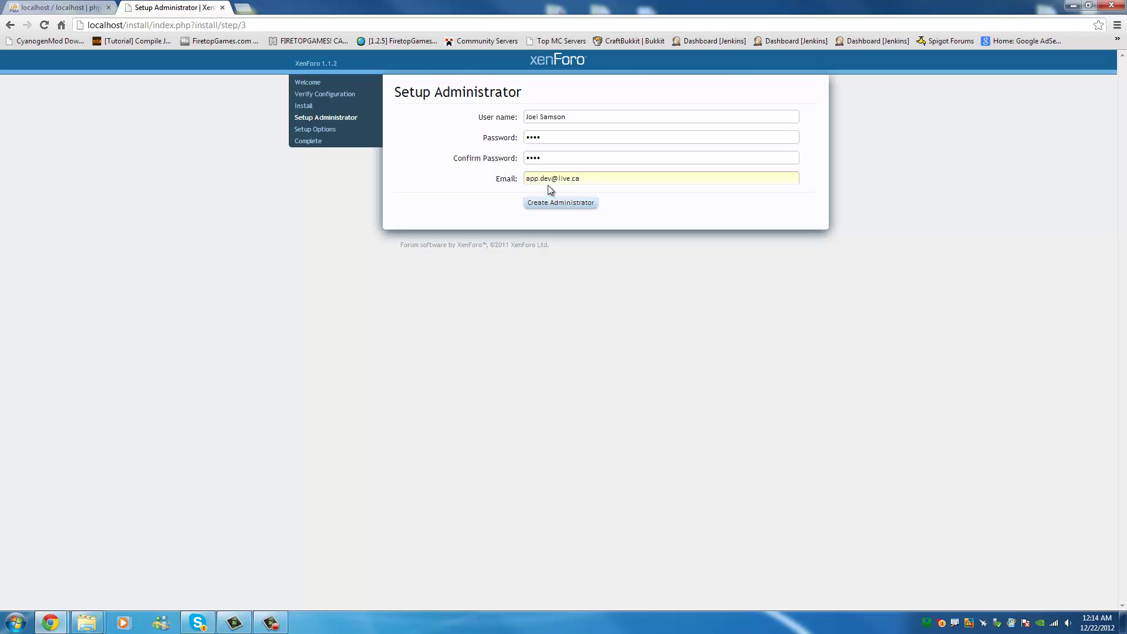
{"action": "left_click_drag", "start_coordinate": [526, 178], "coordinate": [593, 174]}
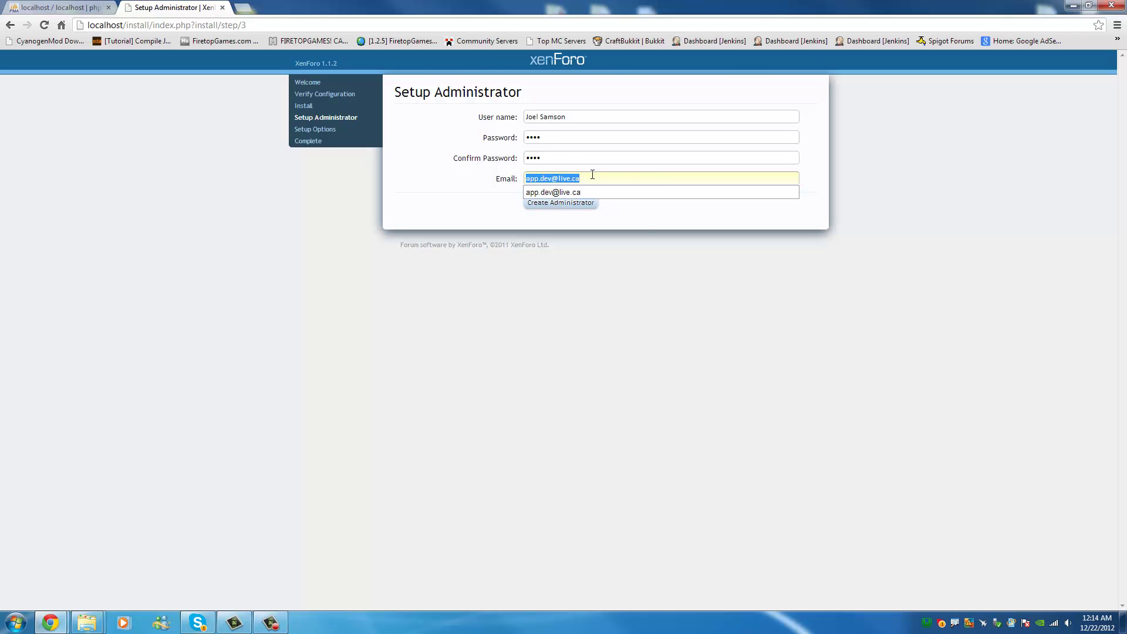
{"action": "left_click", "coordinate": [636, 242]}
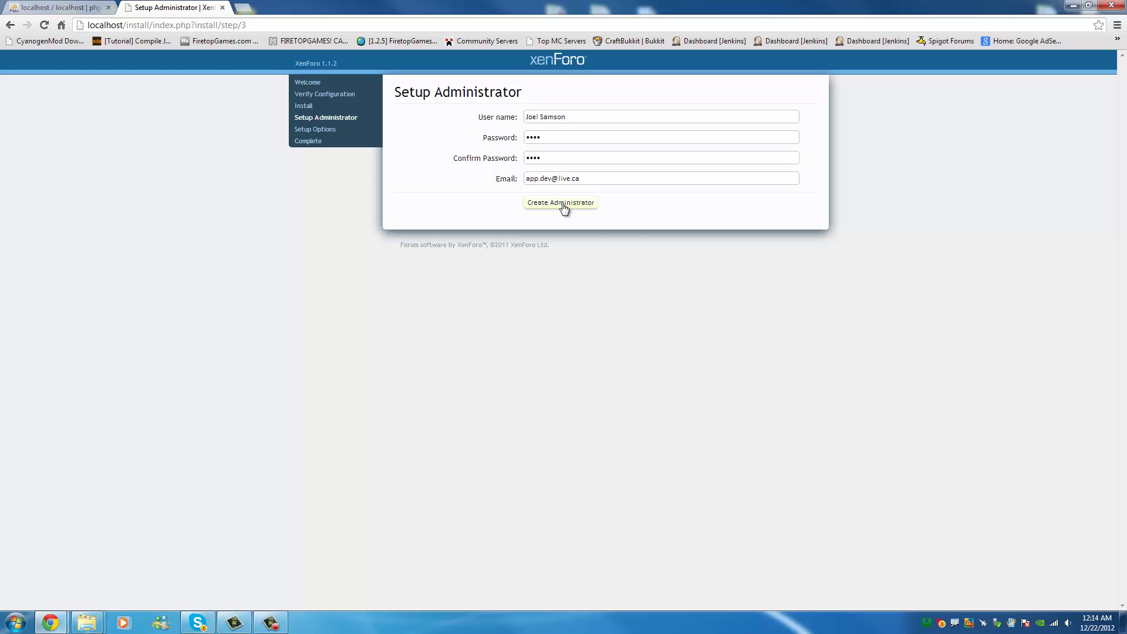
{"action": "left_click", "coordinate": [563, 203]}
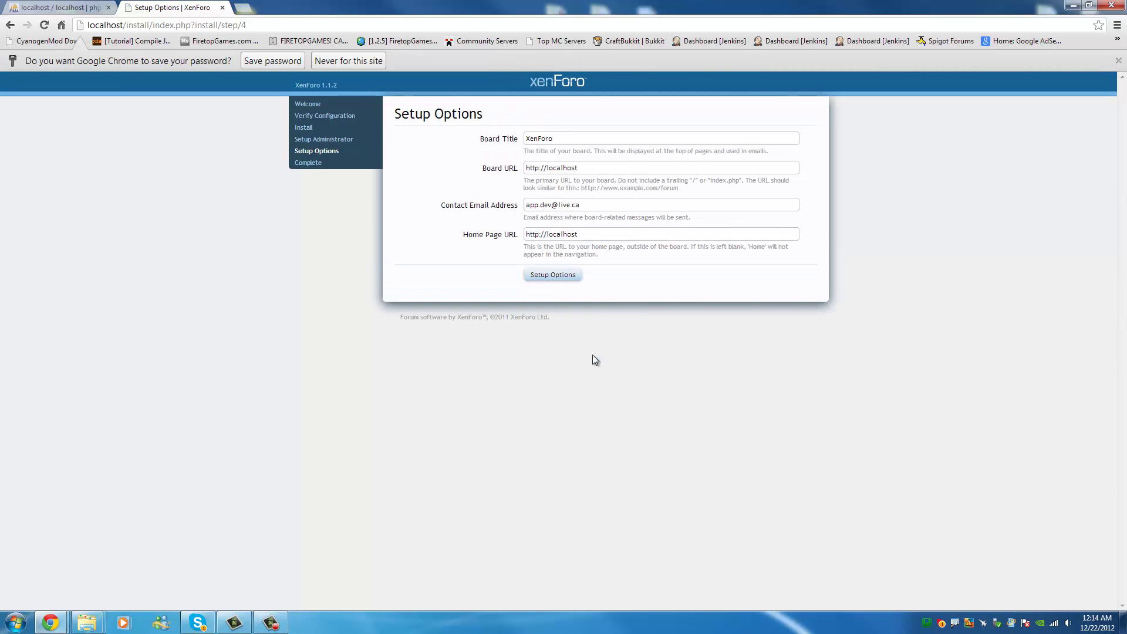
Dismiss the save-password prompt and change the Board Title to TempSite, leaving the URL and e-mail settings as they are.
{"action": "left_click", "coordinate": [272, 60]}
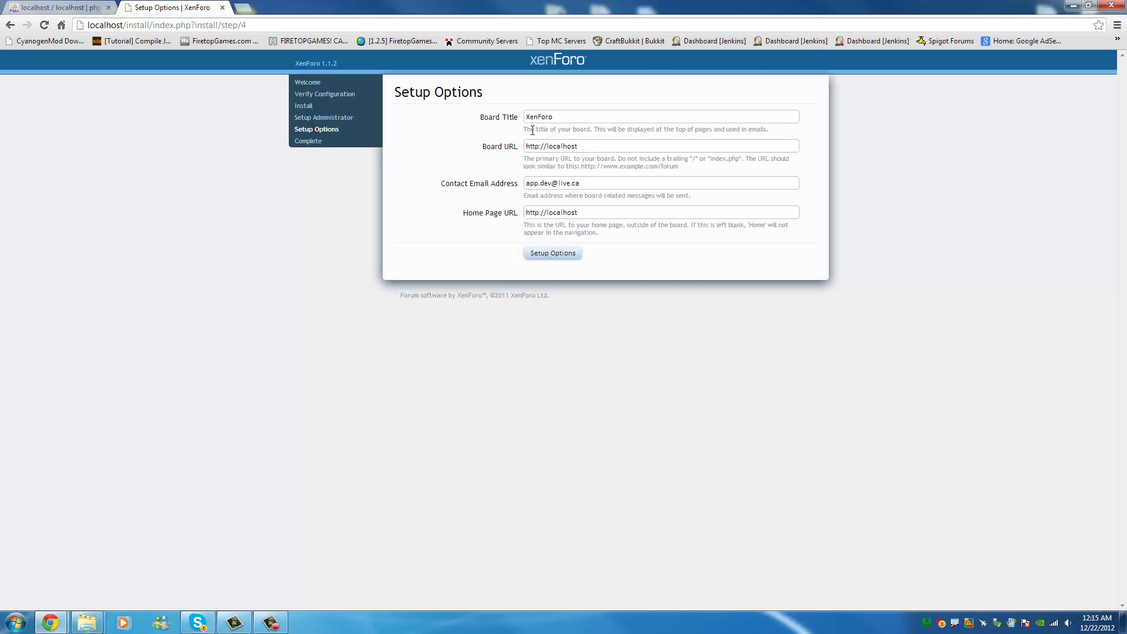
{"action": "left_click_drag", "start_coordinate": [532, 130], "coordinate": [687, 129]}
{"action": "left_click", "coordinate": [578, 115]}
{"action": "left_click", "coordinate": [503, 112]}
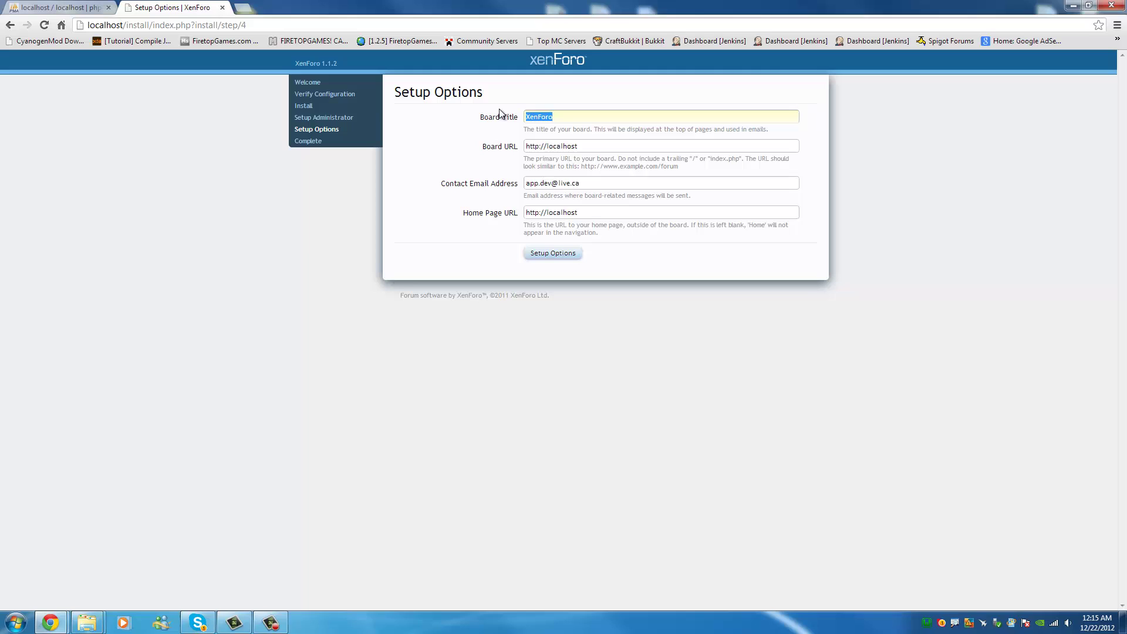
{"action": "type", "text": "TempSite"}
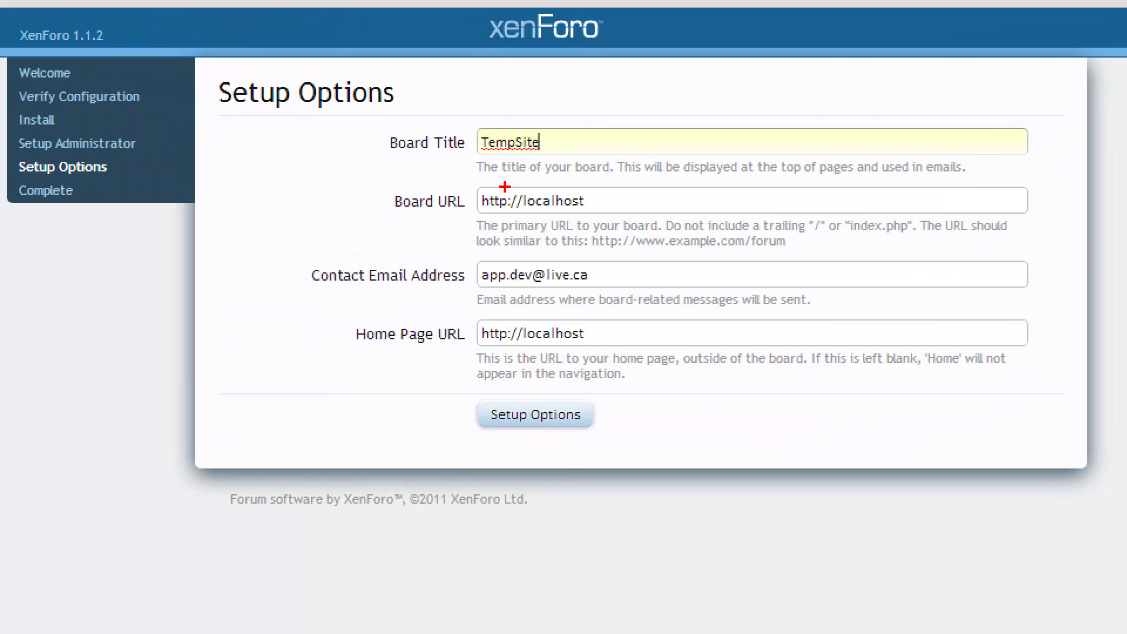
{"action": "mouse_move", "coordinate": [505, 178]}
{"action": "left_mouse_down"}
{"action": "mouse_move", "coordinate": [359, 189]}
{"action": "mouse_move", "coordinate": [649, 208]}
{"action": "mouse_move", "coordinate": [464, 164]}
{"action": "left_mouse_up"}
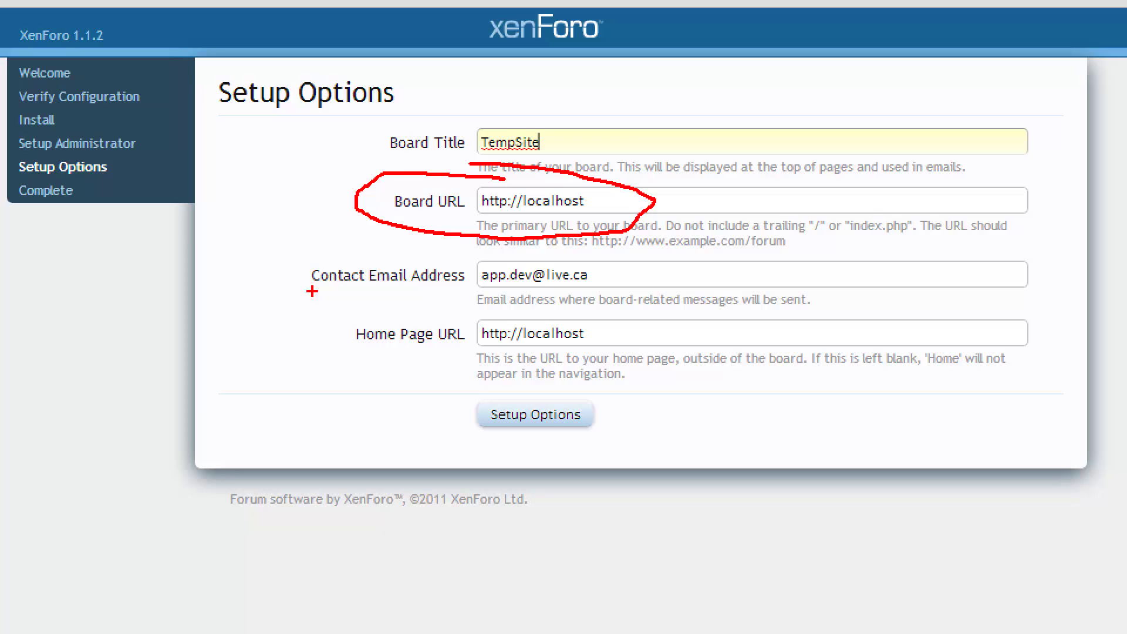
{"action": "mouse_move", "coordinate": [311, 291]}
{"action": "left_mouse_down"}
{"action": "mouse_move", "coordinate": [503, 304]}
{"action": "mouse_move", "coordinate": [510, 251]}
{"action": "mouse_move", "coordinate": [285, 265]}
{"action": "left_mouse_up"}
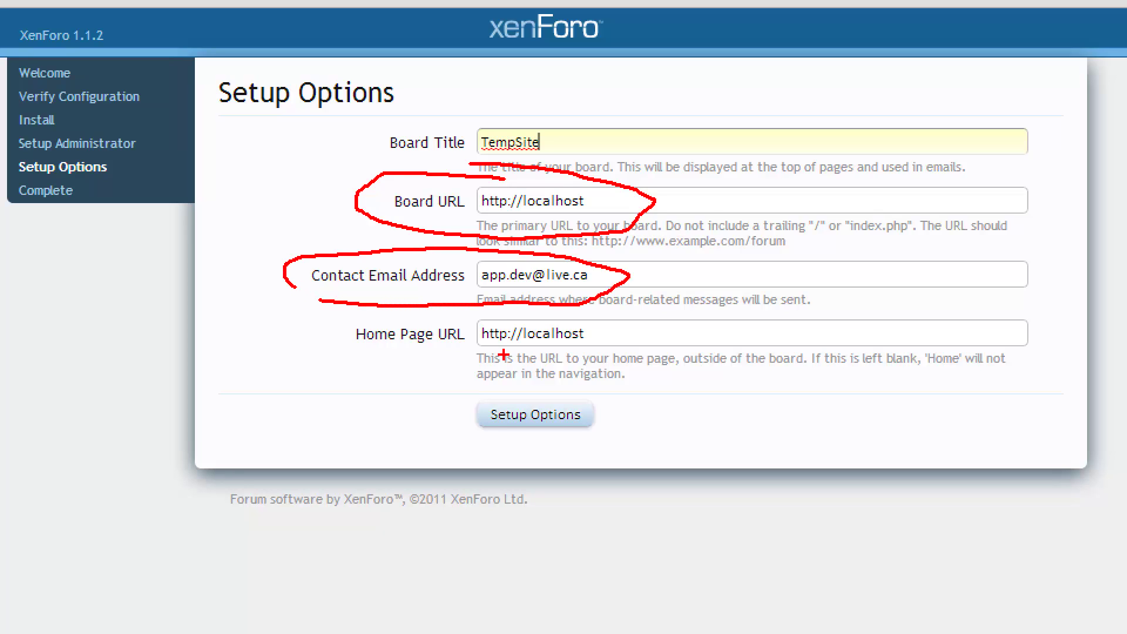
{"action": "mouse_move", "coordinate": [350, 349]}
{"action": "left_mouse_down"}
{"action": "mouse_move", "coordinate": [572, 320]}
{"action": "mouse_move", "coordinate": [326, 338]}
{"action": "left_mouse_up"}
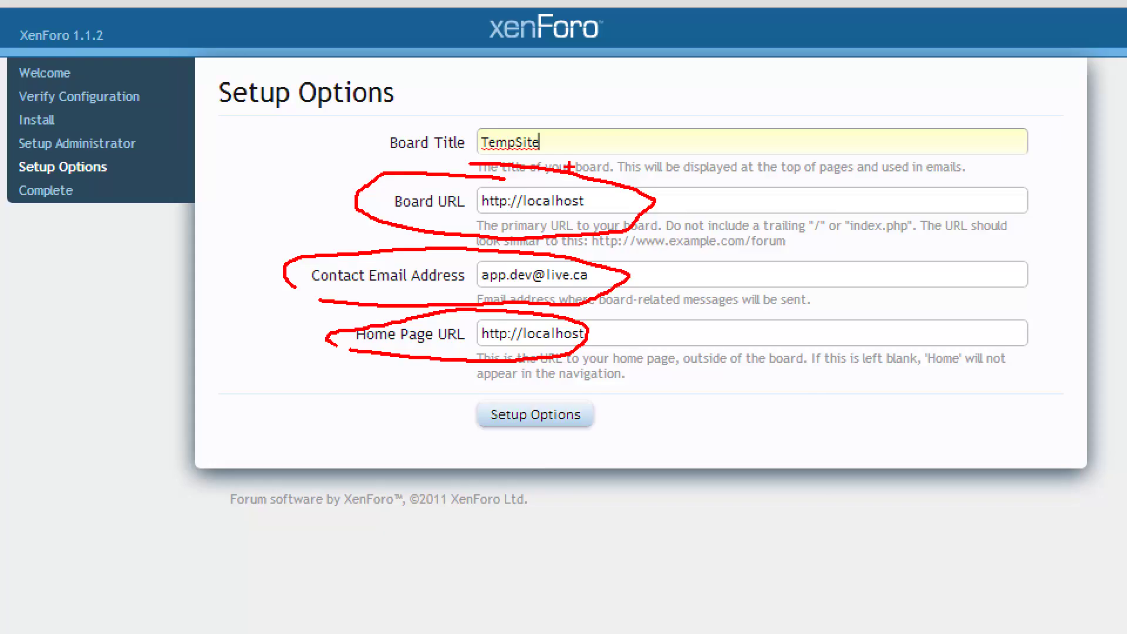
Retype the Board Title as TempSite, removing the stray W typo.
{"action": "key", "text": "Escape"}
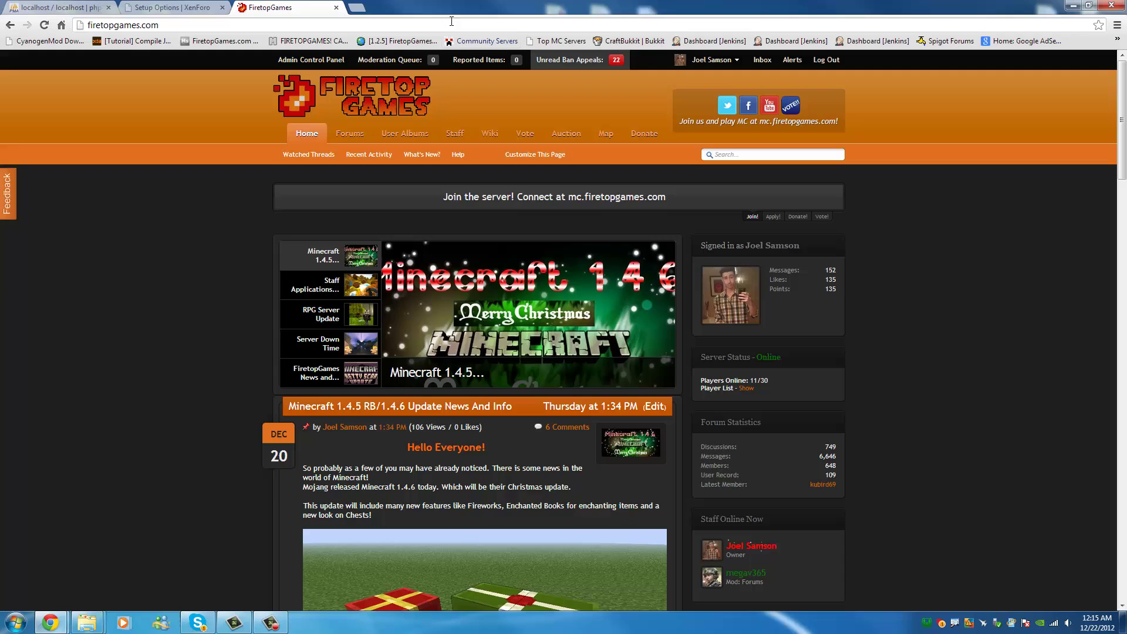
{"action": "key", "text": "ctrl+shift+Tab"}
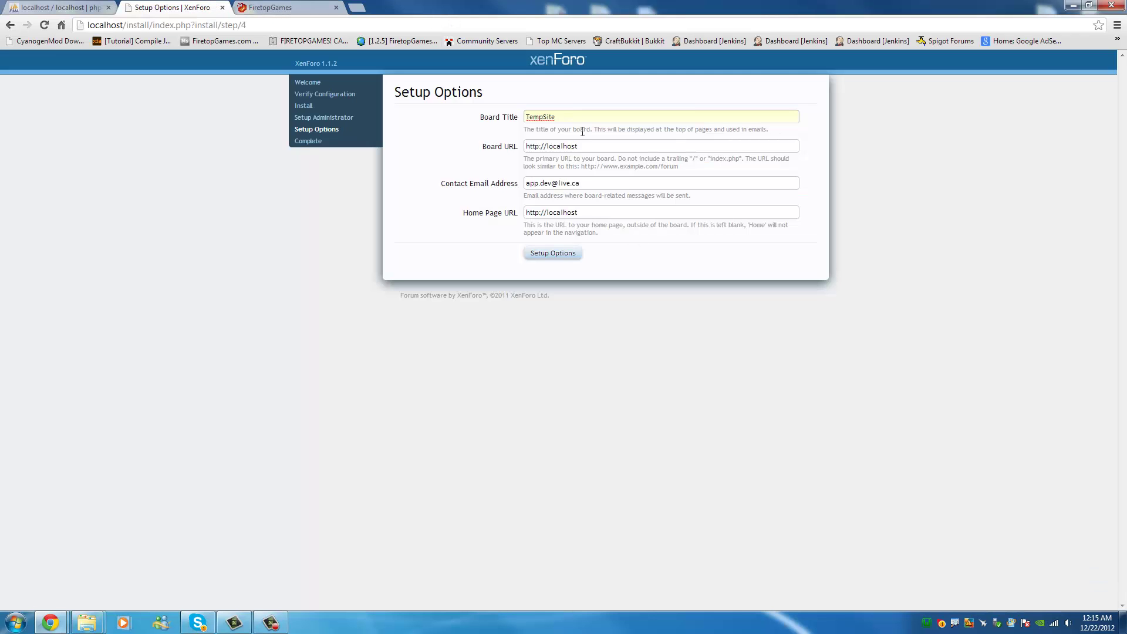
{"action": "left_click_drag", "start_coordinate": [570, 116], "coordinate": [460, 111]}
{"action": "key", "text": "BackSpace"}
{"action": "type", "text": "TempWSi"}
{"action": "key", "text": "BackSpace"}
{"action": "key", "text": "BackSpace"}
{"action": "type", "text": "Site"}
{"action": "key", "text": "Left"}
{"action": "key", "text": "Left"}
{"action": "key", "text": "Left"}
{"action": "key", "text": "BackSpace"}
Submit the Setup Options to finish the XenForo installation.
{"action": "left_click", "coordinate": [325, 6]}
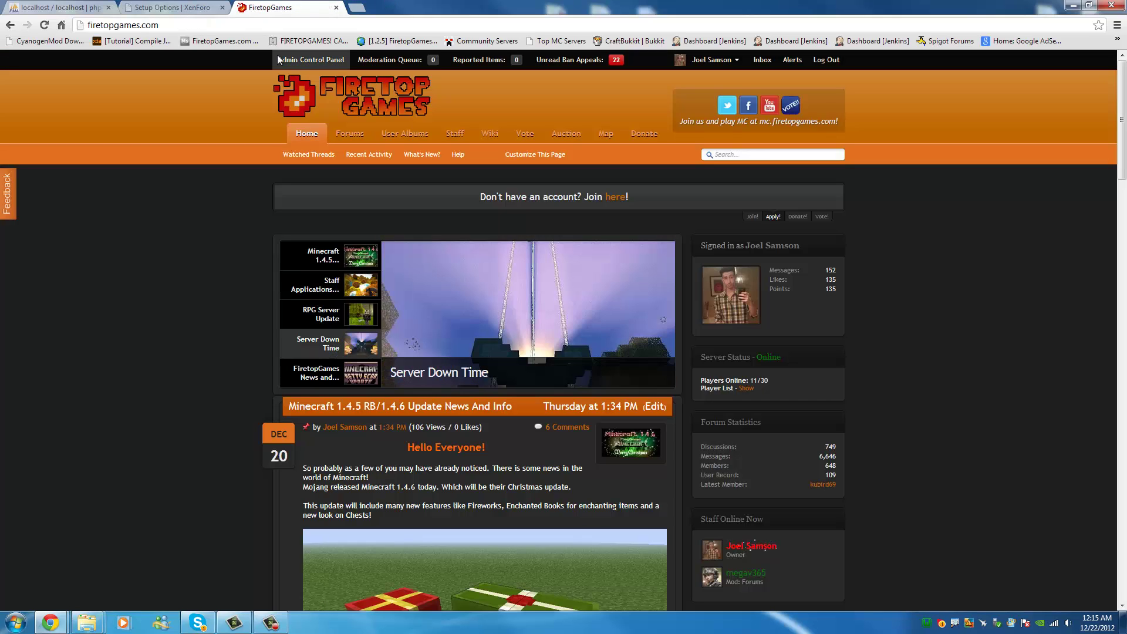
{"action": "left_click", "coordinate": [213, 9]}
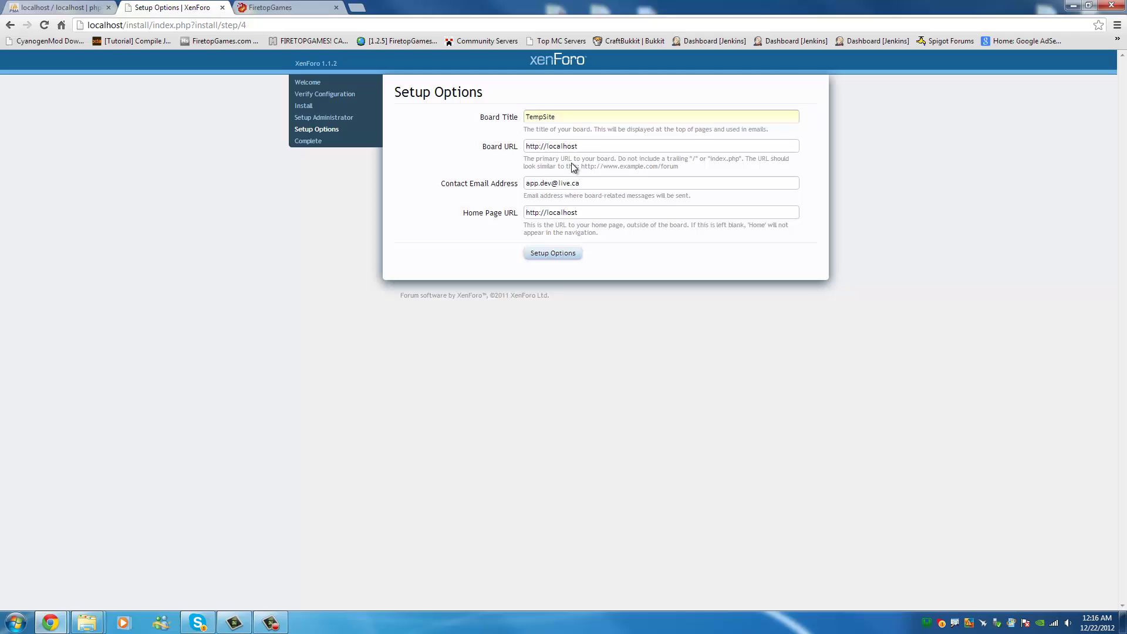
{"action": "left_click_drag", "start_coordinate": [647, 128], "coordinate": [778, 130]}
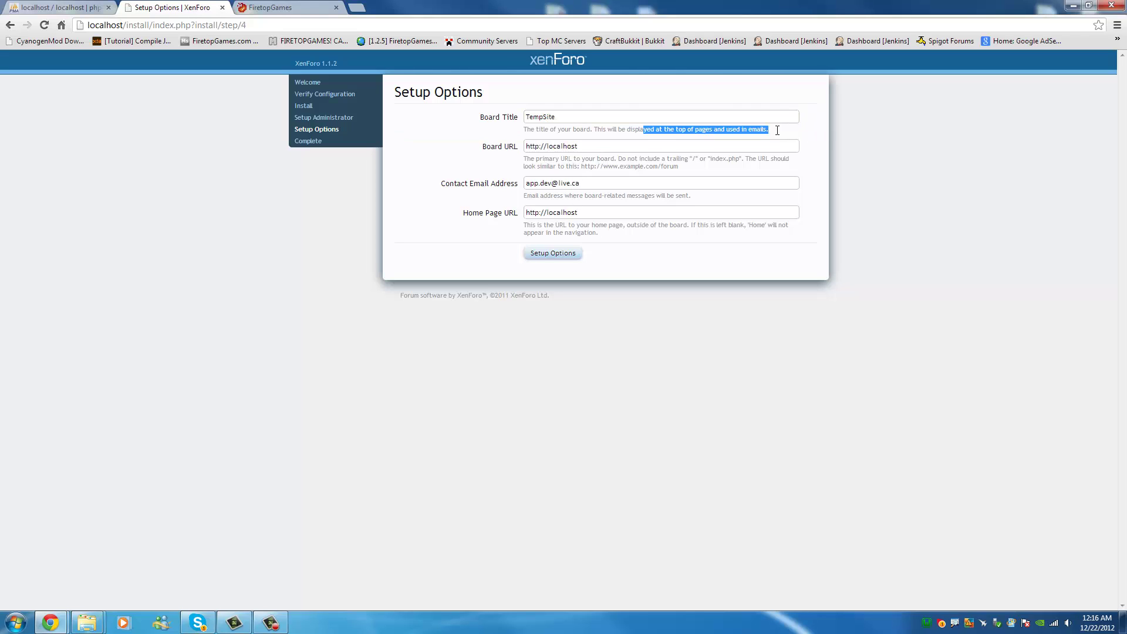
{"action": "left_click", "coordinate": [567, 254]}
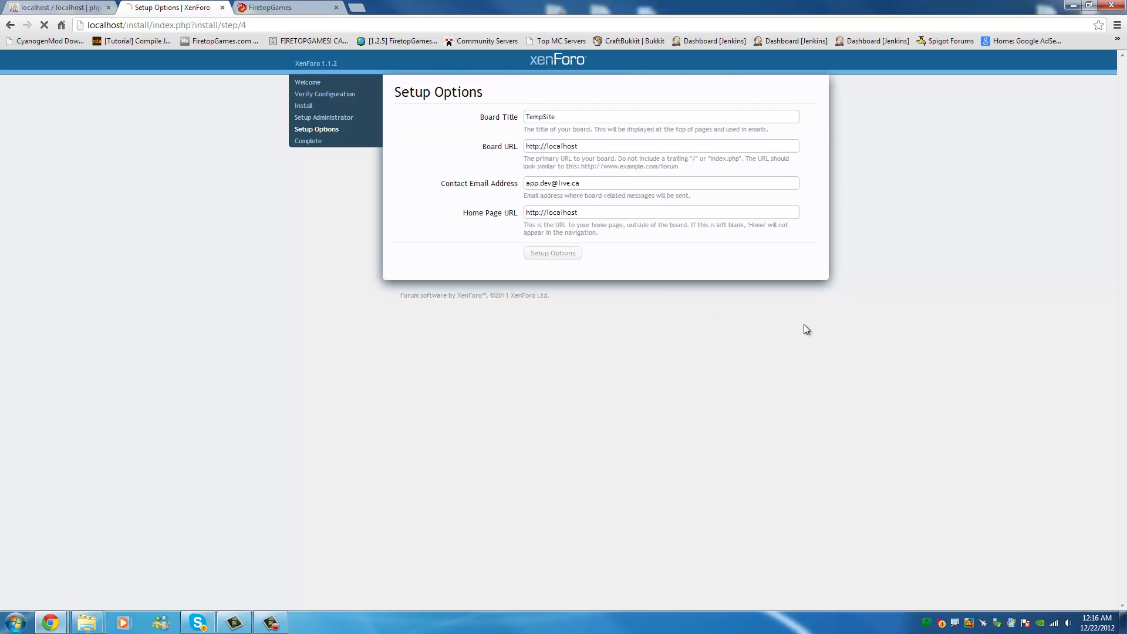
Log in to the TempSite Admin Control Panel with the admin password.
{"action": "left_click", "coordinate": [455, 139]}
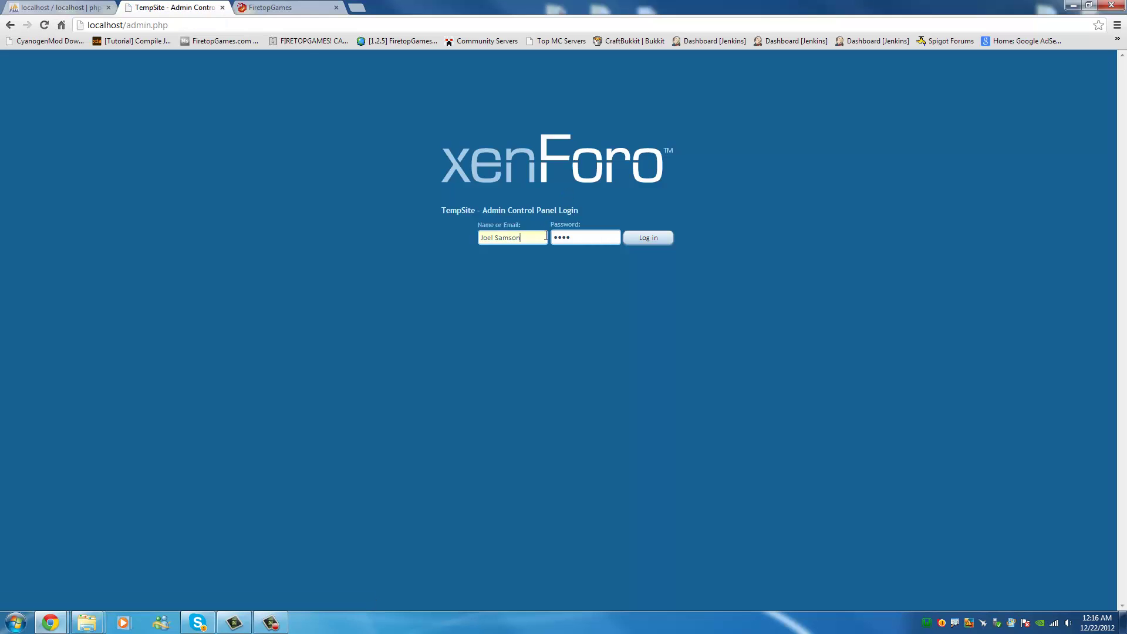
{"action": "left_click", "coordinate": [563, 238]}
{"action": "left_click", "coordinate": [647, 239]}
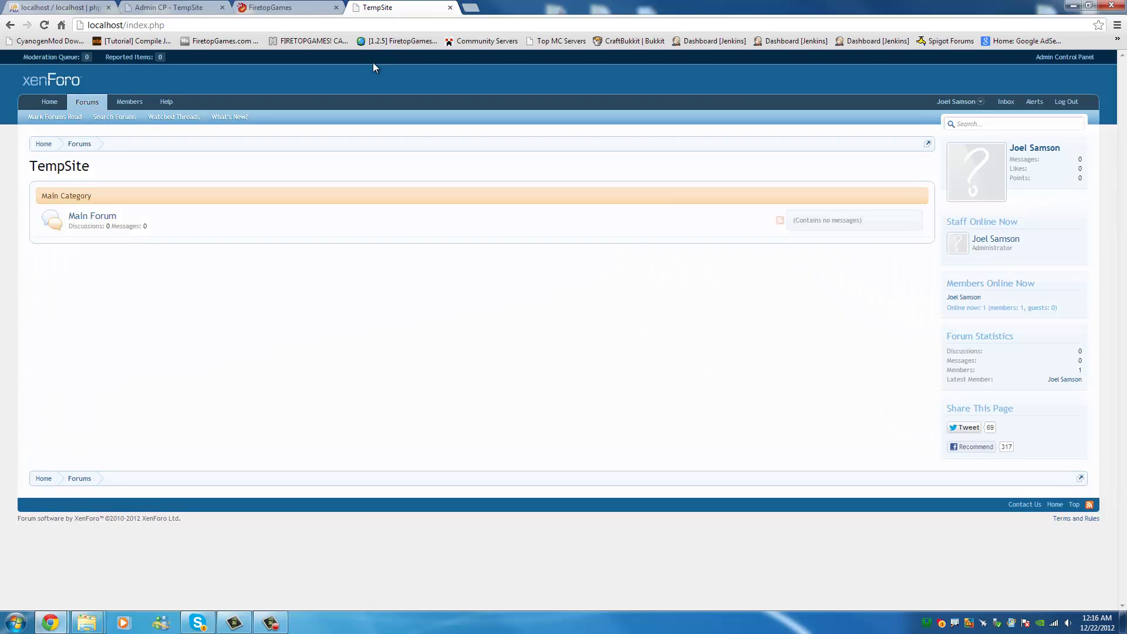
Drag the Admin CP - TempSite tab so it sits after the FiretopGames tab.
{"action": "left_click", "coordinate": [296, 8]}
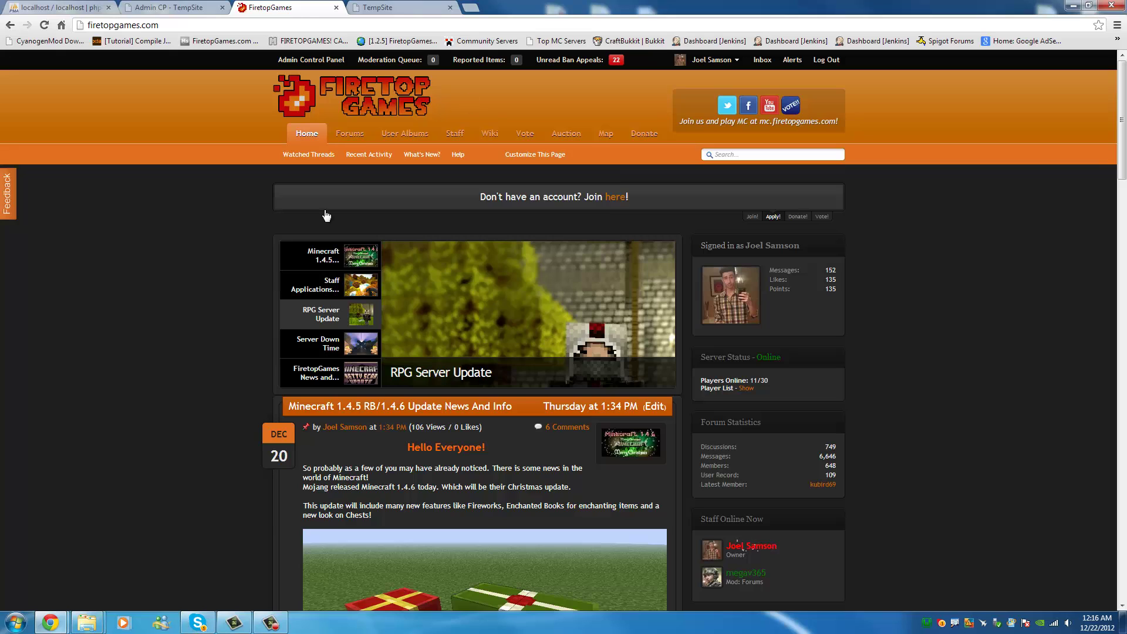
{"action": "left_click", "coordinate": [399, 8]}
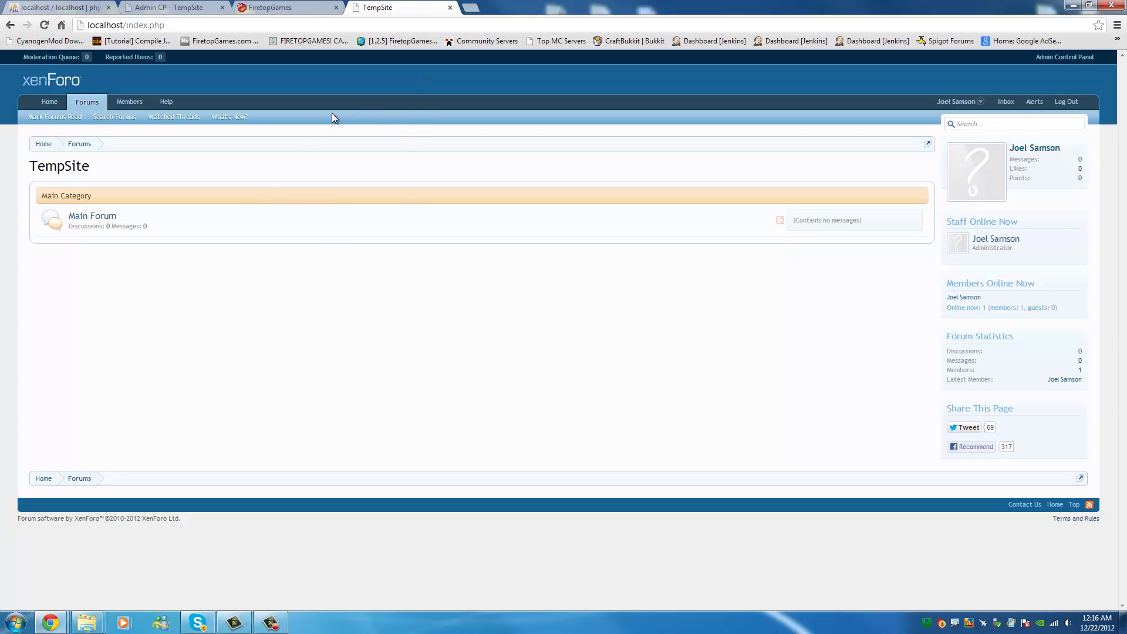
{"action": "left_click", "coordinate": [293, 6]}
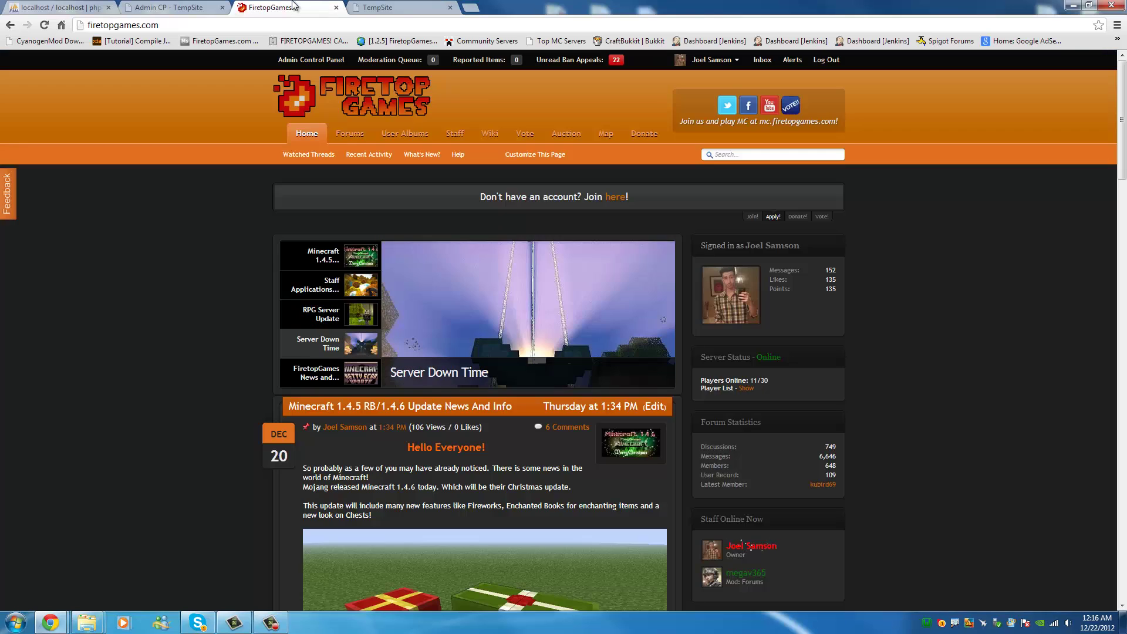
{"action": "left_click_drag", "start_coordinate": [197, 5], "coordinate": [262, 8]}
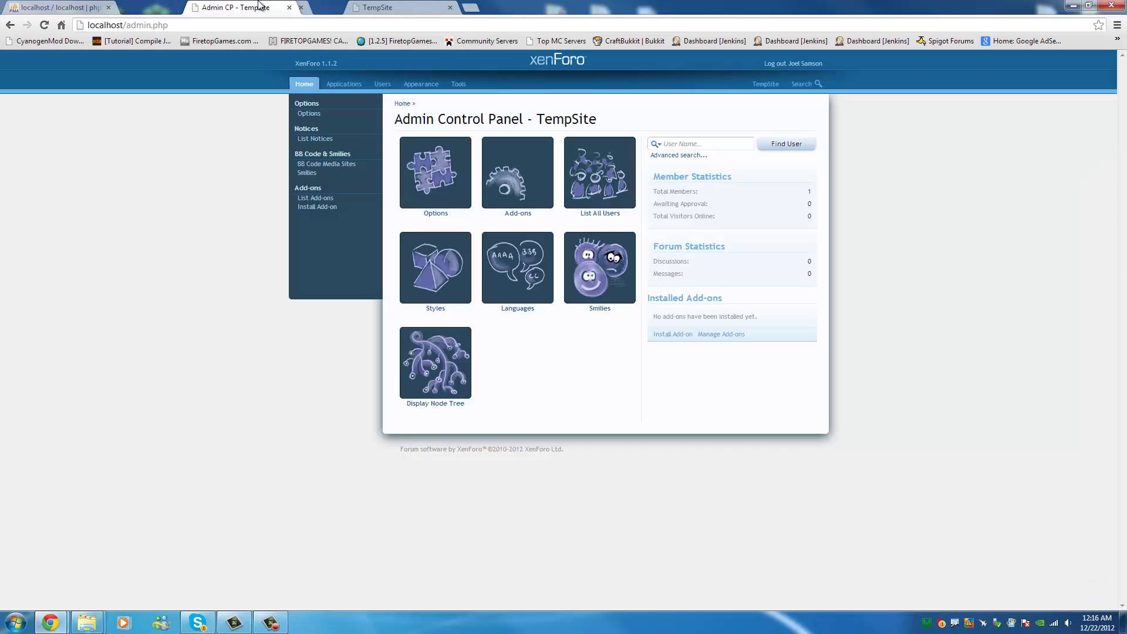
In a new tab, search google.ca for 'XenForo Setup a Homepage'.
{"action": "left_click", "coordinate": [469, 8]}
{"action": "type", "text": "go"}
{"action": "key", "text": "Return"}
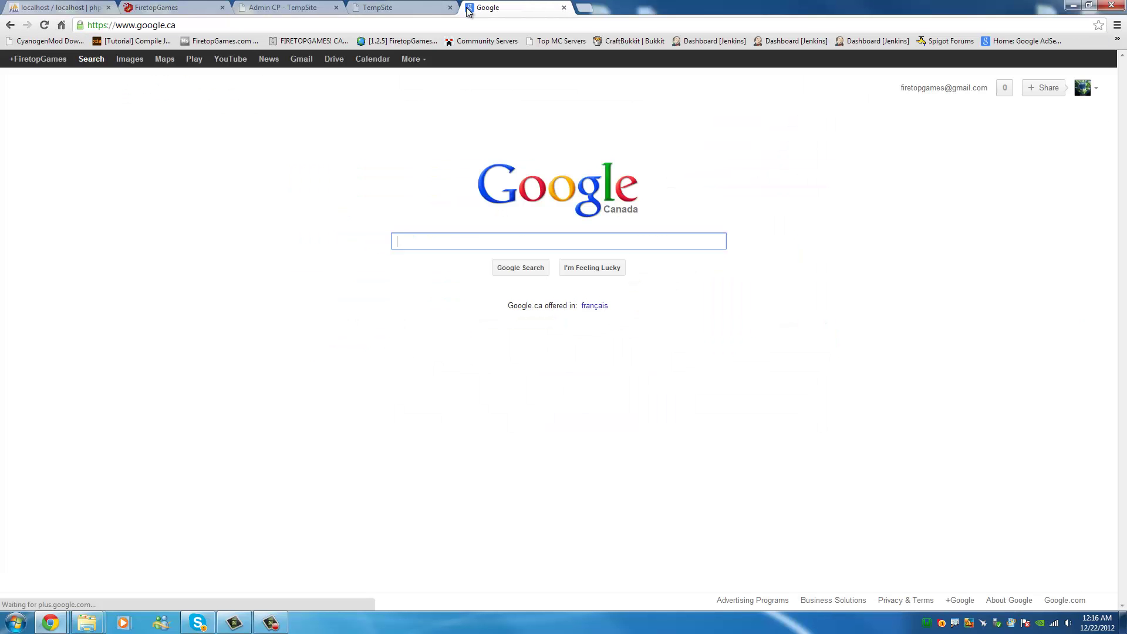
{"action": "type", "text": "For"}
{"action": "key", "text": "BackSpace"}
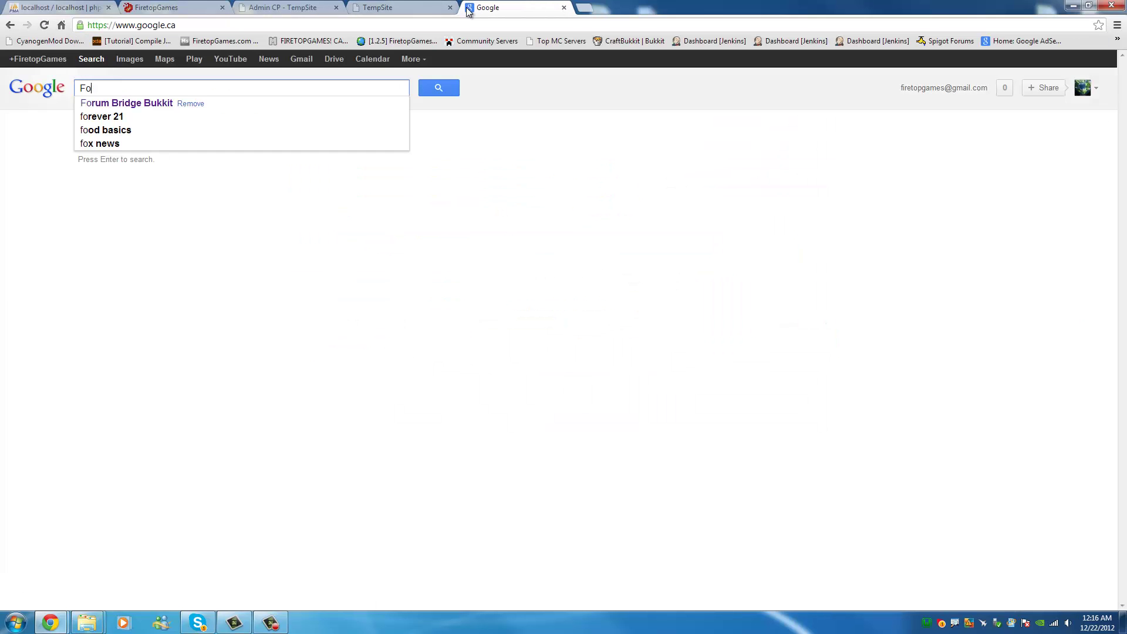
{"action": "type", "text": "XenForo "}
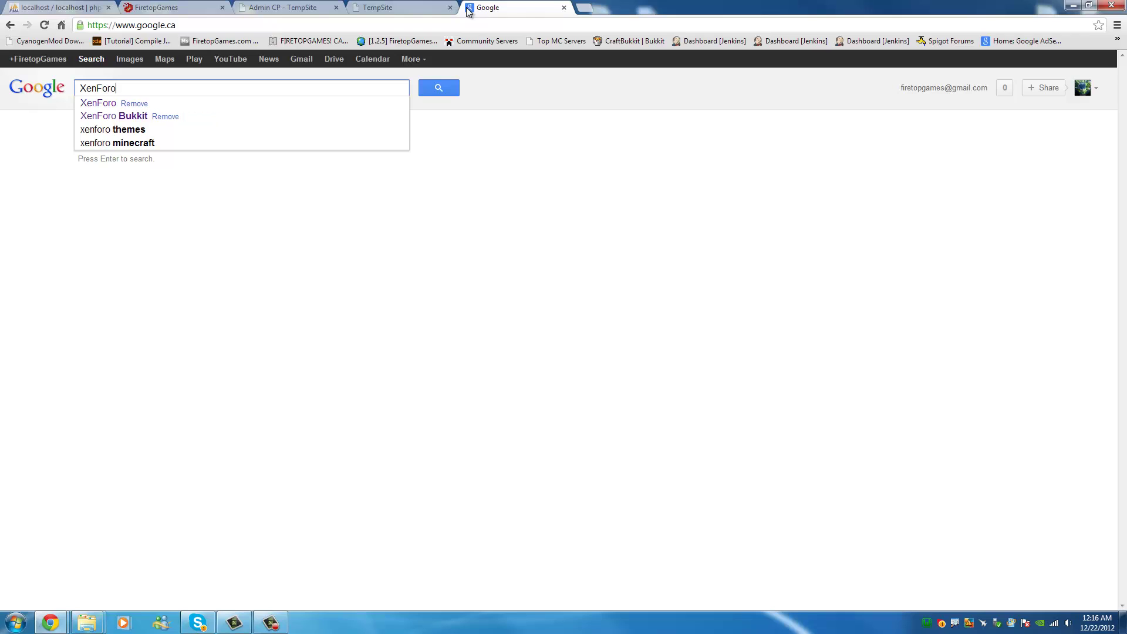
{"action": "type", "text": "S"}
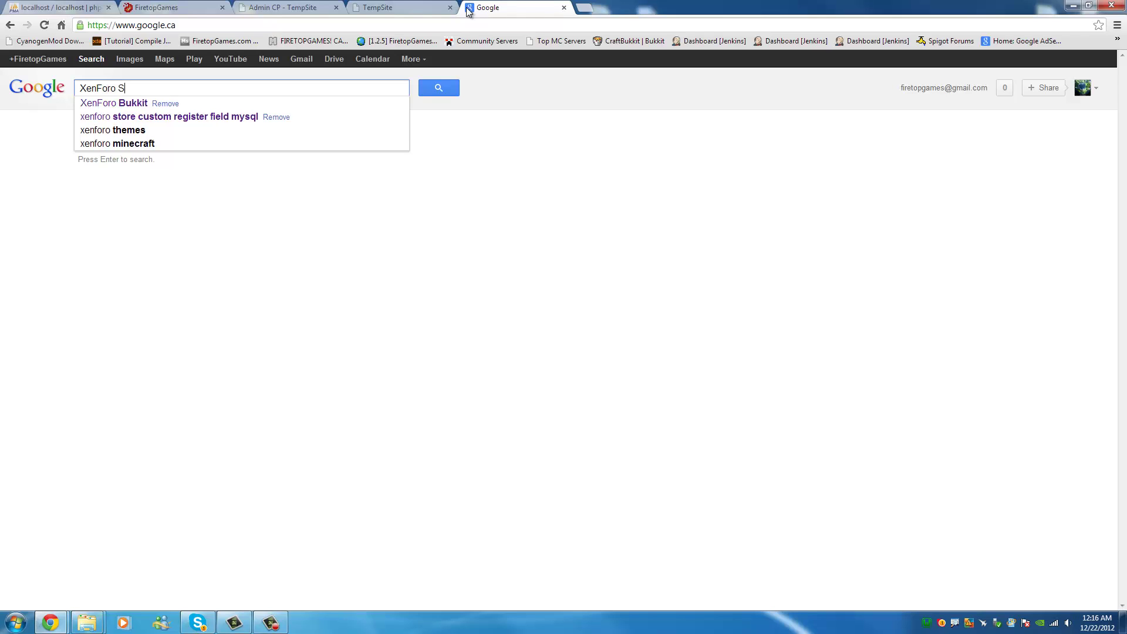
{"action": "type", "text": "etup a Ho"}
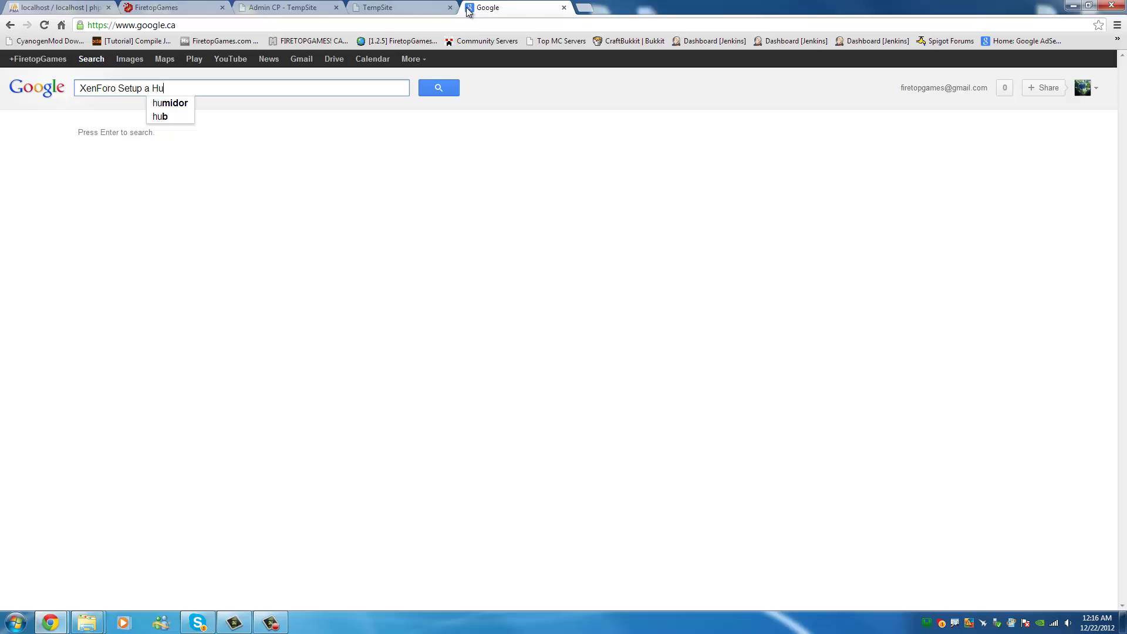
{"action": "type", "text": "mepage"}
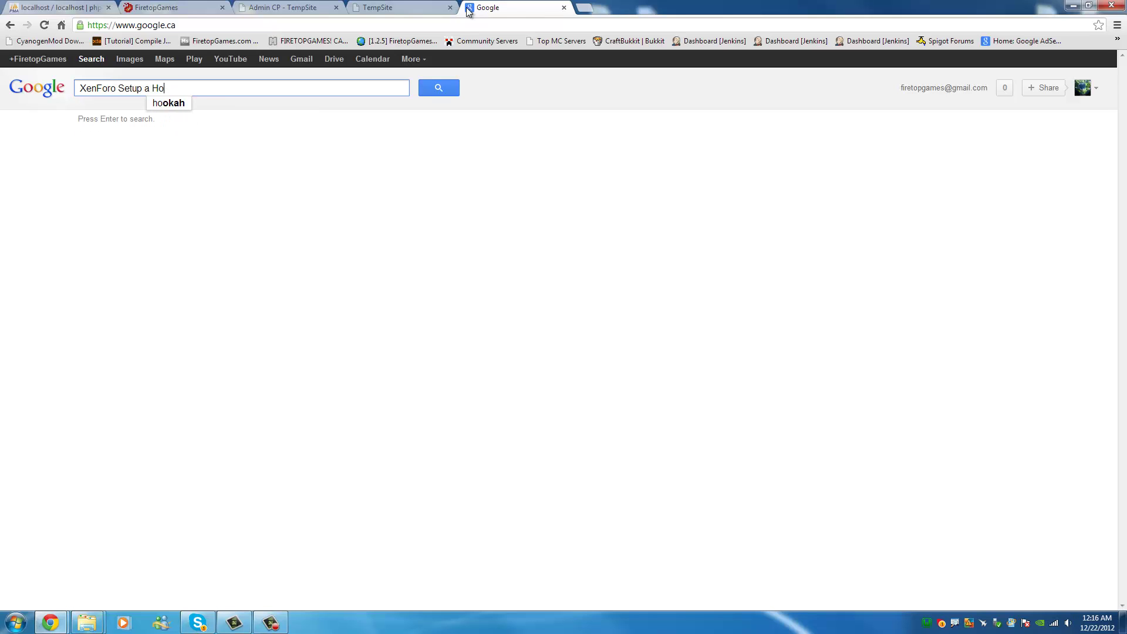
{"action": "key", "text": "Return"}
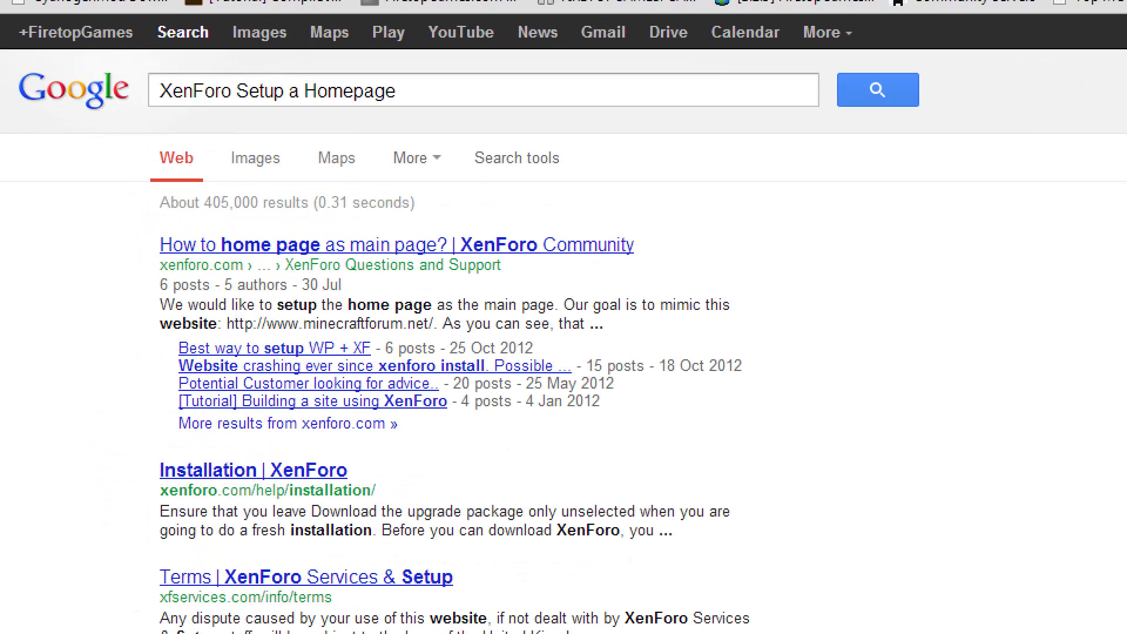
Read the XenForo Community thread about a homepage, then close it and return to TempSite.
{"action": "mouse_move", "coordinate": [141, 264]}
{"action": "left_mouse_down"}
{"action": "mouse_move", "coordinate": [464, 277]}
{"action": "mouse_move", "coordinate": [647, 265]}
{"action": "mouse_move", "coordinate": [297, 197]}
{"action": "left_mouse_up"}
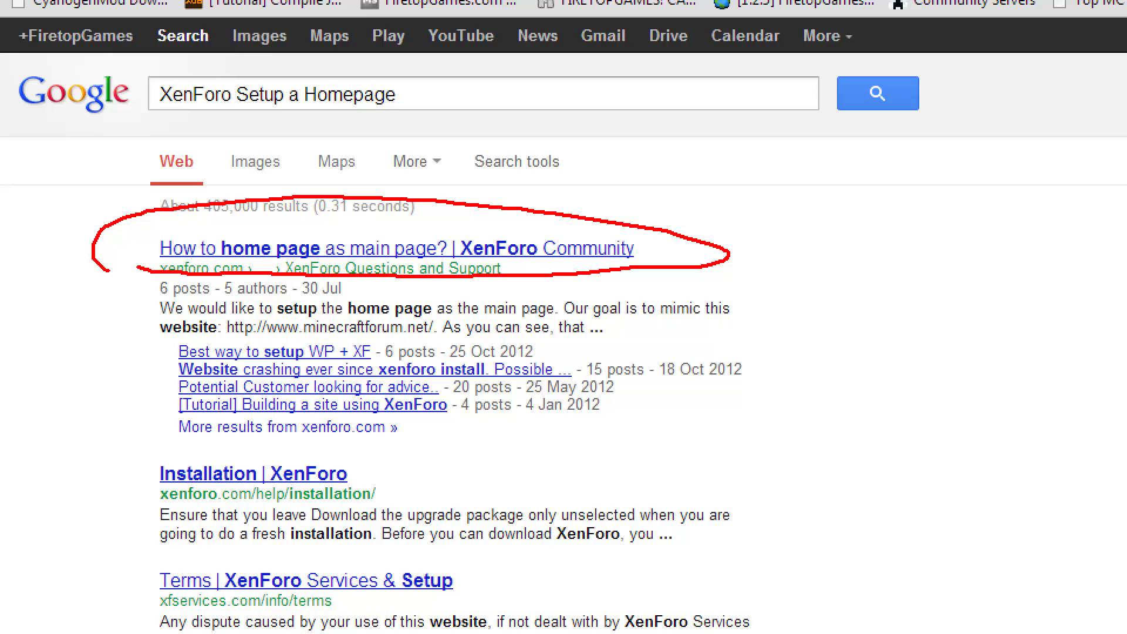
{"action": "key", "text": "Escape"}
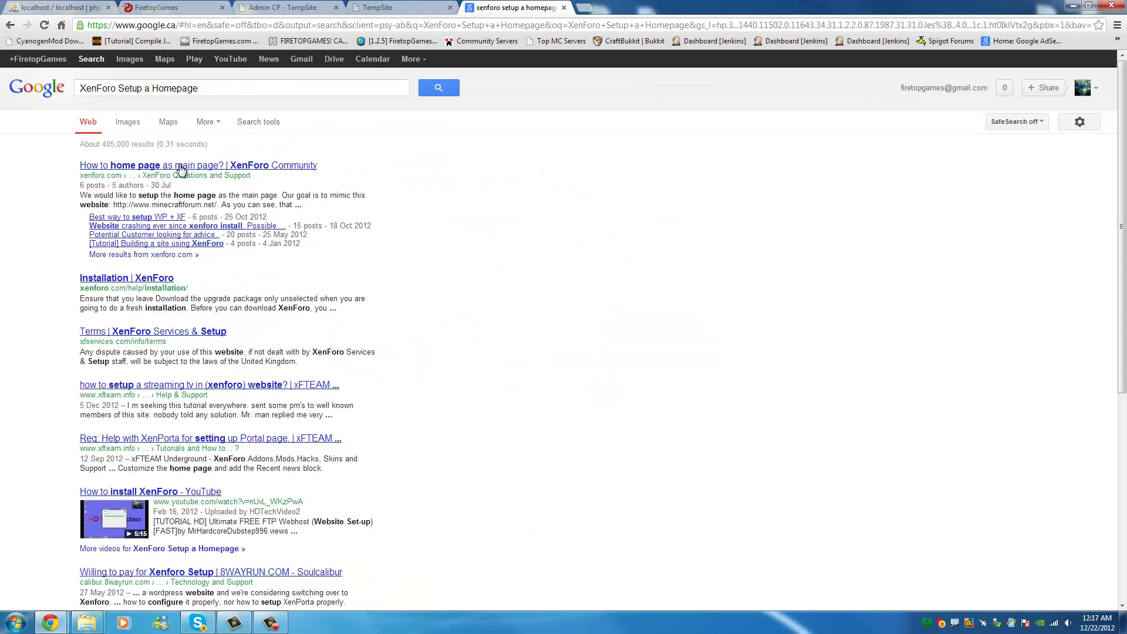
{"action": "left_click", "coordinate": [181, 169]}
{"action": "scroll", "coordinate": [530, 161], "scroll_direction": "down", "scroll_amount": 4}
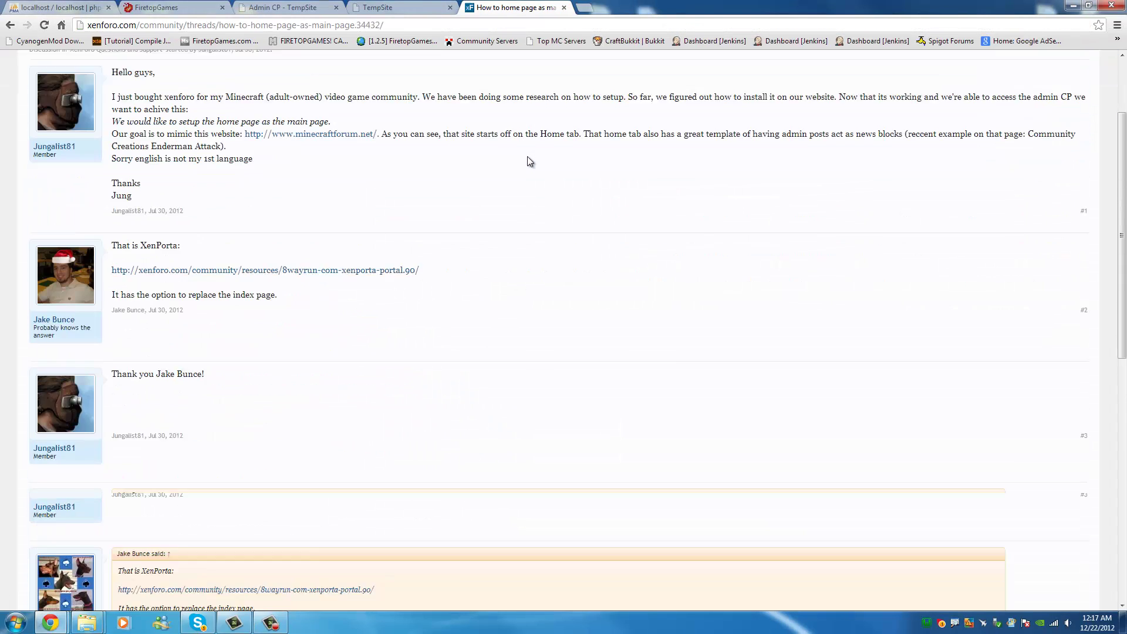
{"action": "scroll", "coordinate": [527, 156], "scroll_direction": "down", "scroll_amount": 9}
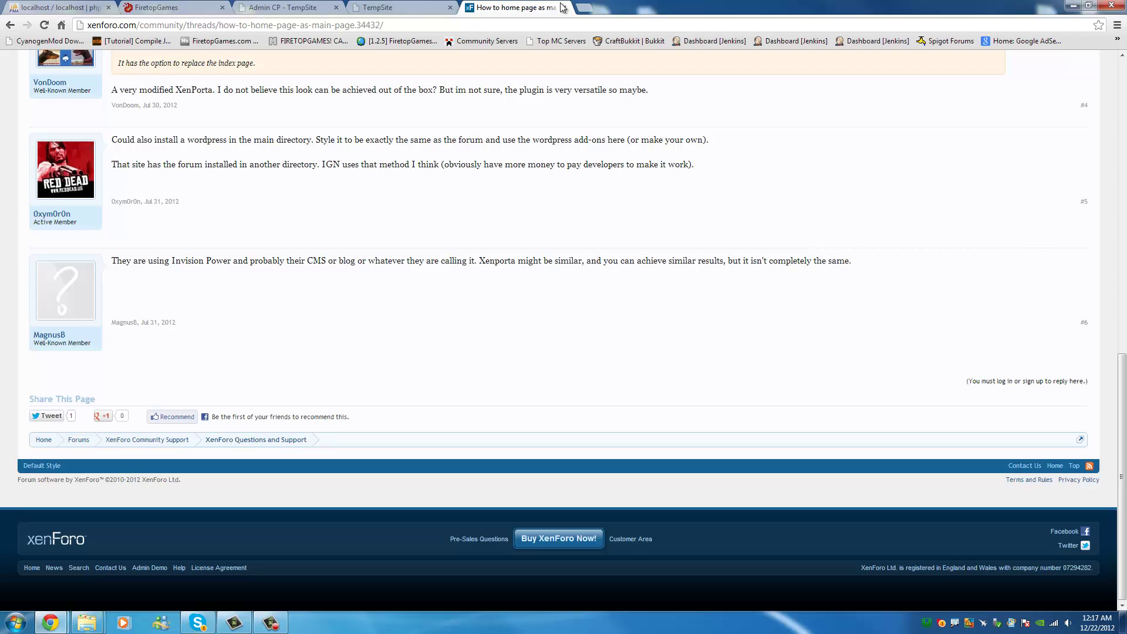
{"action": "left_click", "coordinate": [563, 7]}
{"action": "left_click", "coordinate": [415, 7]}
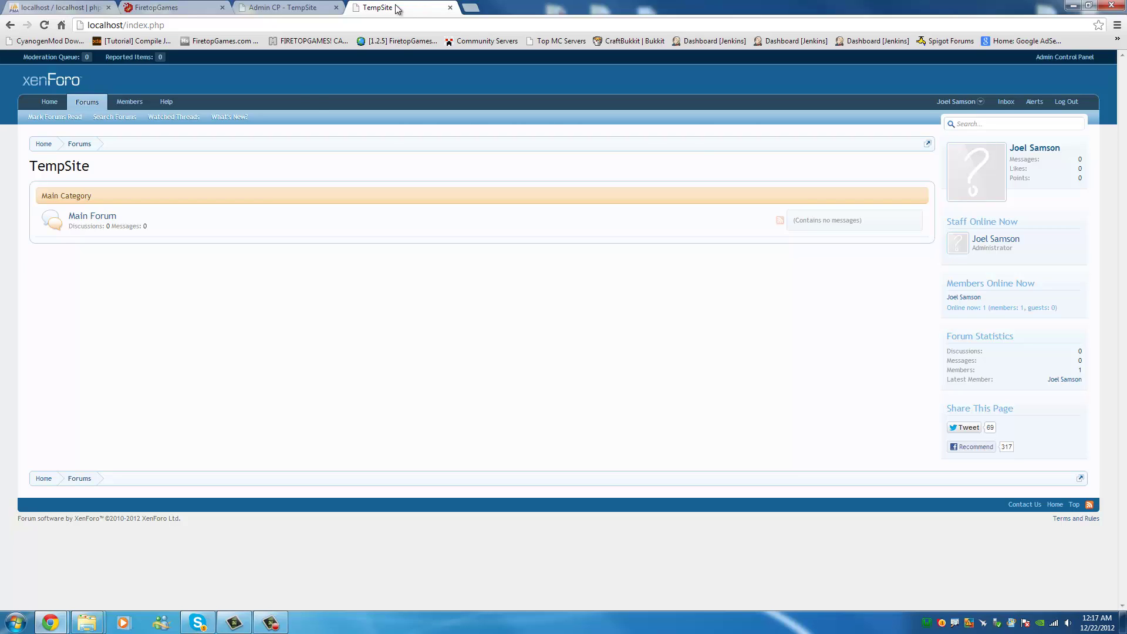
Show the TempSite Admin Control Panel, then bring the C:\wamp Explorer window forward.
{"action": "left_click", "coordinate": [311, 7]}
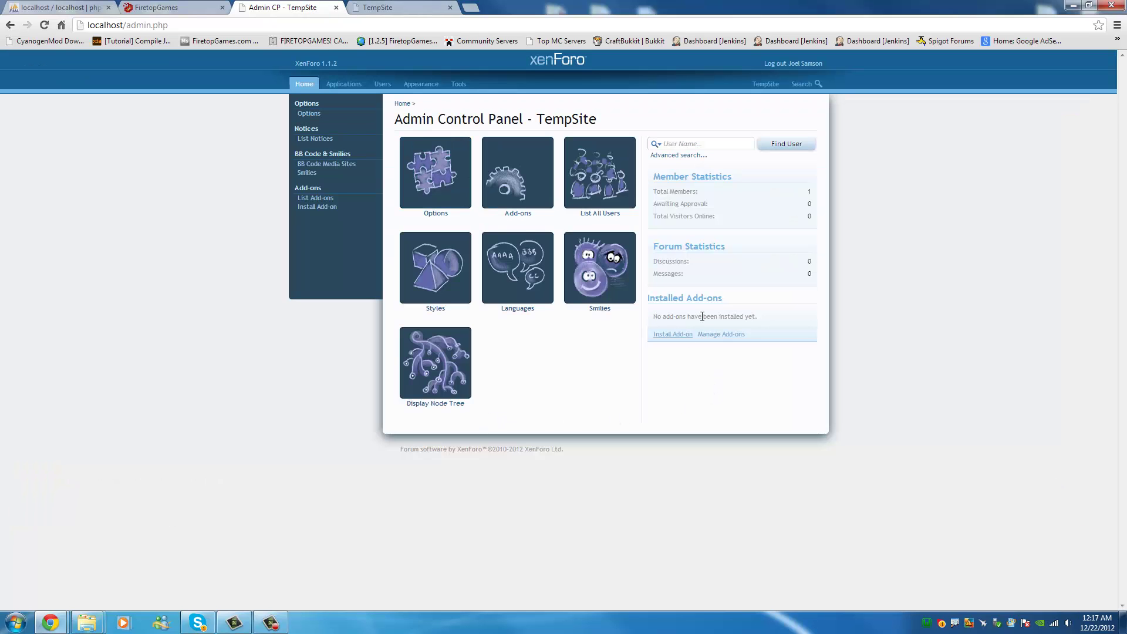
{"action": "left_click_drag", "start_coordinate": [666, 297], "coordinate": [728, 298]}
{"action": "left_click", "coordinate": [921, 297]}
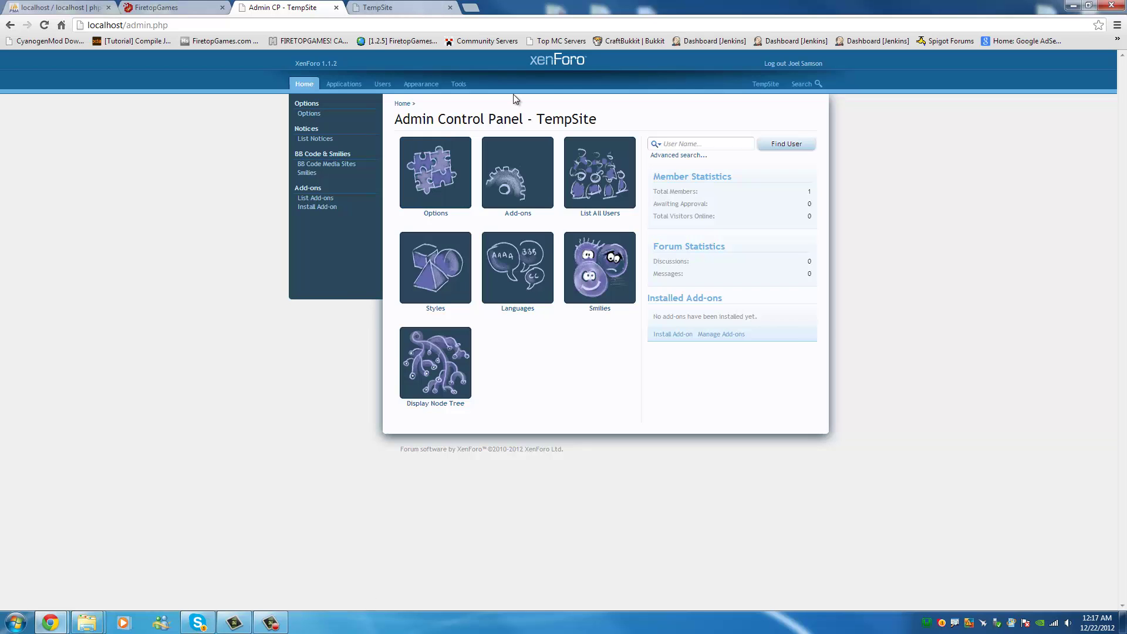
{"action": "mouse_move", "coordinate": [87, 622]}
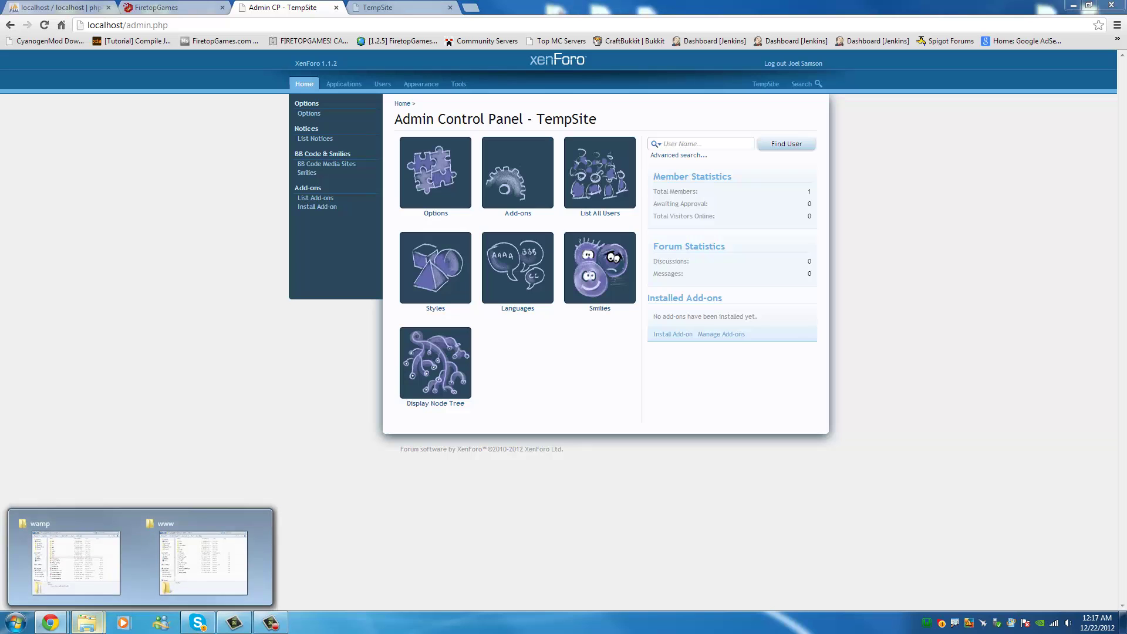
{"action": "left_click", "coordinate": [110, 580]}
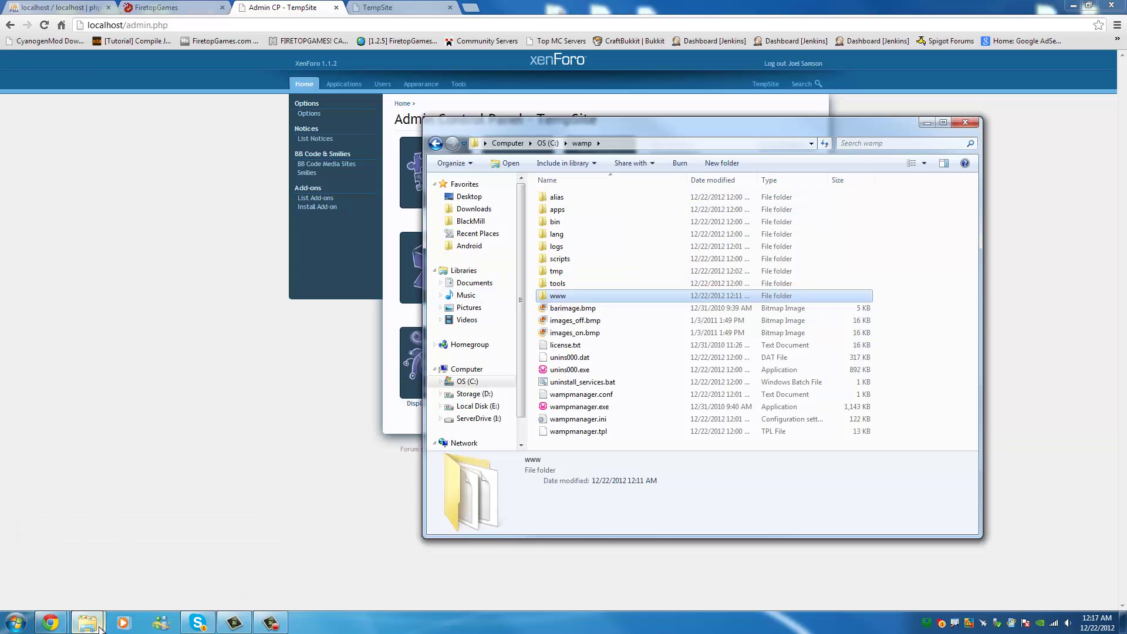
Browse to E:\Joel\MC Servers\Website Backups\Website Pics and Addons\Plugins.
{"action": "mouse_move", "coordinate": [97, 625]}
{"action": "left_click", "coordinate": [182, 563]}
{"action": "left_click_drag", "start_coordinate": [604, 126], "coordinate": [770, 131]}
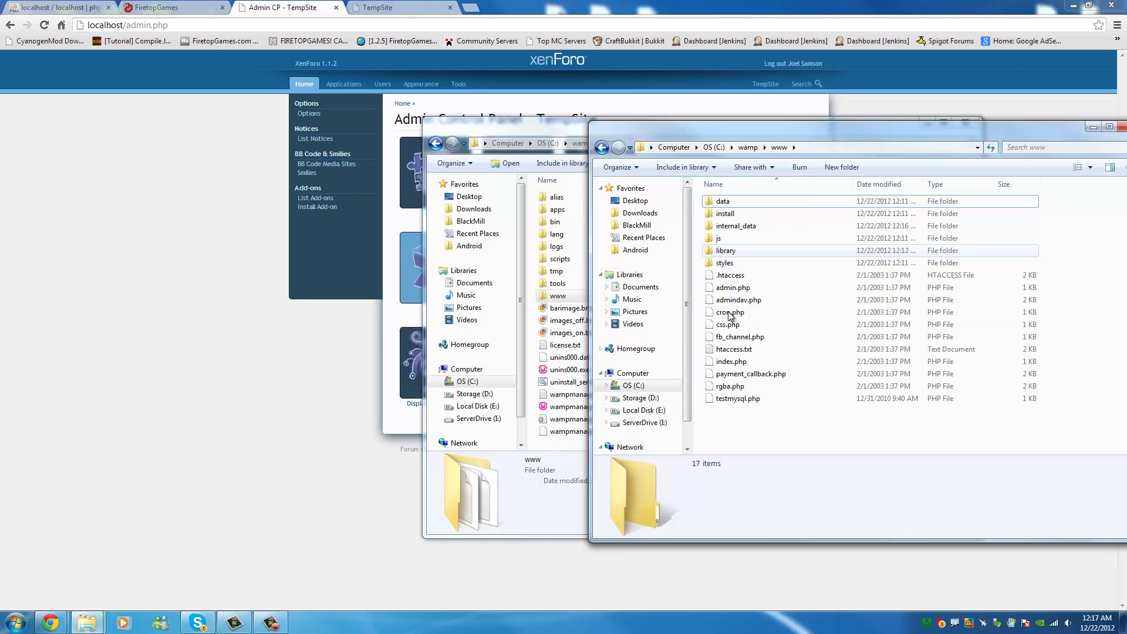
{"action": "left_click", "coordinate": [644, 410]}
{"action": "double_click", "coordinate": [752, 228]}
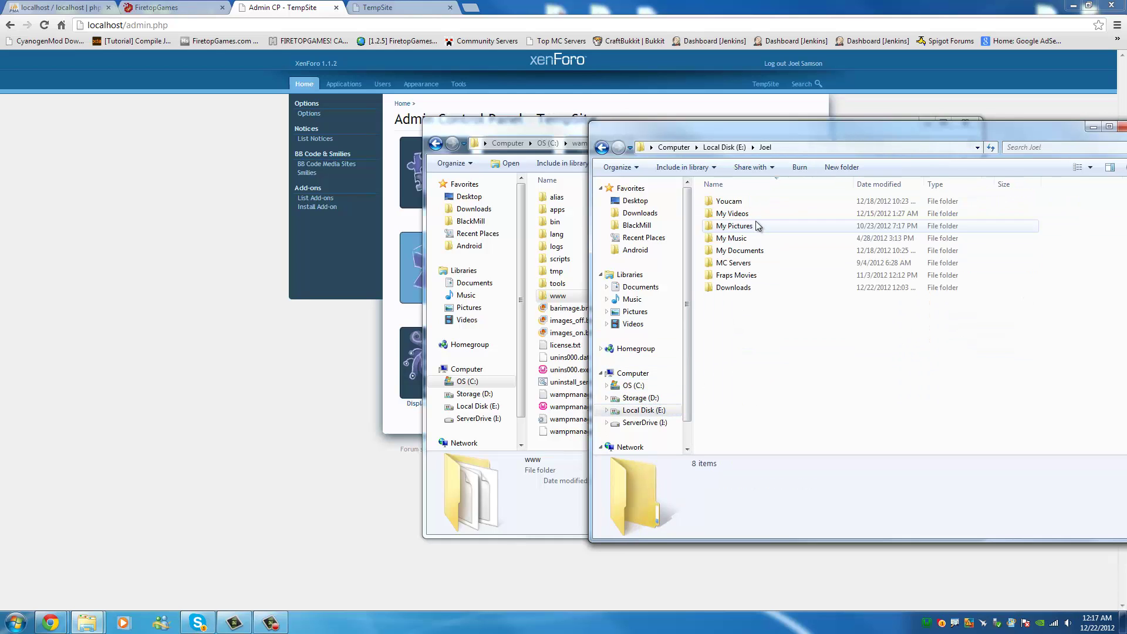
{"action": "left_click", "coordinate": [734, 263]}
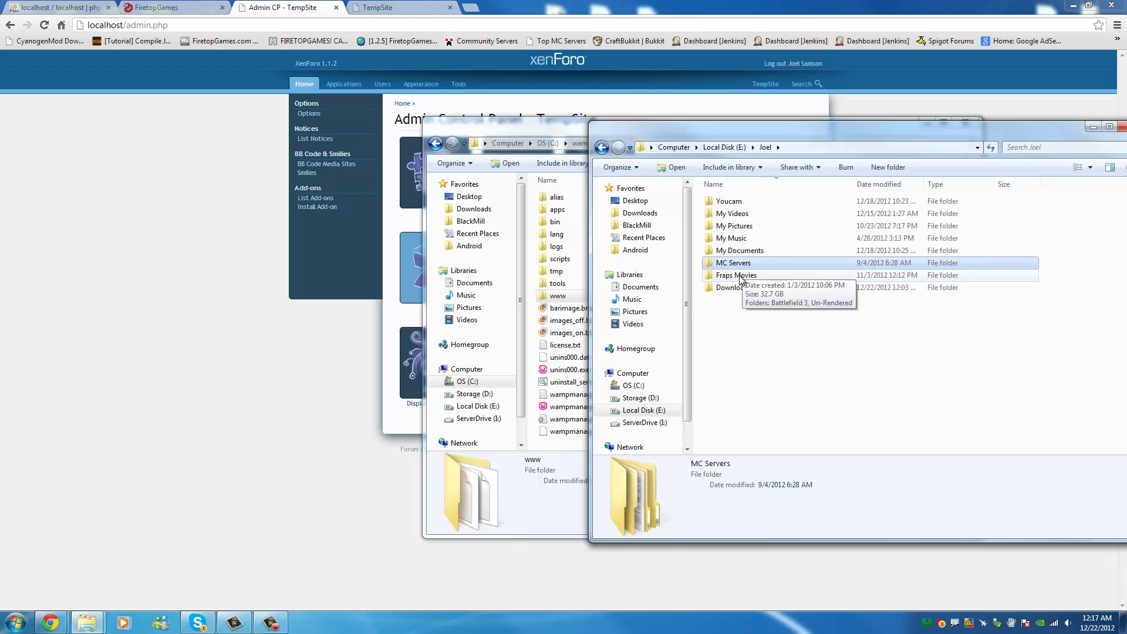
{"action": "double_click", "coordinate": [734, 262]}
{"action": "double_click", "coordinate": [748, 242]}
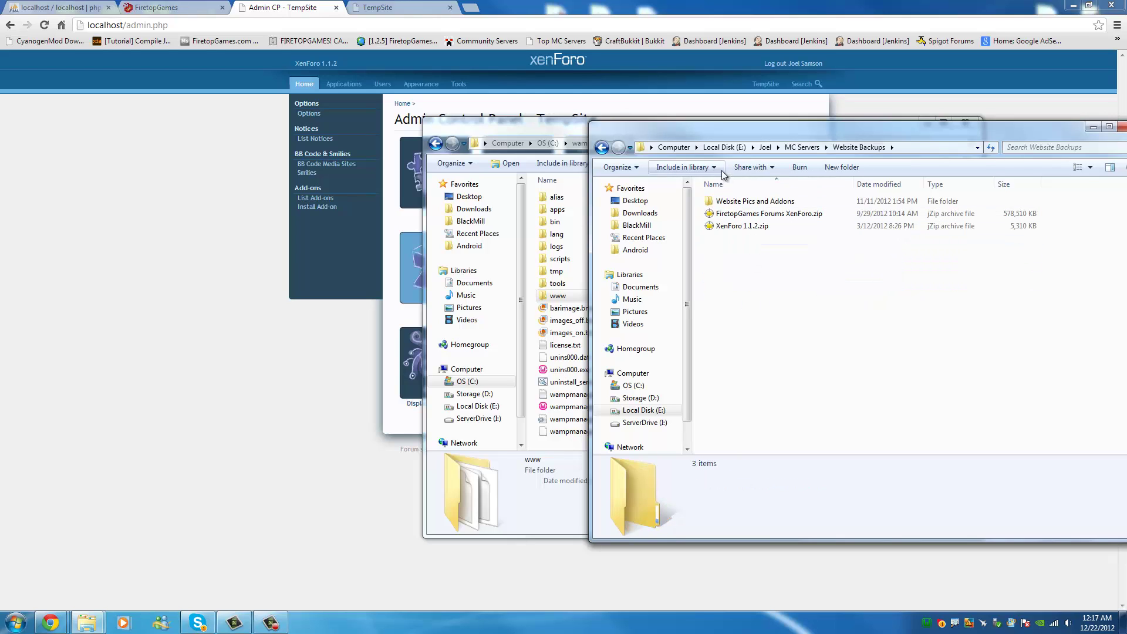
{"action": "double_click", "coordinate": [752, 206]}
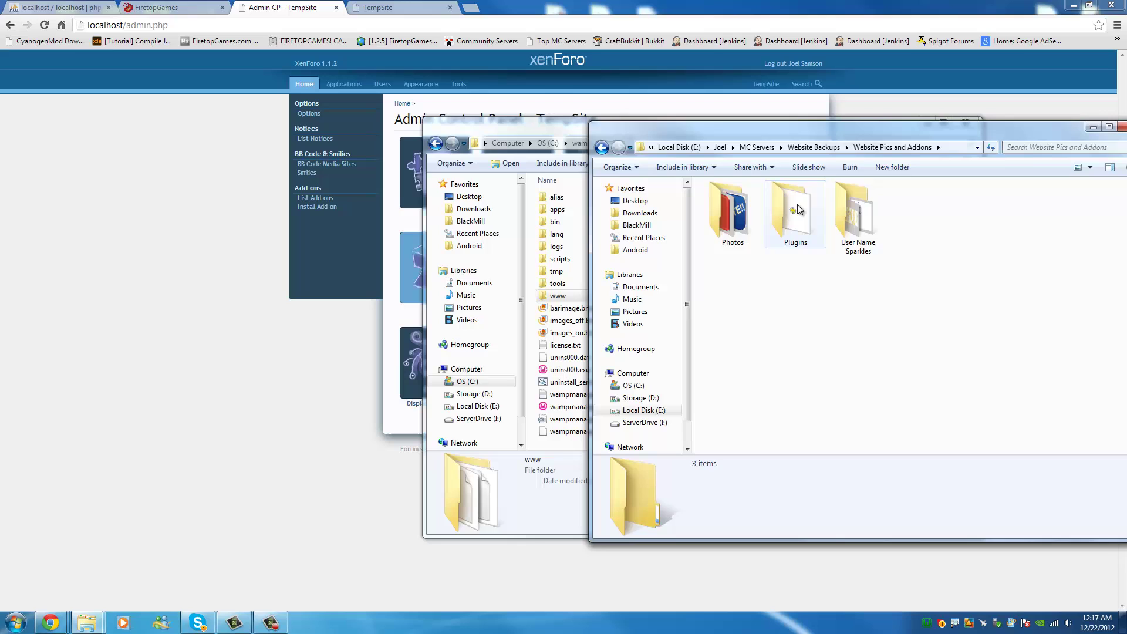
{"action": "double_click", "coordinate": [810, 209]}
{"action": "left_click_drag", "start_coordinate": [879, 131], "coordinate": [617, 126]}
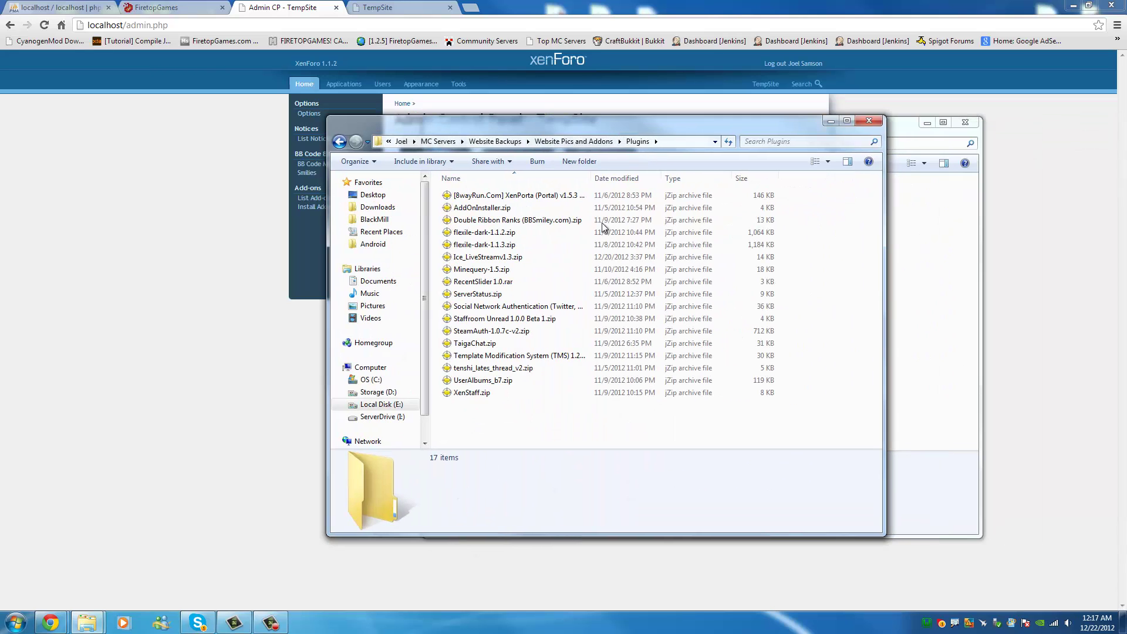
Place the XenPorta v1.5.3 zip on the desktop beside the XenForo zip, closing Explorer.
{"action": "left_click", "coordinate": [499, 232]}
{"action": "left_click", "coordinate": [552, 197]}
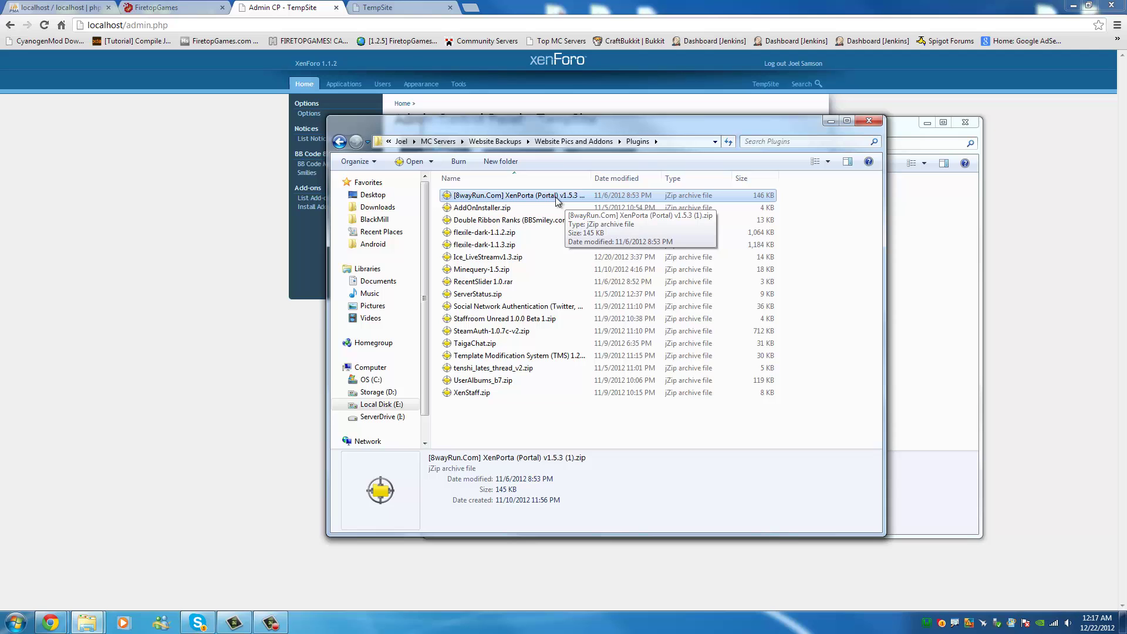
{"action": "left_click", "coordinate": [869, 121]}
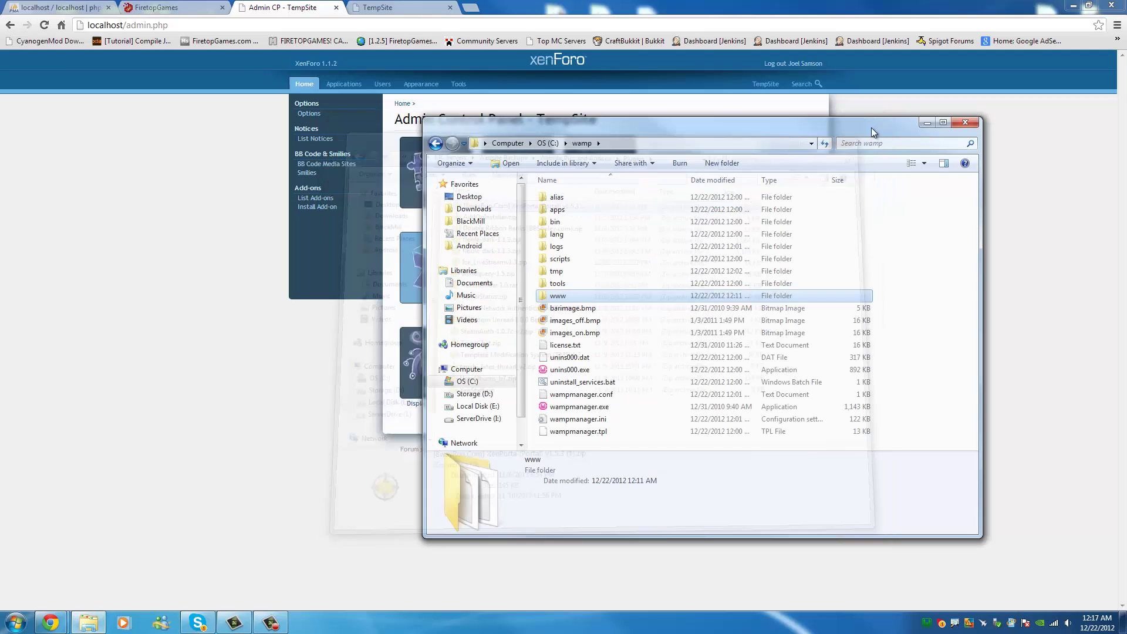
{"action": "left_click", "coordinate": [965, 122]}
{"action": "left_click_drag", "start_coordinate": [698, 6], "coordinate": [582, 46]}
{"action": "left_click_drag", "start_coordinate": [755, 59], "coordinate": [893, 50]}
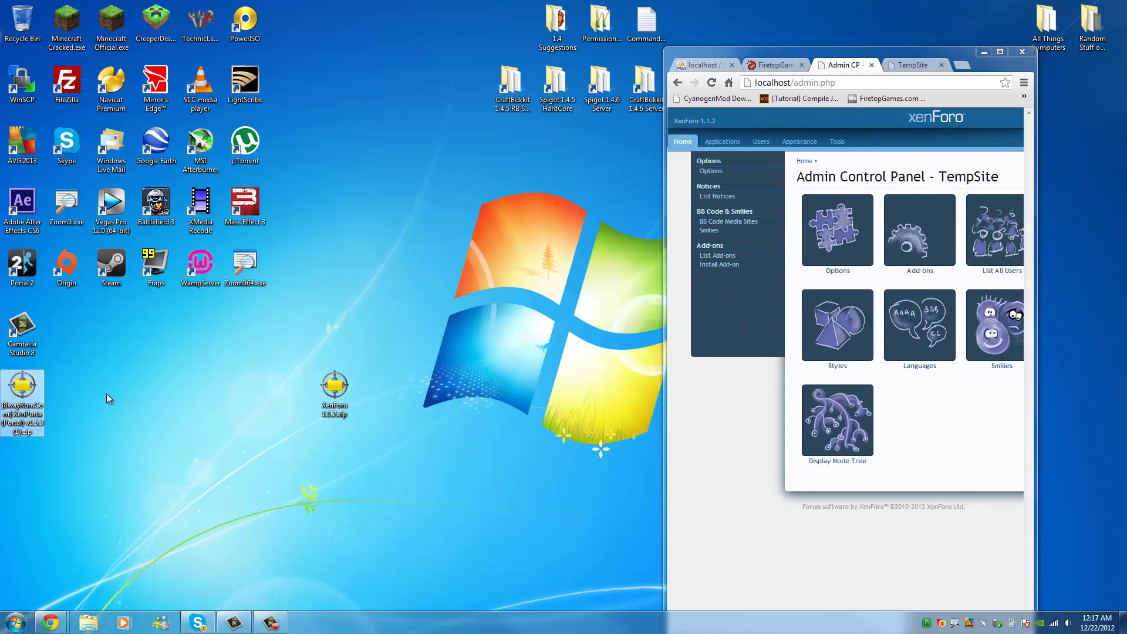
{"action": "left_click_drag", "start_coordinate": [23, 392], "coordinate": [382, 390]}
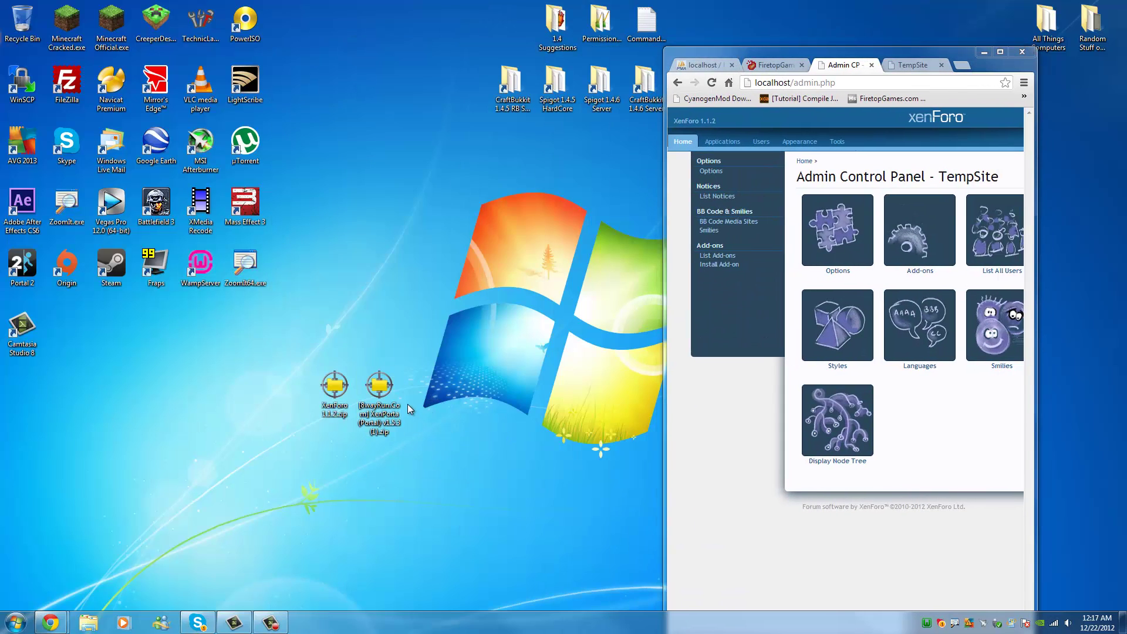
Open the XenPorta zip in jZip and bring back the TempSite forum tab.
{"action": "double_click", "coordinate": [379, 387]}
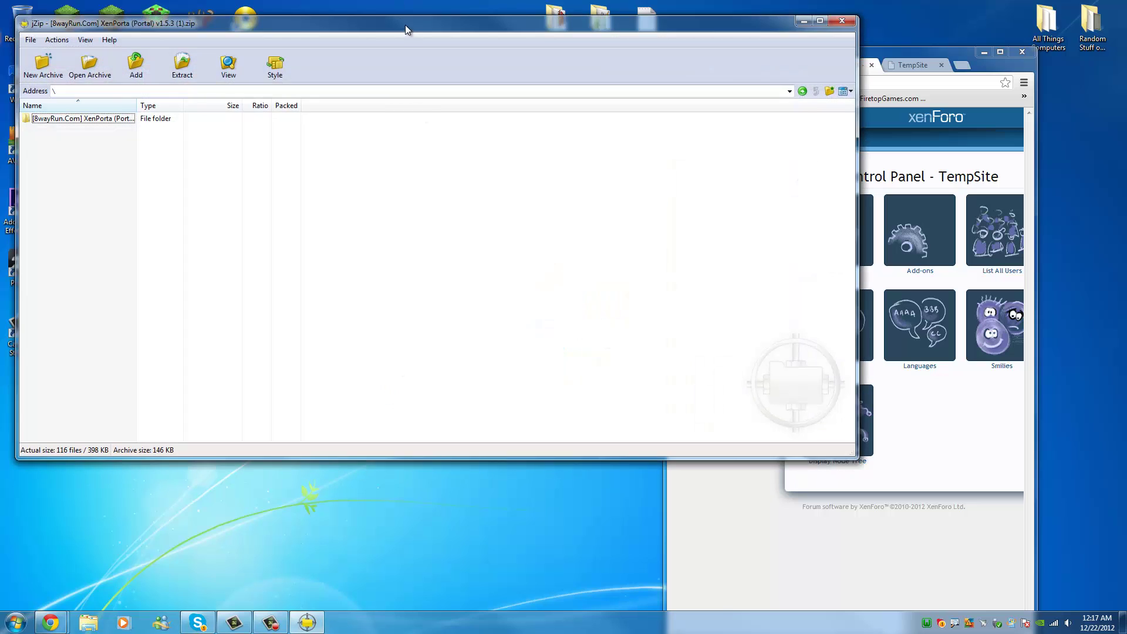
{"action": "left_click_drag", "start_coordinate": [405, 24], "coordinate": [411, 82]}
{"action": "left_click_drag", "start_coordinate": [964, 55], "coordinate": [354, 1]}
{"action": "left_click", "coordinate": [1035, 60]}
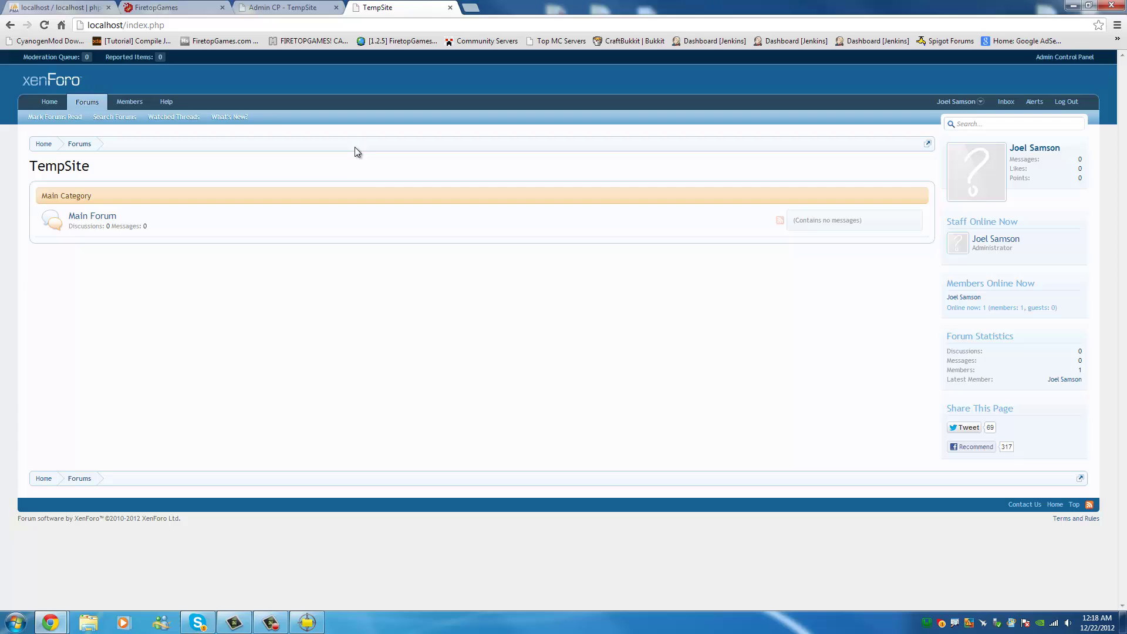
Close the TempSite forum tab and restore Admin CP - TempSite in a smaller window.
{"action": "left_click", "coordinate": [50, 104]}
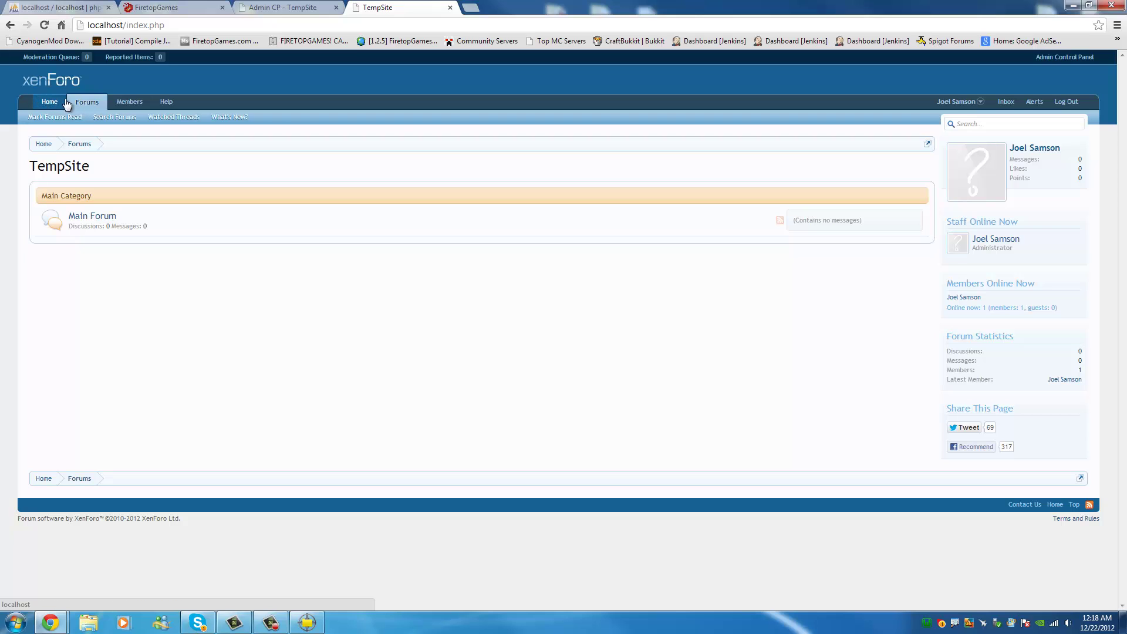
{"action": "left_click", "coordinate": [450, 7]}
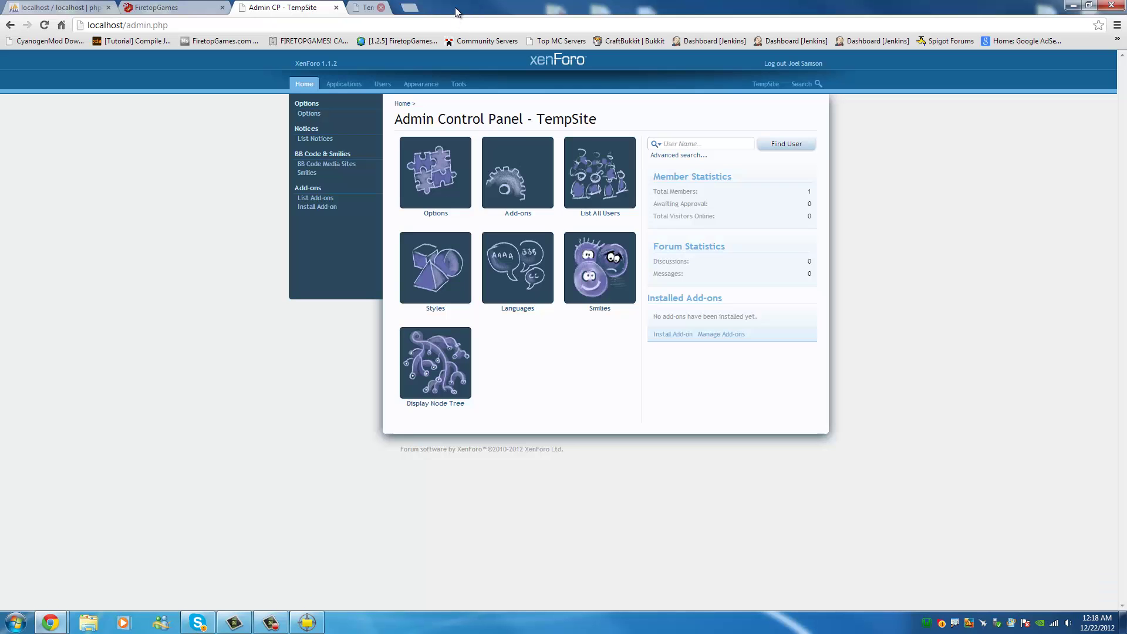
{"action": "key", "text": "ctrl+shift+Tab"}
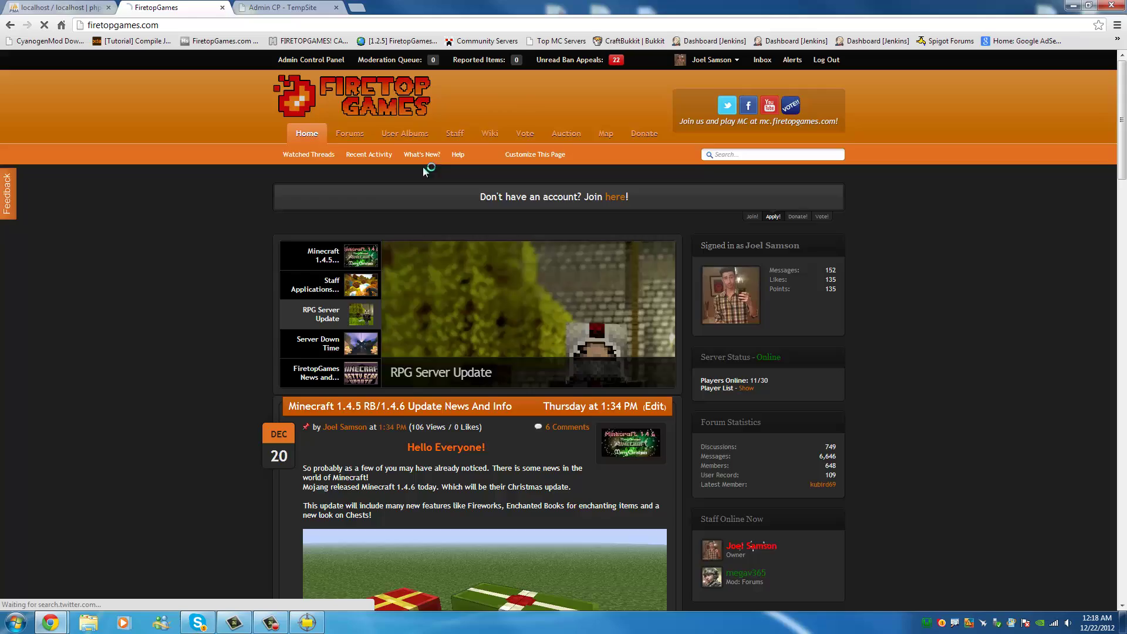
{"action": "scroll", "coordinate": [974, 371], "scroll_direction": "down", "scroll_amount": 7}
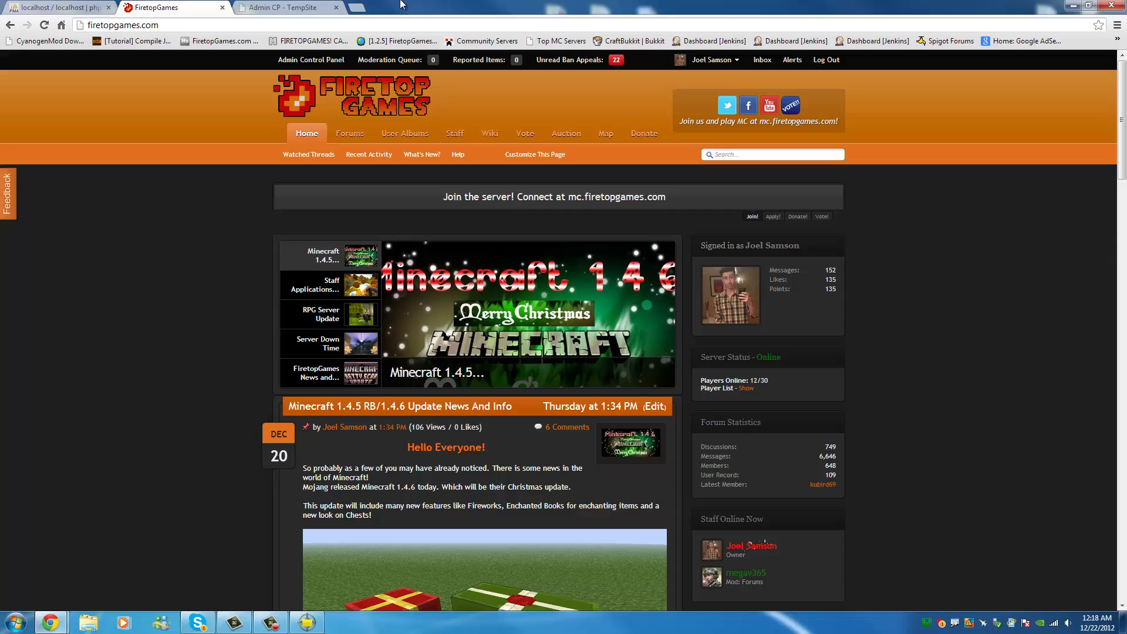
{"action": "left_click", "coordinate": [304, 4]}
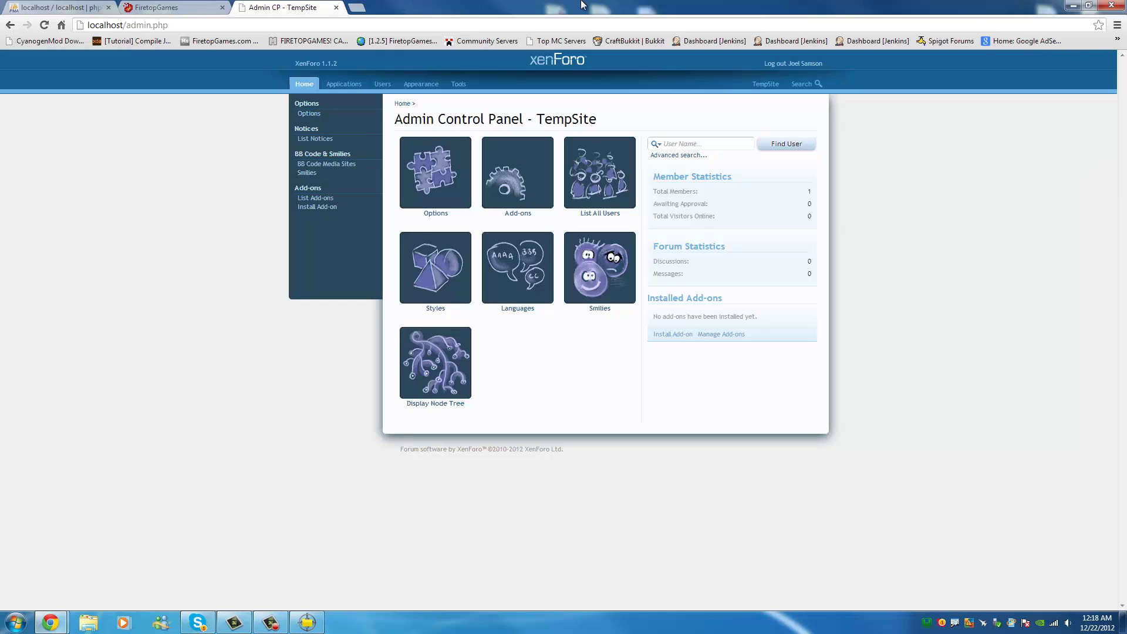
{"action": "left_click_drag", "start_coordinate": [591, 3], "coordinate": [845, 12]}
Extract the XenPorta folder from jZip onto the desktop and close the archive.
{"action": "left_click_drag", "start_coordinate": [88, 176], "coordinate": [389, 41]}
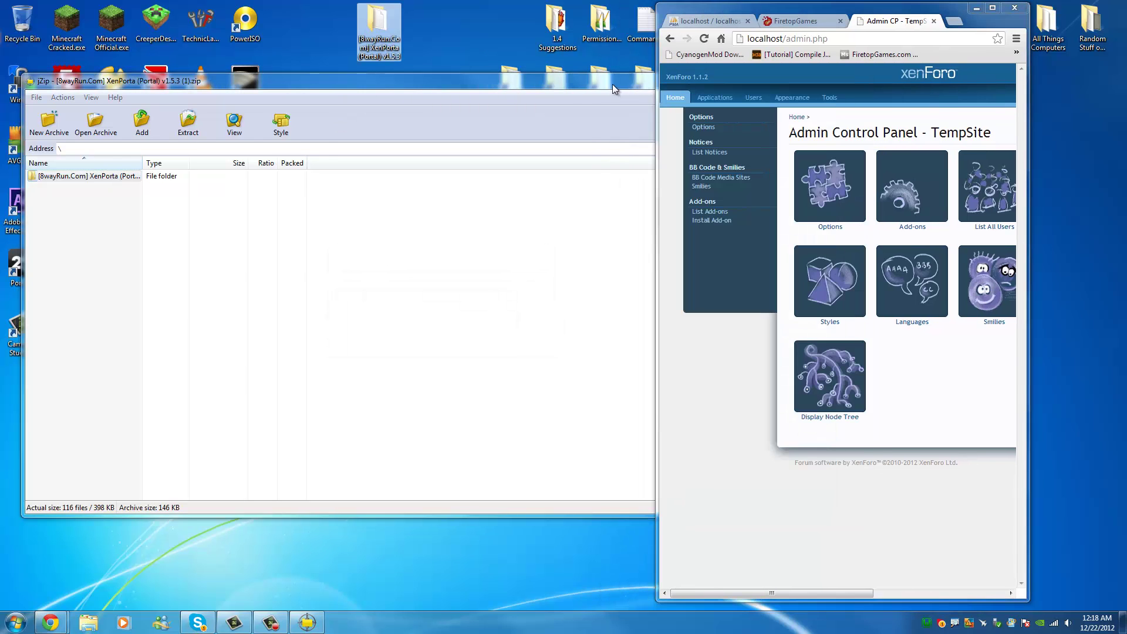
{"action": "left_click", "coordinate": [612, 88]}
{"action": "left_click", "coordinate": [855, 82]}
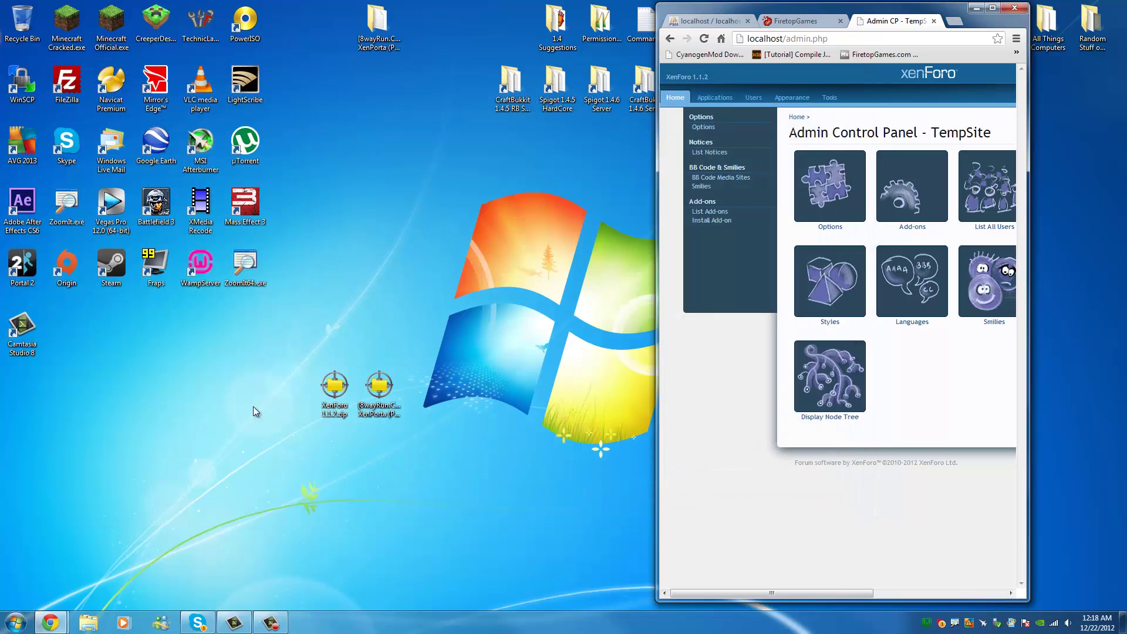
Delete the XenPorta and XenForo zips and empty the Recycle Bin.
{"action": "left_click", "coordinate": [379, 388]}
{"action": "key", "text": "Delete"}
{"action": "key", "text": "Return"}
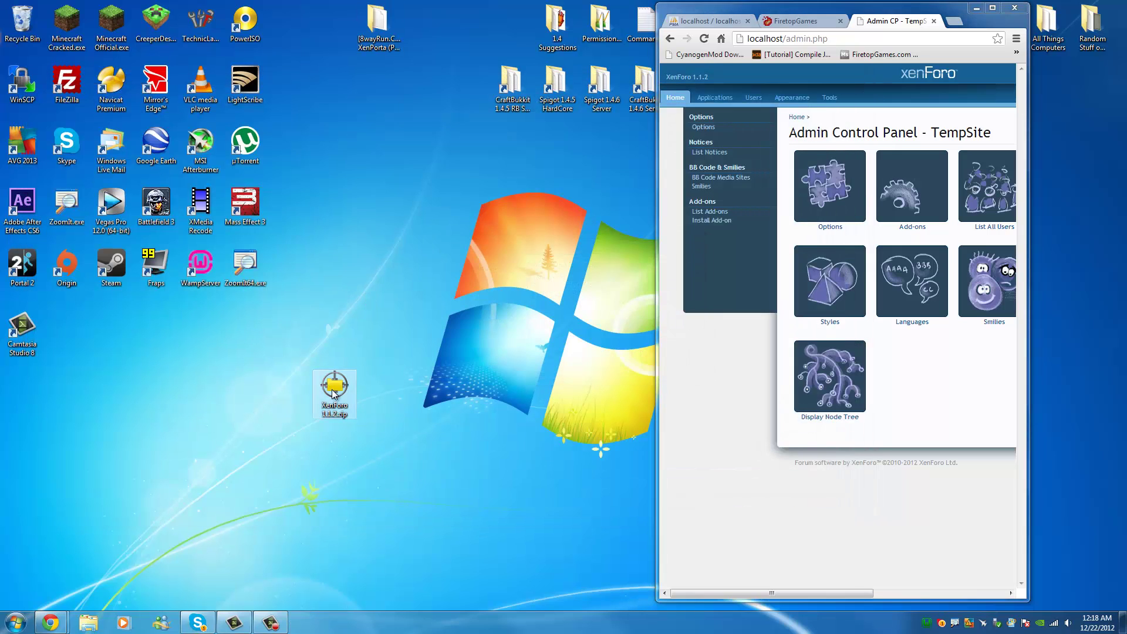
{"action": "key", "text": "Delete"}
{"action": "key", "text": "Return"}
{"action": "right_click", "coordinate": [30, 23]}
{"action": "left_click", "coordinate": [64, 39]}
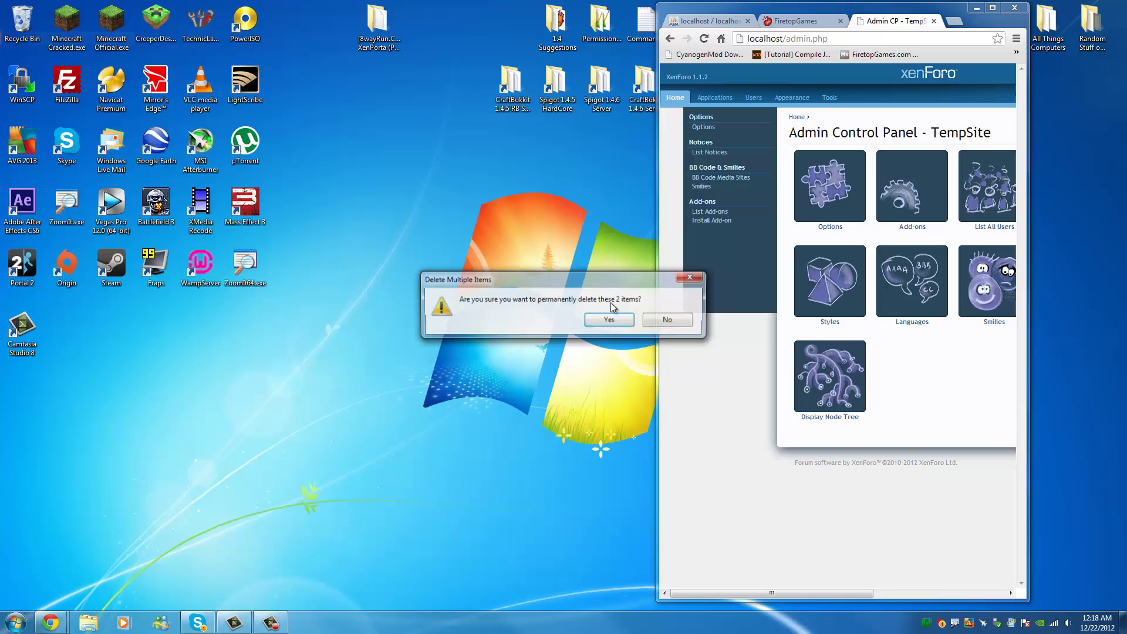
{"action": "left_click", "coordinate": [608, 319]}
Open the extracted XenPorta folder and browse into library\EWRporta.
{"action": "left_click_drag", "start_coordinate": [377, 24], "coordinate": [295, 396]}
{"action": "double_click", "coordinate": [290, 388]}
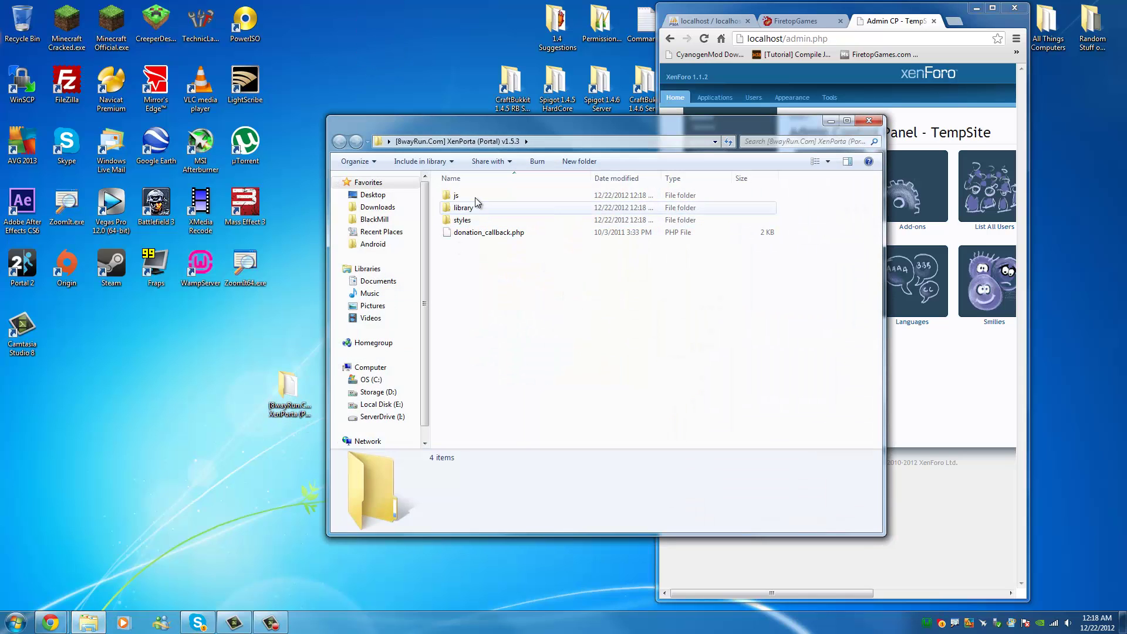
{"action": "left_click_drag", "start_coordinate": [477, 202], "coordinate": [520, 229]}
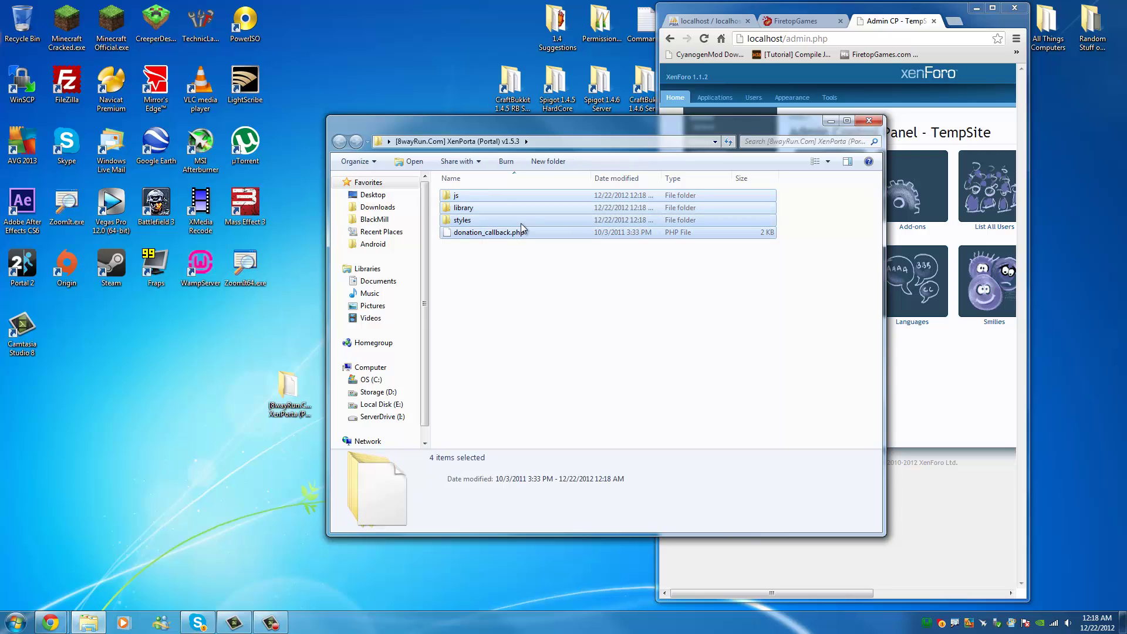
{"action": "left_click", "coordinate": [479, 292]}
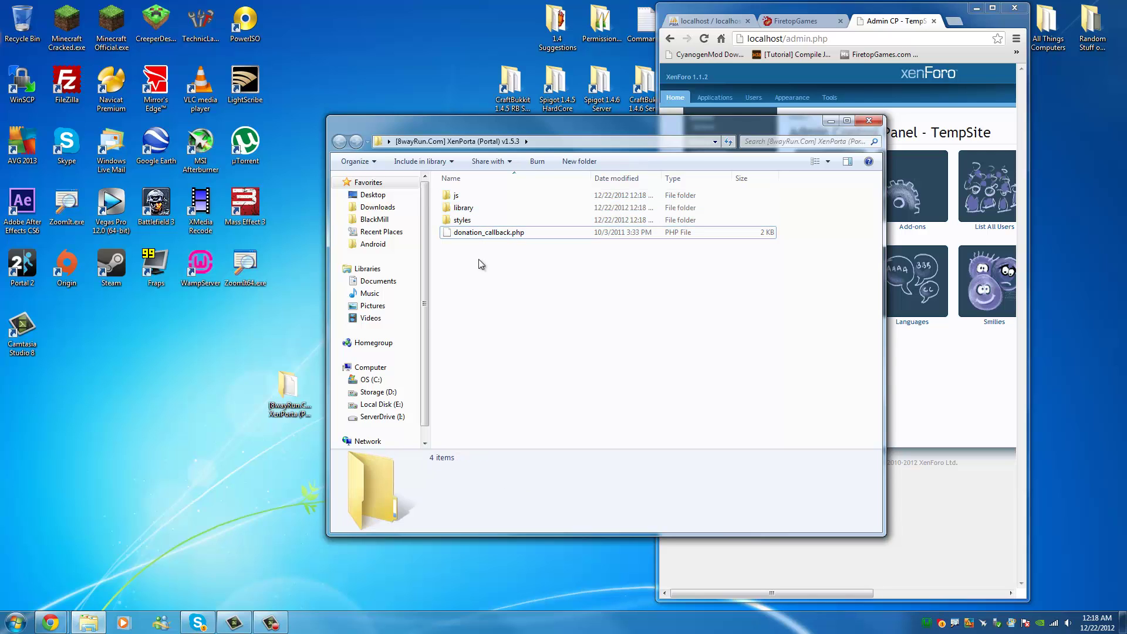
{"action": "double_click", "coordinate": [461, 196]}
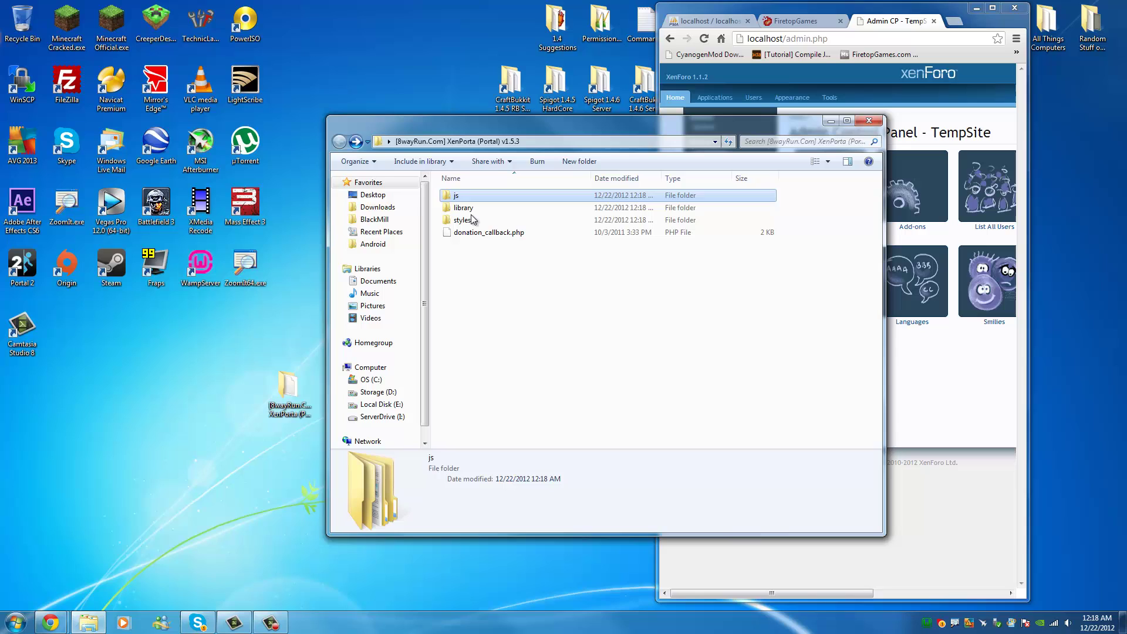
{"action": "double_click", "coordinate": [473, 220]}
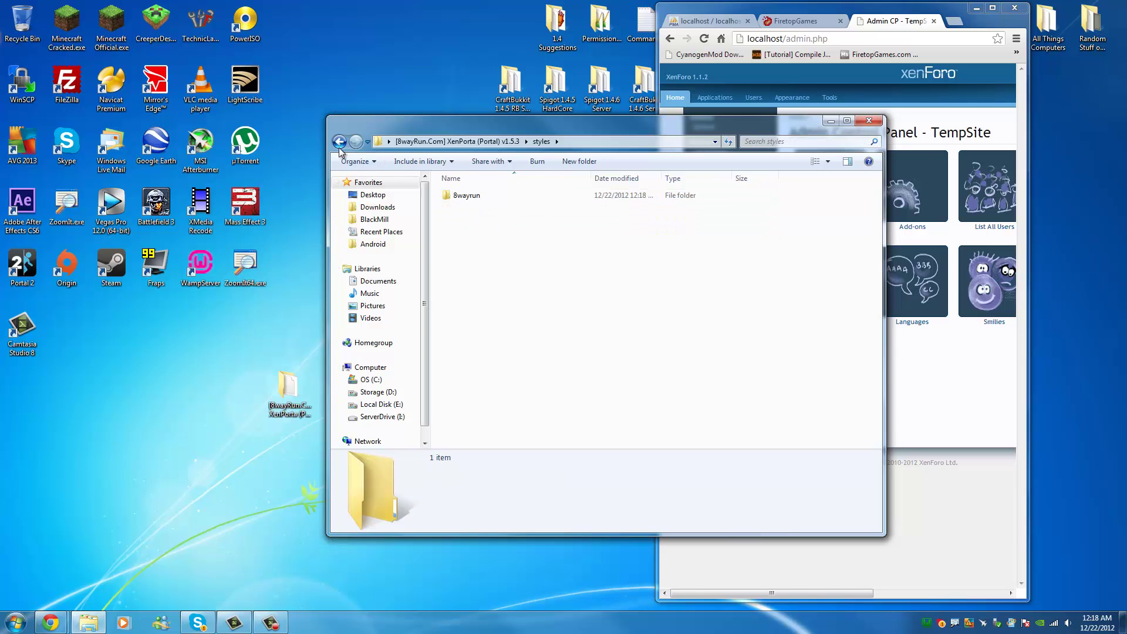
{"action": "left_click", "coordinate": [340, 142]}
{"action": "double_click", "coordinate": [446, 197]}
{"action": "double_click", "coordinate": [499, 197]}
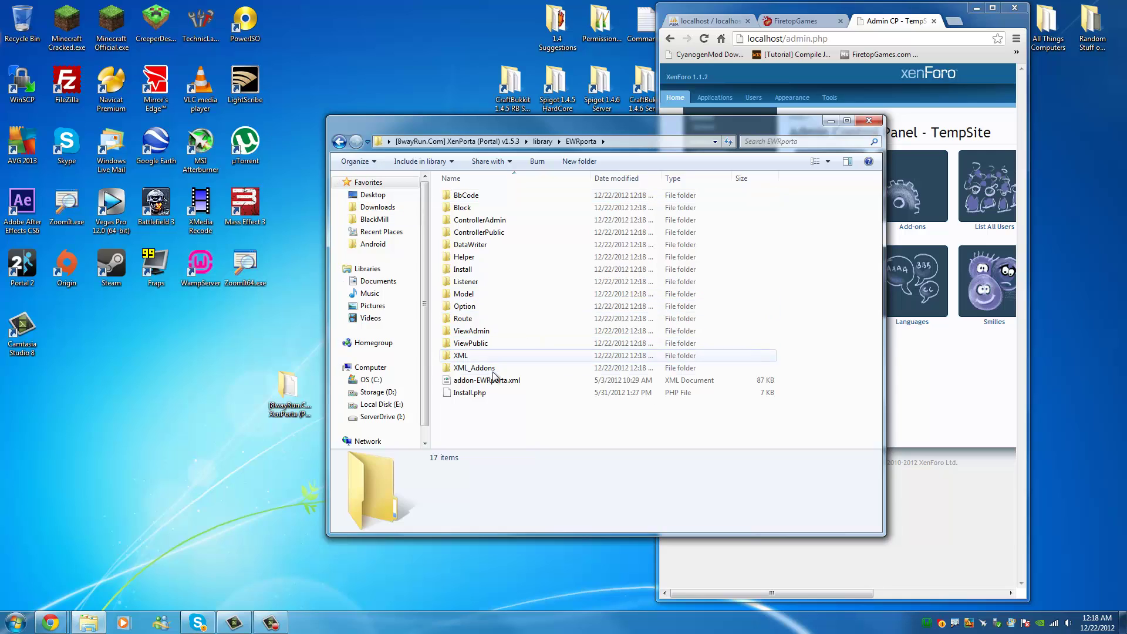
Open C:\wamp\www from the WampServer menu in a window beside the XenPorta files.
{"action": "left_click", "coordinate": [491, 380]}
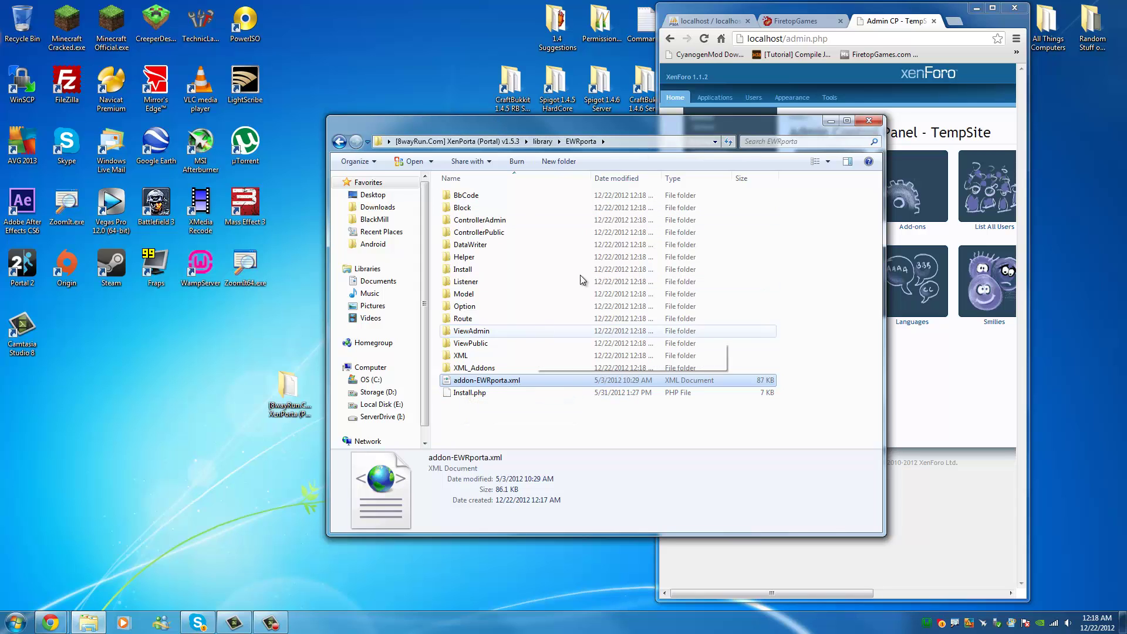
{"action": "left_click_drag", "start_coordinate": [605, 120], "coordinate": [358, 90]}
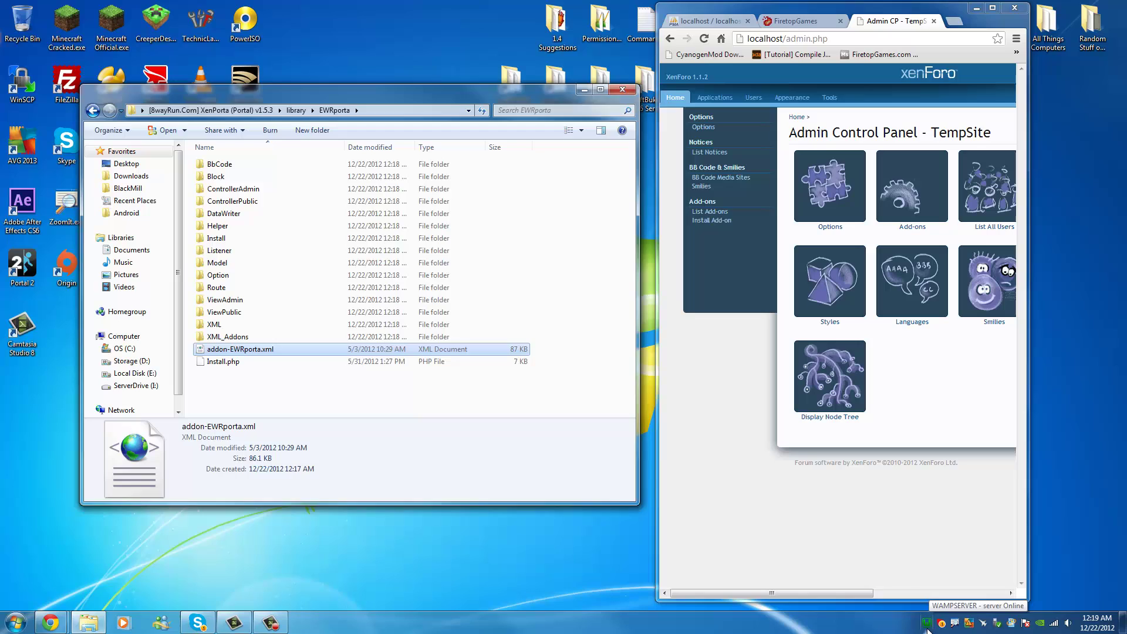
{"action": "left_click", "coordinate": [927, 628]}
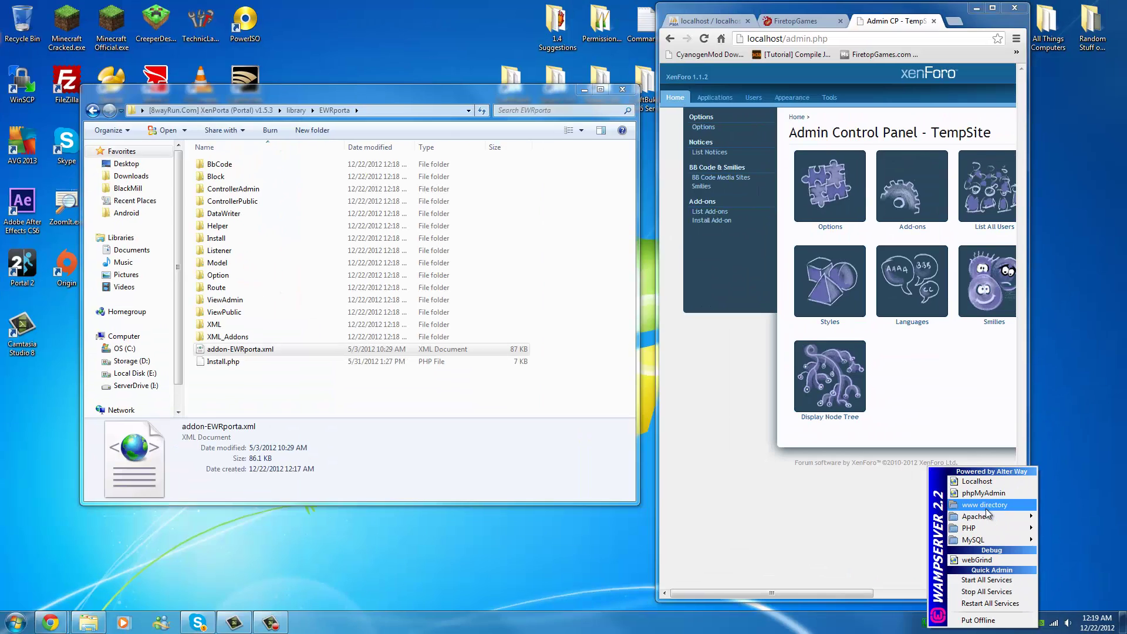
{"action": "left_click", "coordinate": [984, 501]}
{"action": "left_click_drag", "start_coordinate": [357, 107], "coordinate": [881, 108]}
Merge XenPorta's js, library, styles and donation_callback.php into C:\wamp\www for all folders.
{"action": "left_click", "coordinate": [210, 110]}
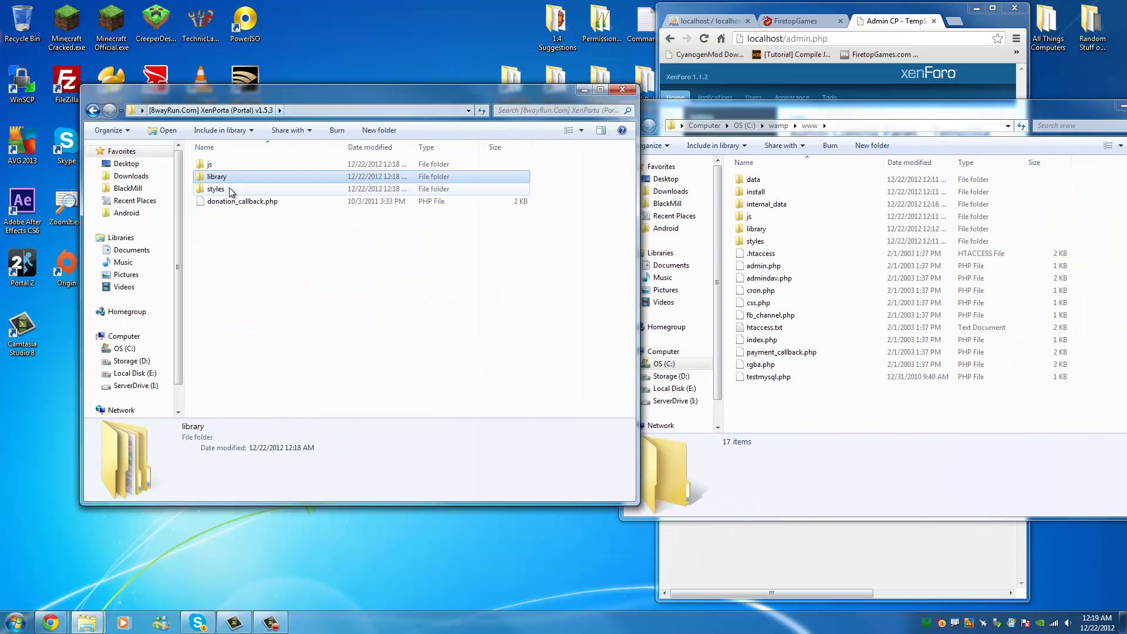
{"action": "left_click_drag", "start_coordinate": [209, 93], "coordinate": [176, 101]}
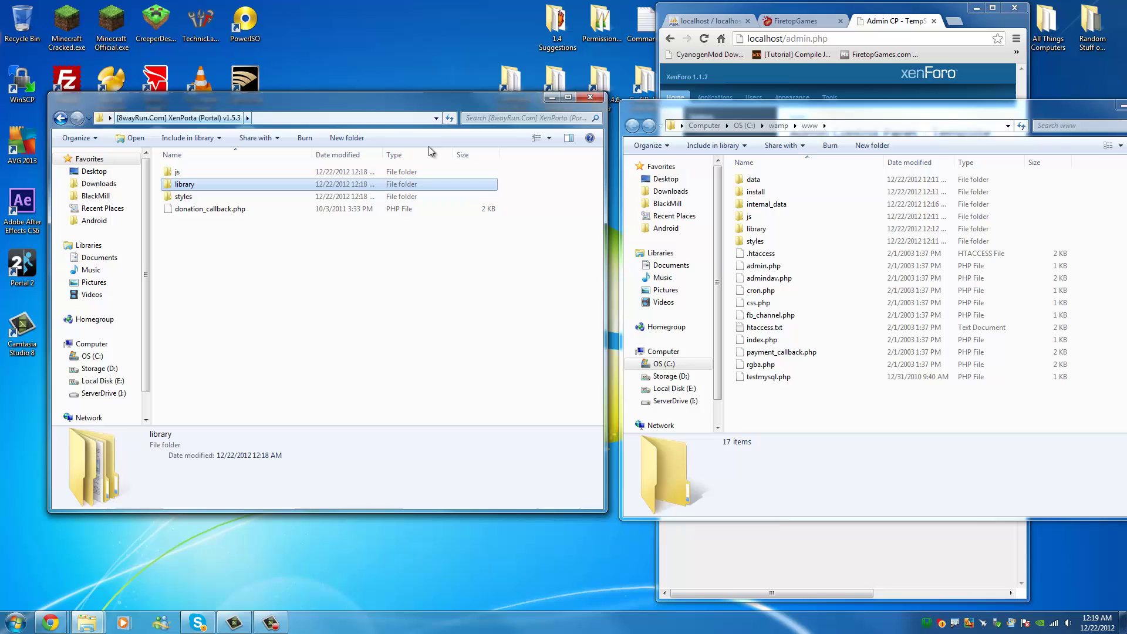
{"action": "left_click", "coordinate": [763, 216]}
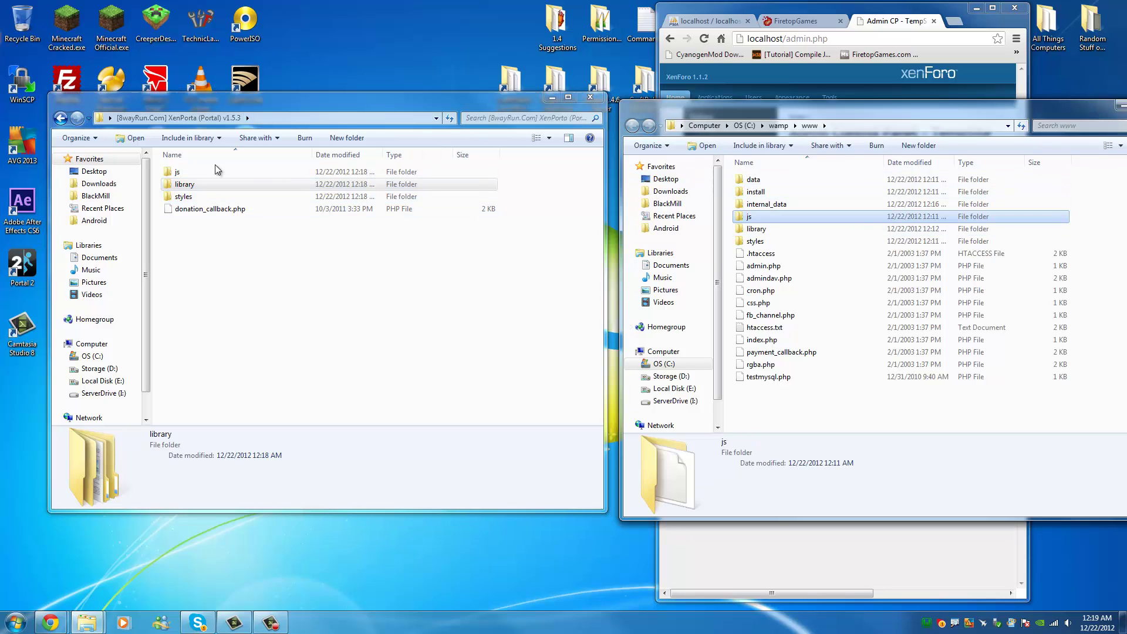
{"action": "left_click", "coordinate": [241, 172]}
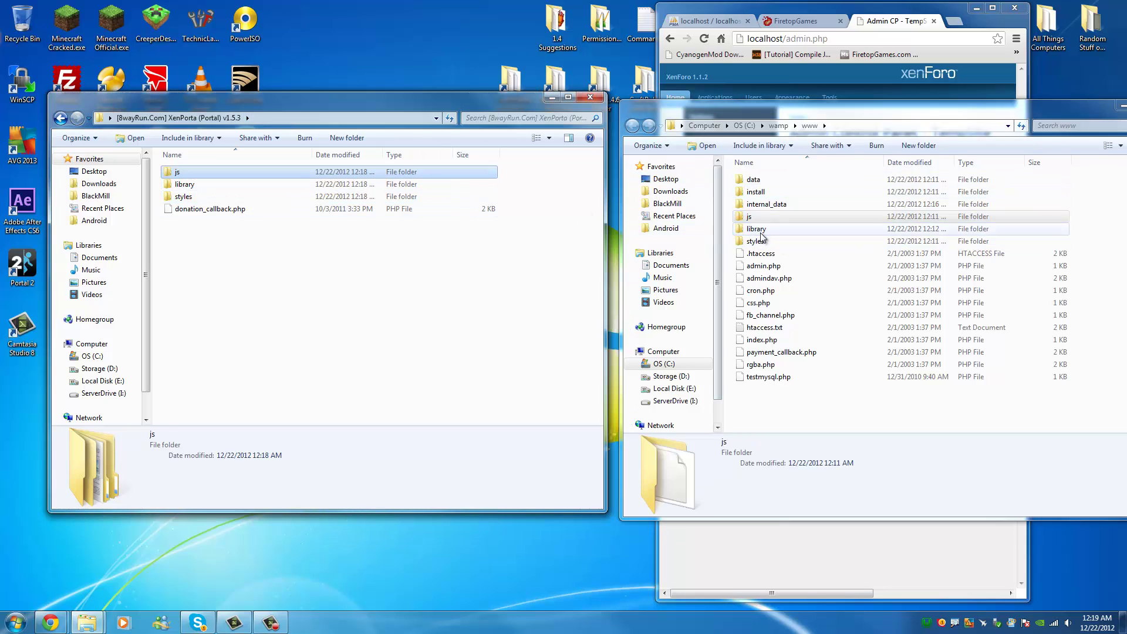
{"action": "left_click", "coordinate": [763, 229]}
{"action": "left_click", "coordinate": [275, 184]}
{"action": "left_click", "coordinate": [757, 242]}
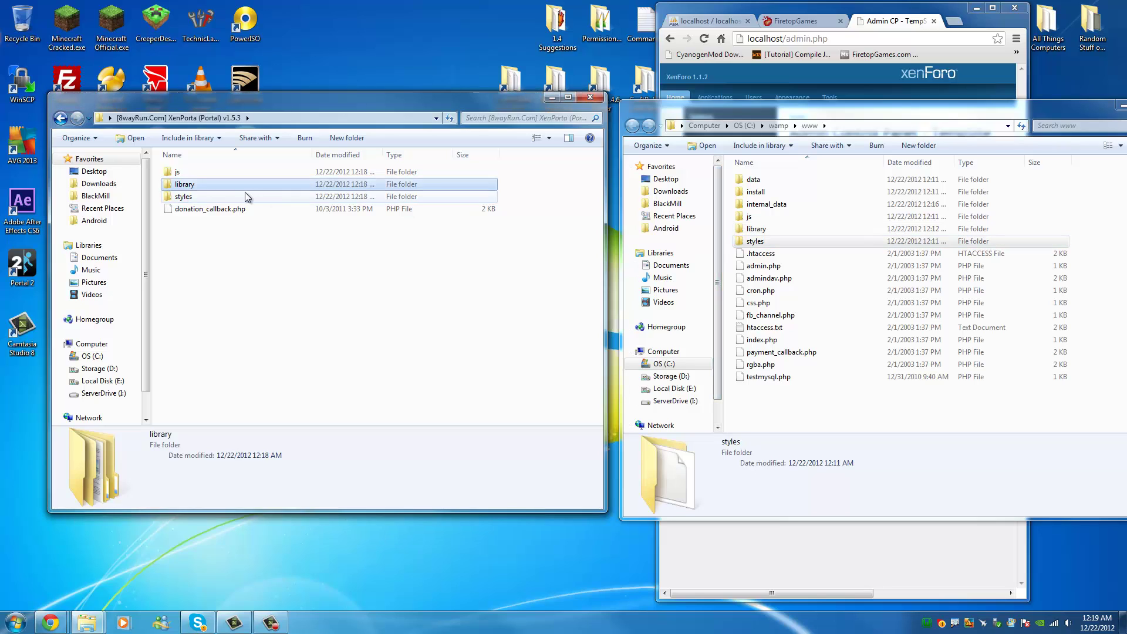
{"action": "left_click", "coordinate": [245, 196]}
{"action": "left_click", "coordinate": [231, 211]}
{"action": "left_click", "coordinate": [212, 175], "text": "shift"}
{"action": "left_click_drag", "start_coordinate": [211, 175], "coordinate": [794, 416]}
{"action": "left_click", "coordinate": [524, 439]}
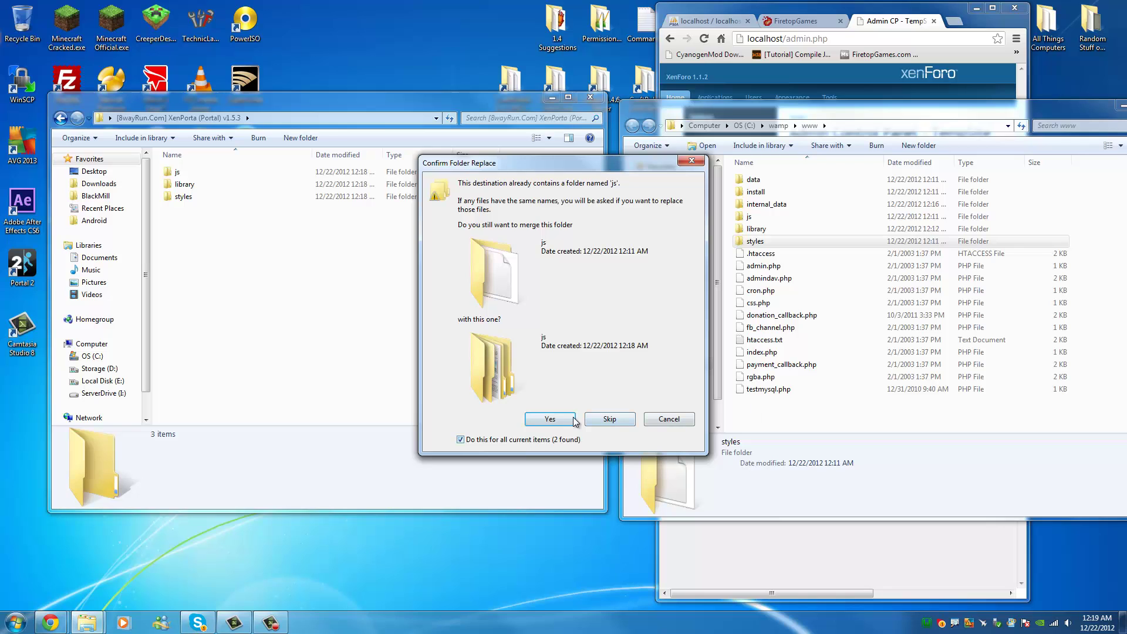
{"action": "left_click", "coordinate": [573, 419]}
Close the empty XenPorta window and permanently delete the desktop XenPorta folder.
{"action": "left_click", "coordinate": [589, 109]}
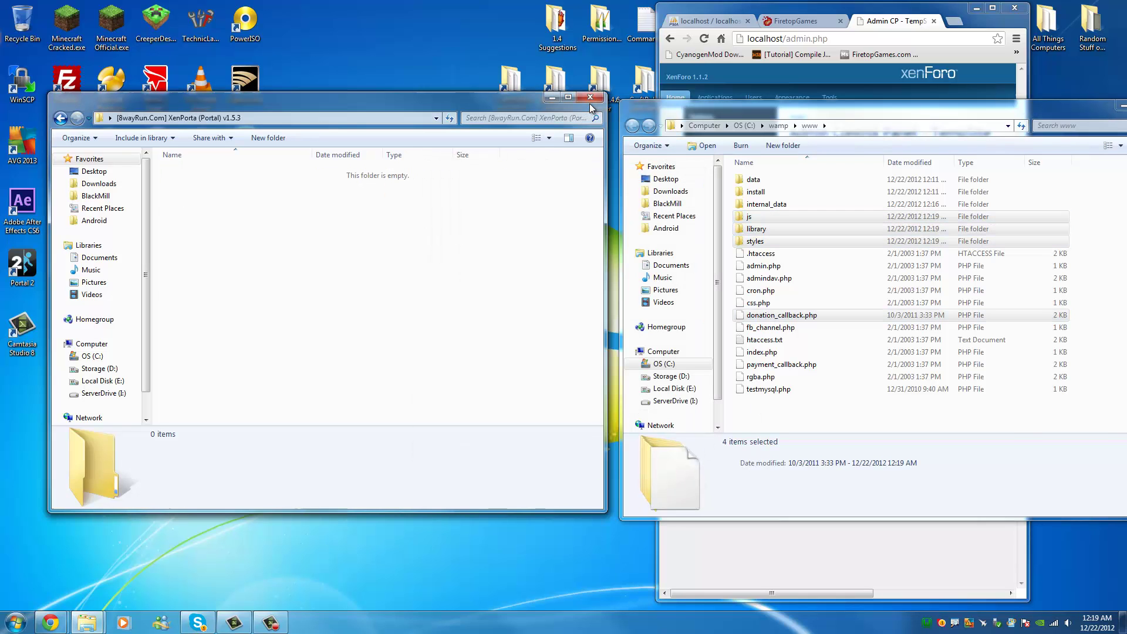
{"action": "left_click", "coordinate": [600, 101]}
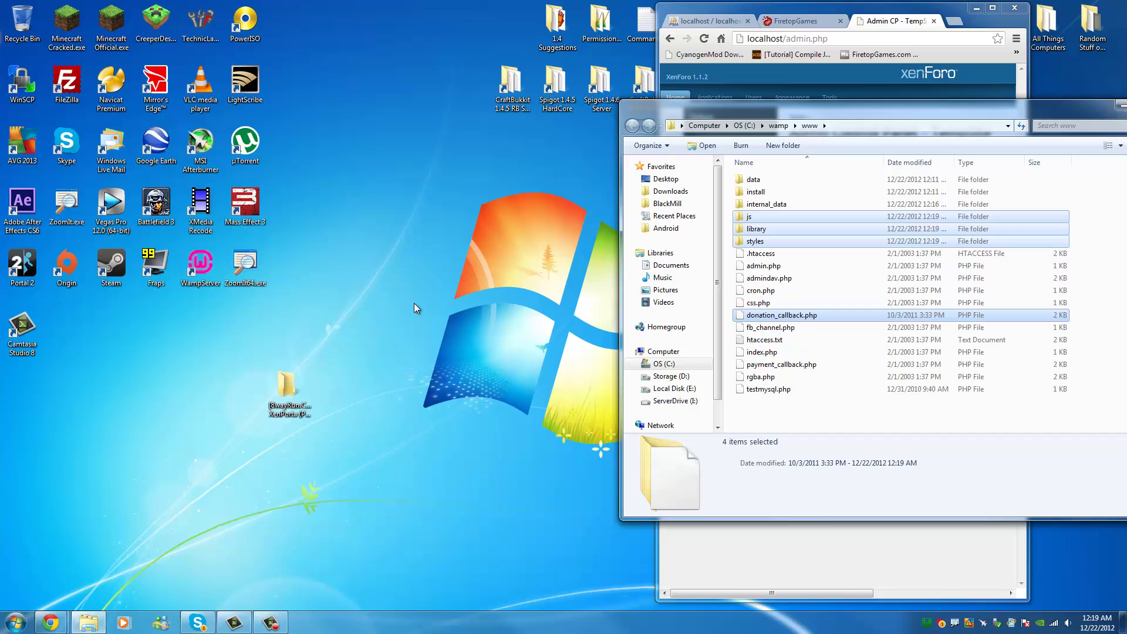
{"action": "left_click_drag", "start_coordinate": [385, 429], "coordinate": [180, 308]}
{"action": "key", "text": "Delete"}
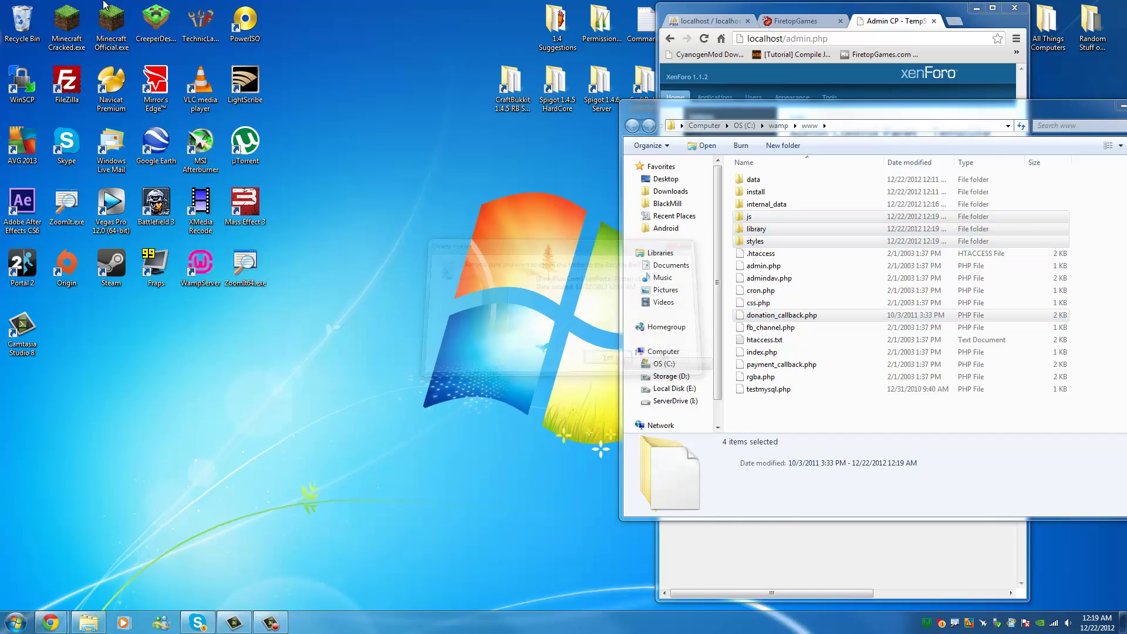
{"action": "key", "text": "Home"}
{"action": "key", "text": "shift+F10"}
{"action": "key", "text": "Down"}
{"action": "key", "text": "Down"}
{"action": "key", "text": "Return"}
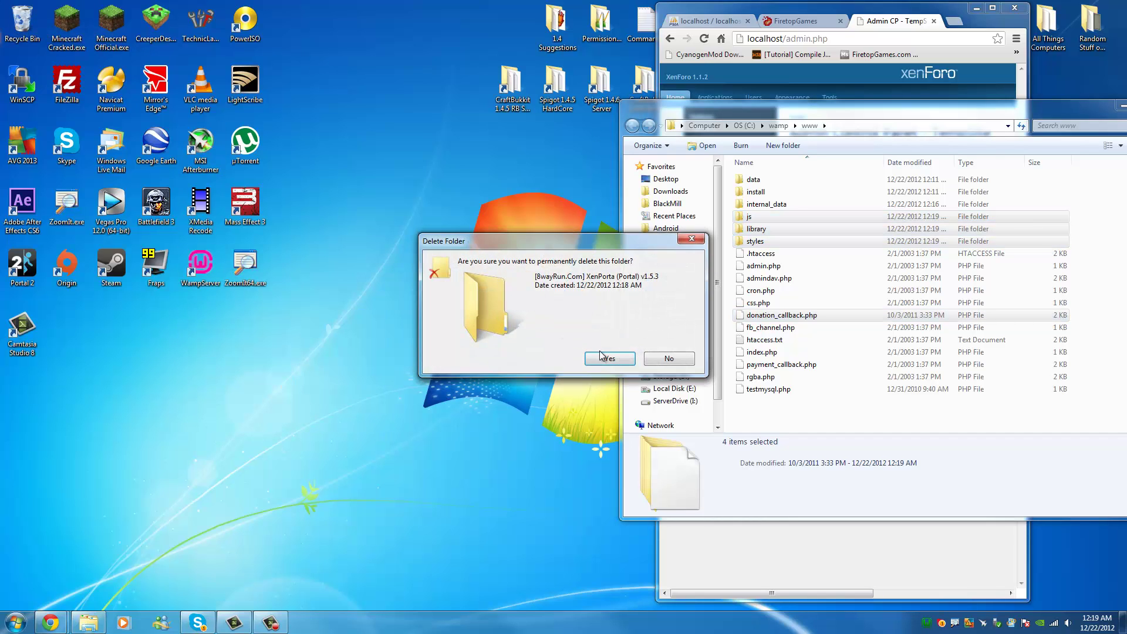
{"action": "key", "text": "Return"}
{"action": "left_click_drag", "start_coordinate": [891, 112], "coordinate": [322, 118]}
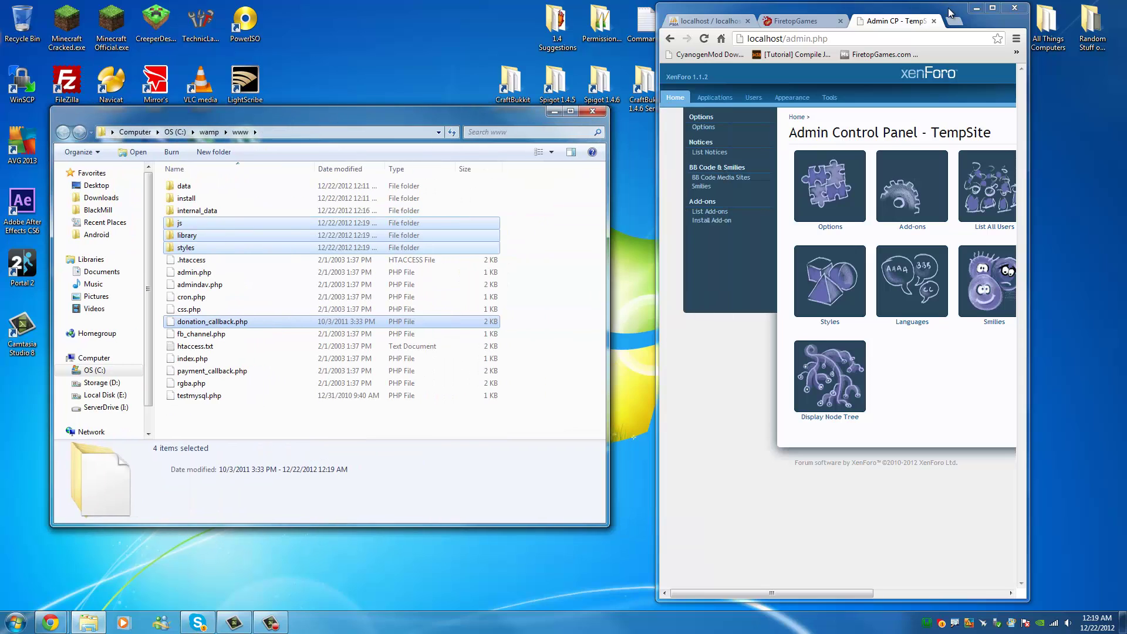
{"action": "left_click_drag", "start_coordinate": [951, 12], "coordinate": [1125, 17]}
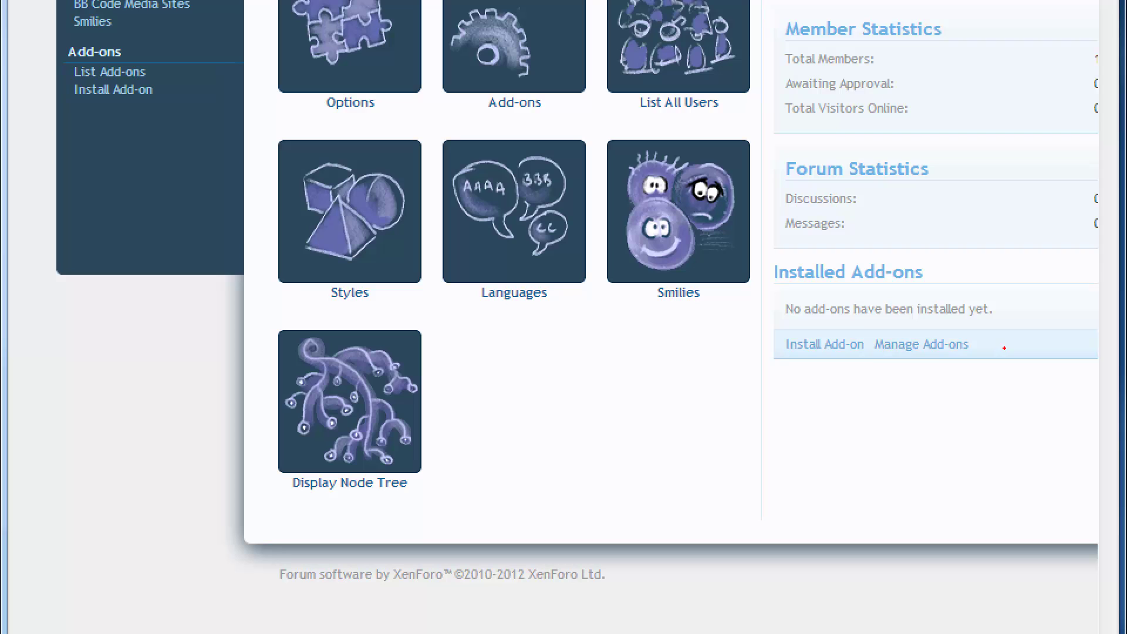
On Install Add-on, browse the file picker to C:\wamp\www\library\EWRporta.
{"action": "mouse_move", "coordinate": [854, 322]}
{"action": "left_mouse_down"}
{"action": "mouse_move", "coordinate": [769, 379]}
{"action": "mouse_move", "coordinate": [828, 320]}
{"action": "left_mouse_up"}
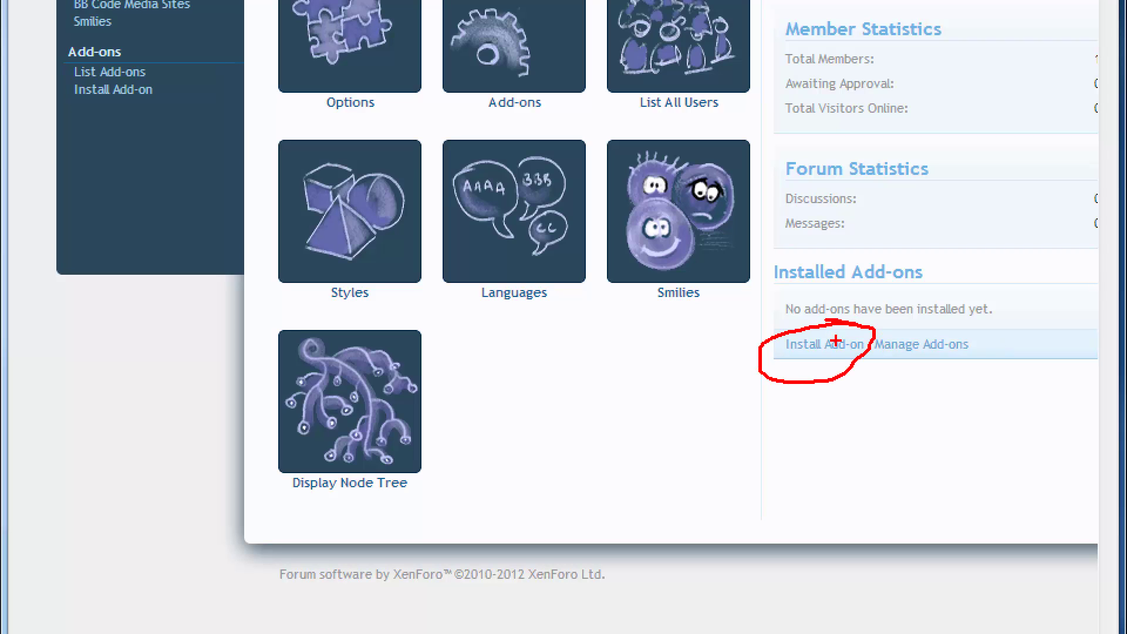
{"action": "key", "text": "Escape"}
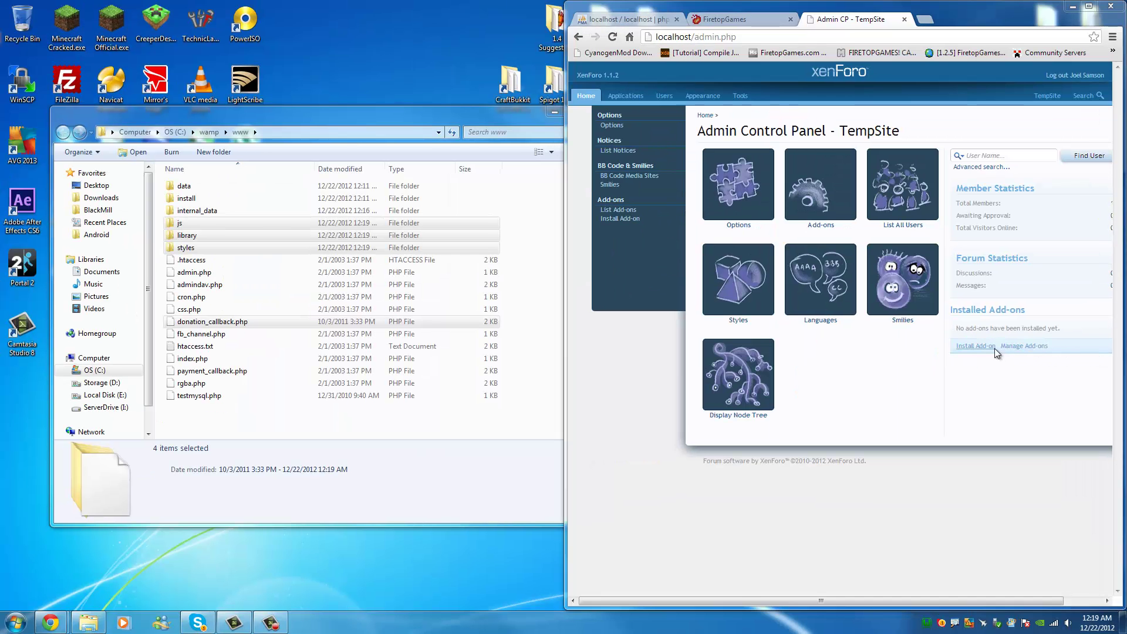
{"action": "left_click", "coordinate": [993, 346]}
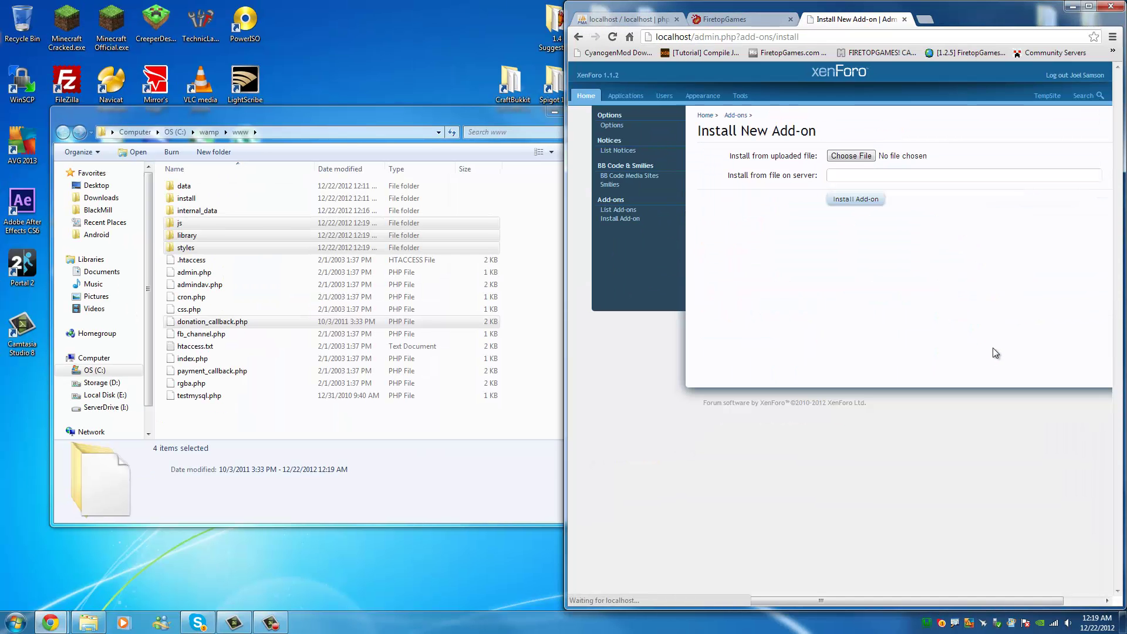
{"action": "left_click", "coordinate": [854, 156]}
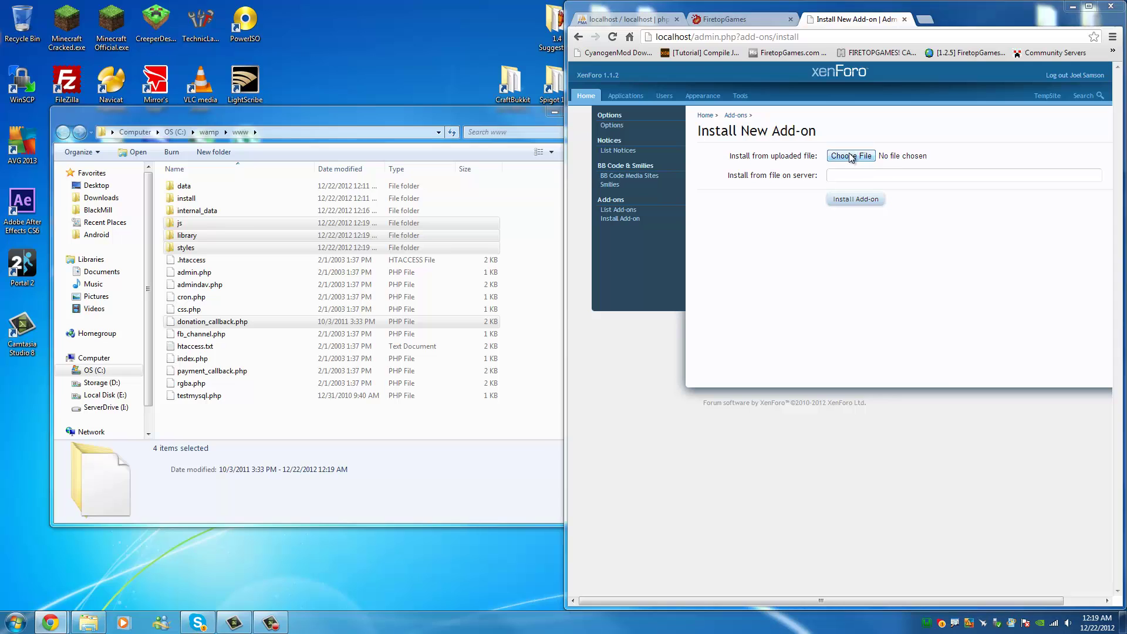
{"action": "double_click", "coordinate": [192, 236]}
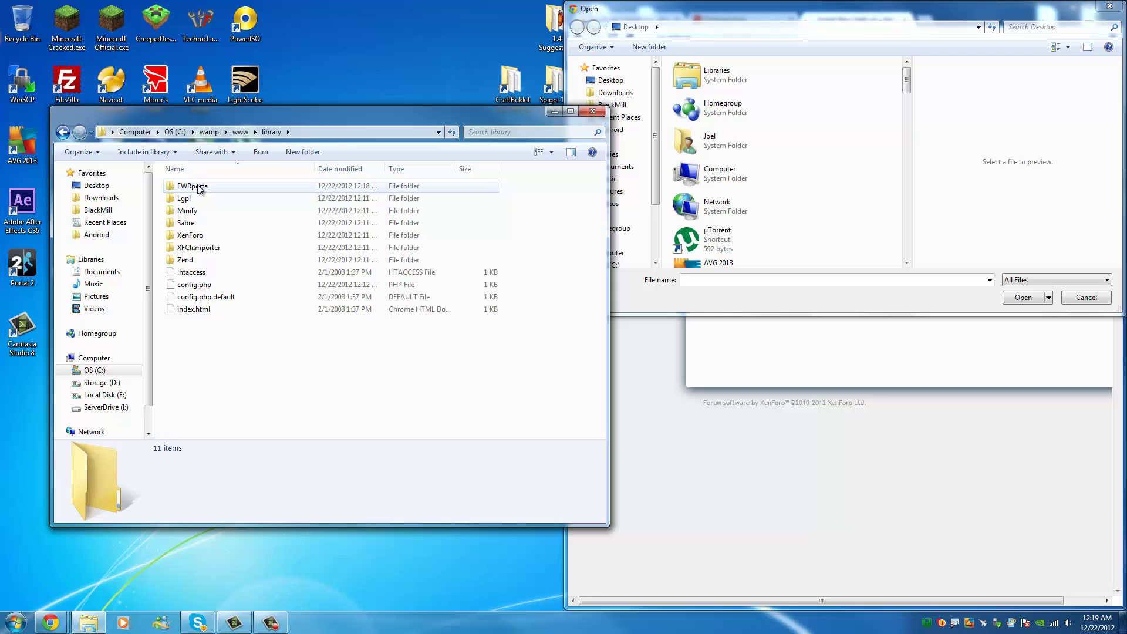
{"action": "double_click", "coordinate": [197, 186]}
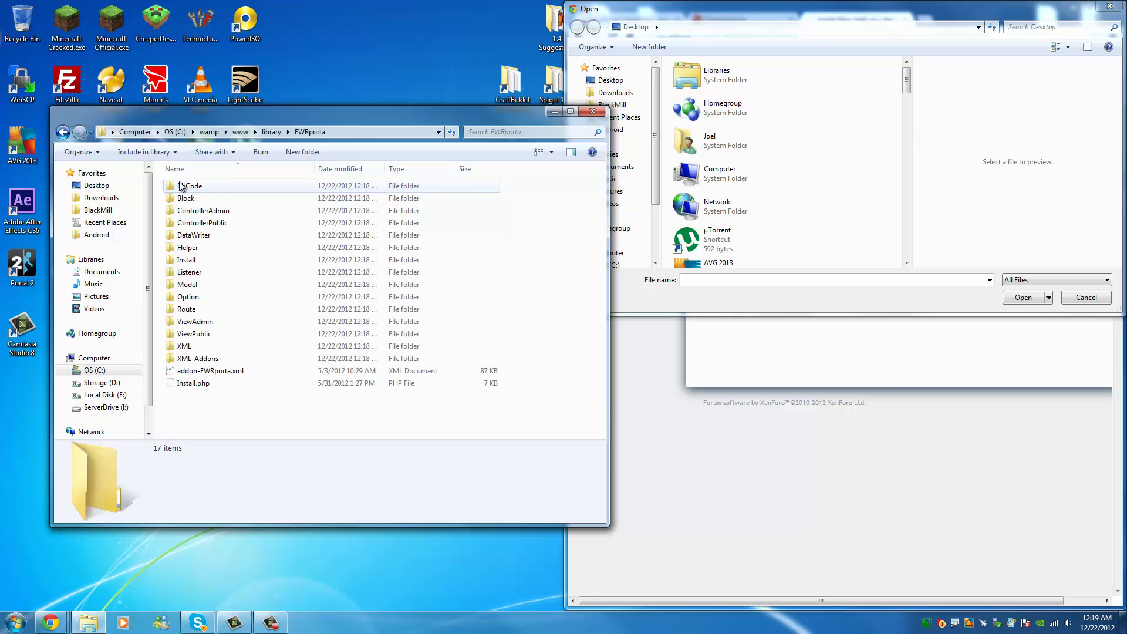
{"action": "left_click", "coordinate": [383, 133]}
{"action": "key", "text": "ctrl+c"}
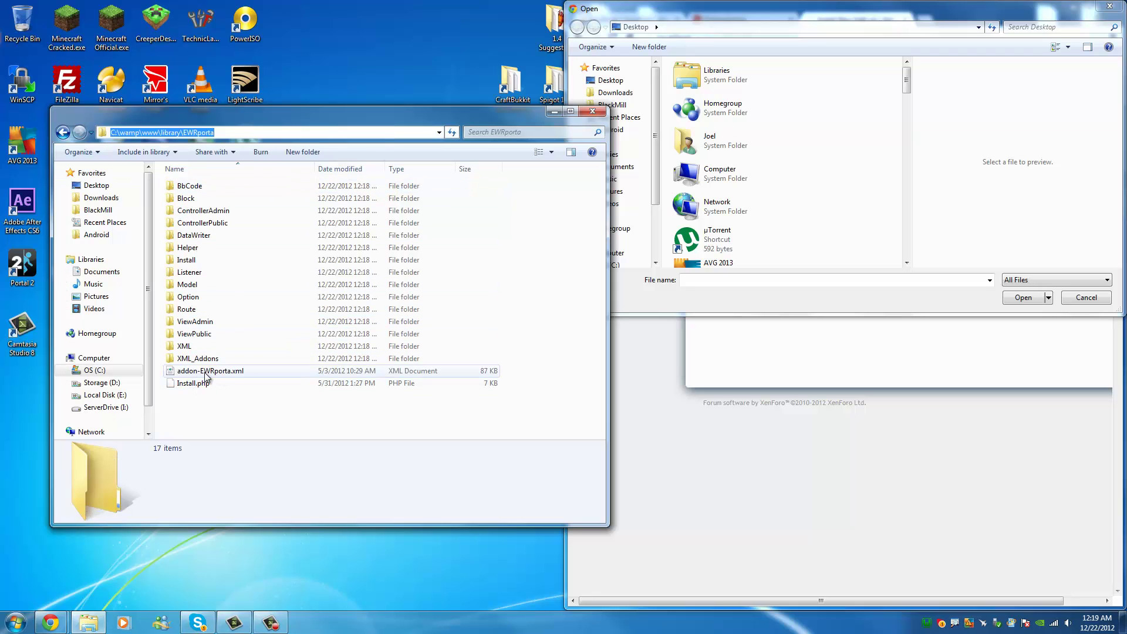
{"action": "left_click", "coordinate": [762, 27]}
{"action": "key", "text": "ctrl+v"}
{"action": "key", "text": "Return"}
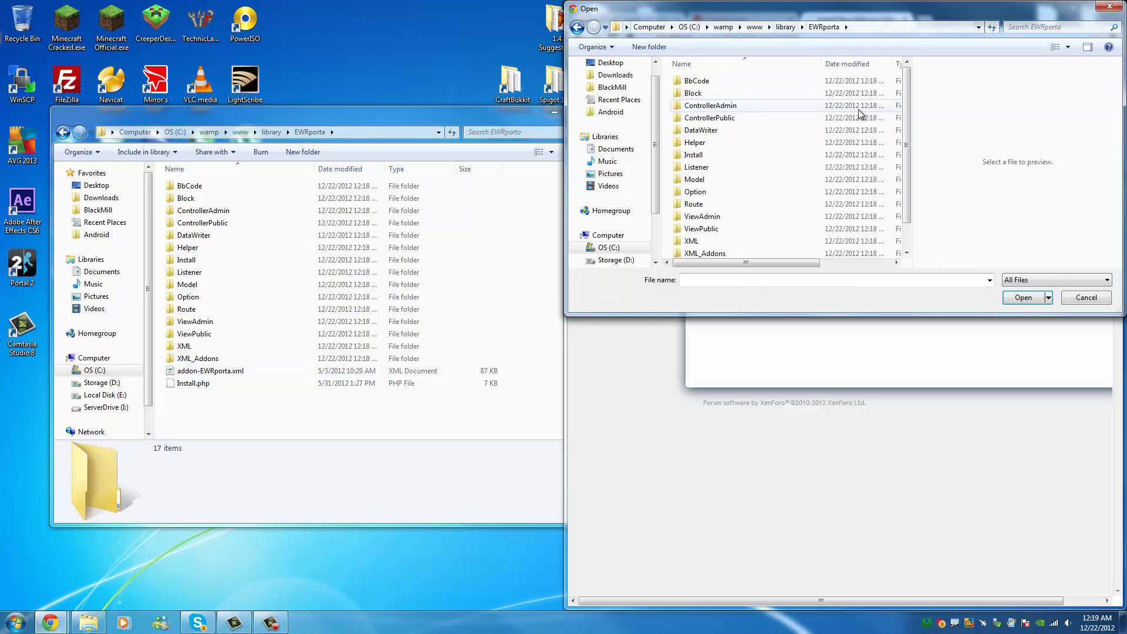
Choose addon-EWRporta.xml as the add-on file and submit the installation.
{"action": "scroll", "coordinate": [907, 130], "scroll_direction": "down", "scroll_amount": 1}
{"action": "left_click", "coordinate": [699, 241]}
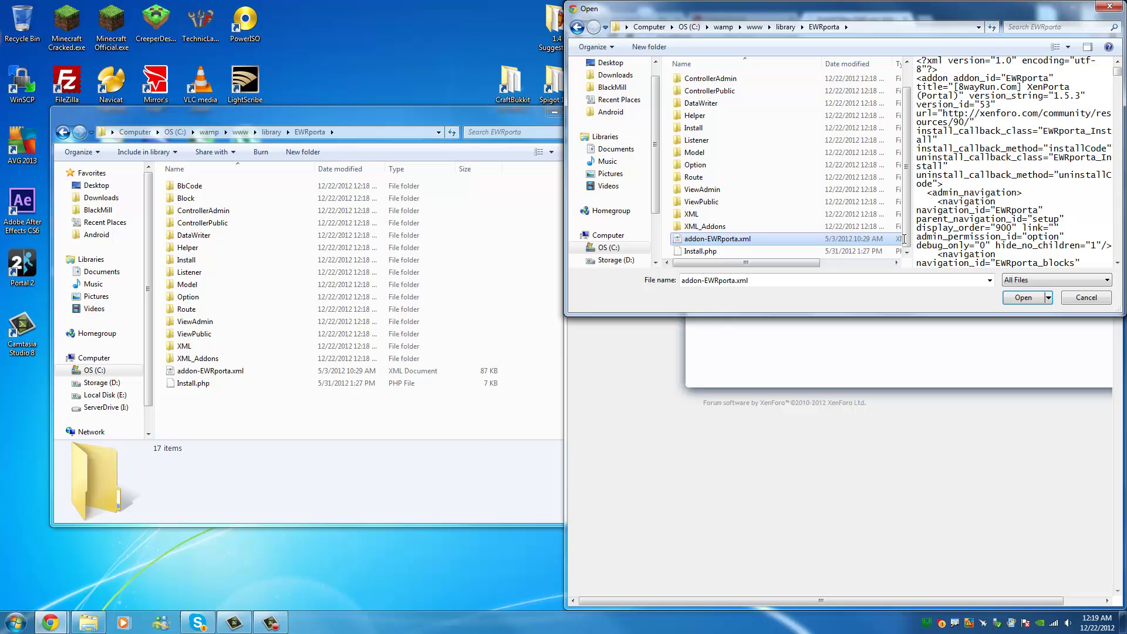
{"action": "left_click", "coordinate": [1023, 298]}
{"action": "left_click", "coordinate": [493, 121]}
{"action": "left_click", "coordinate": [593, 111]}
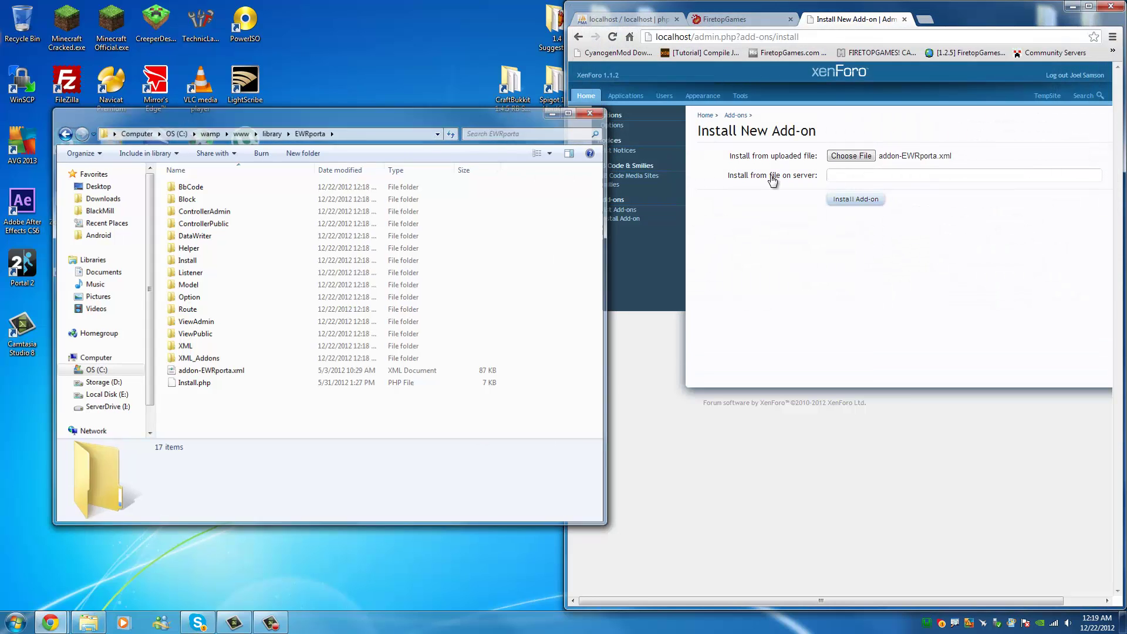
{"action": "left_click", "coordinate": [875, 200]}
Maximize the Chrome window to fill the screen while the add-on installs.
{"action": "left_click_drag", "start_coordinate": [979, 3], "coordinate": [658, 1]}
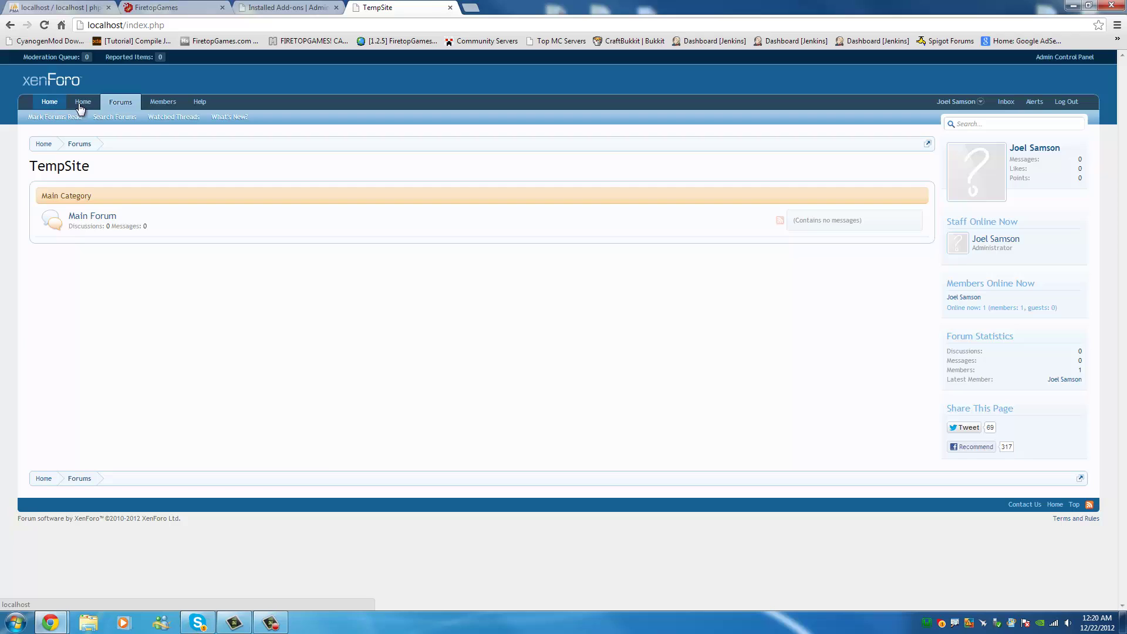
Preview the new XenPorta portal home page on TempSite, then close that front-end tab.
{"action": "left_click", "coordinate": [37, 109]}
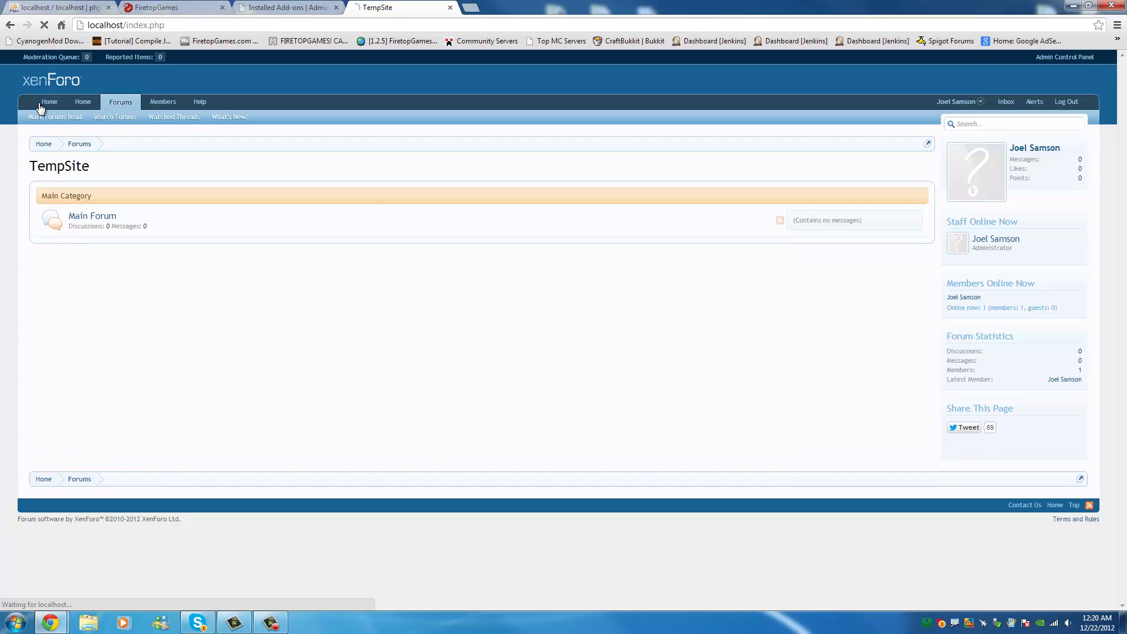
{"action": "left_click", "coordinate": [84, 107]}
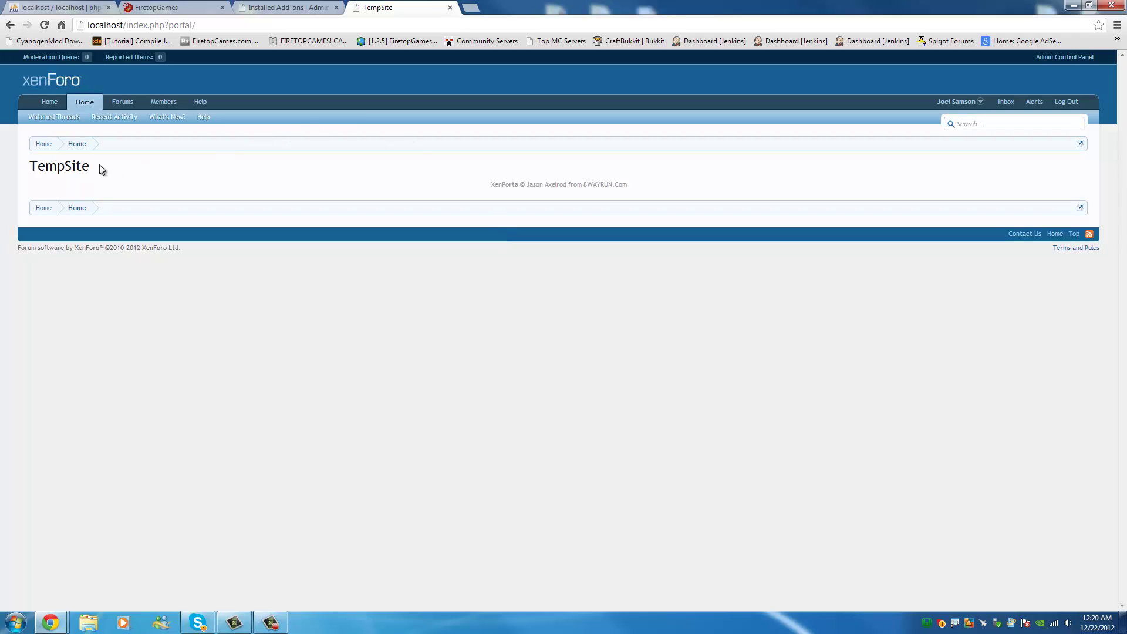
{"action": "left_click_drag", "start_coordinate": [100, 170], "coordinate": [28, 169]}
{"action": "left_click", "coordinate": [355, 190]}
{"action": "left_click", "coordinate": [450, 8]}
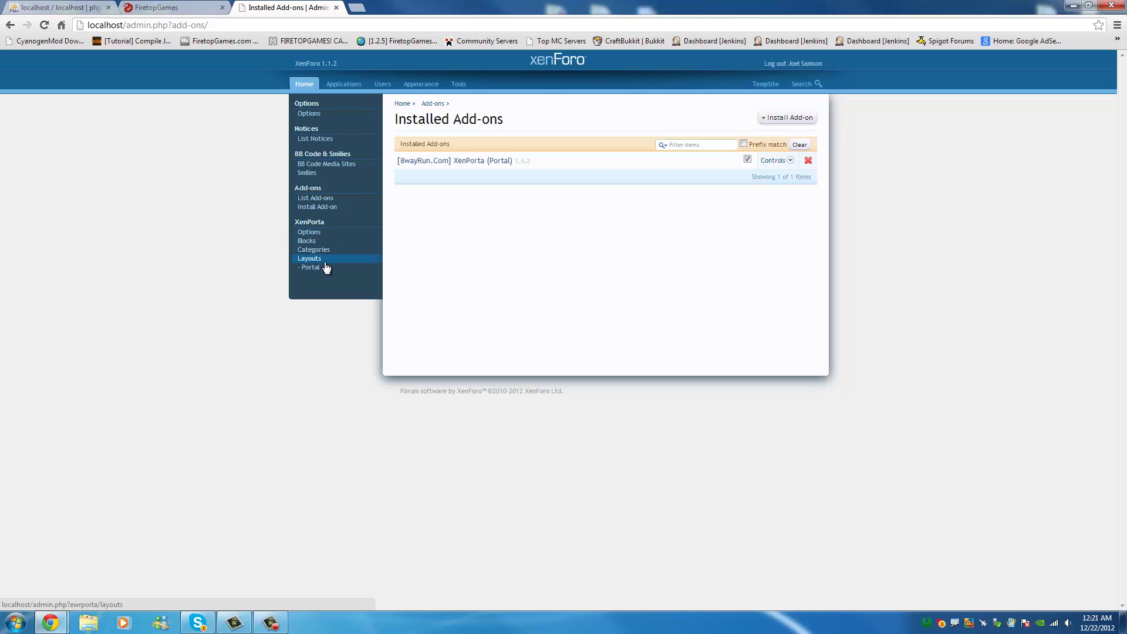
Look through the board Options and XenPorta Options, then go to XenPorta's Blocks list.
{"action": "left_click", "coordinate": [313, 118]}
{"action": "scroll", "coordinate": [573, 199], "scroll_direction": "down", "scroll_amount": 5}
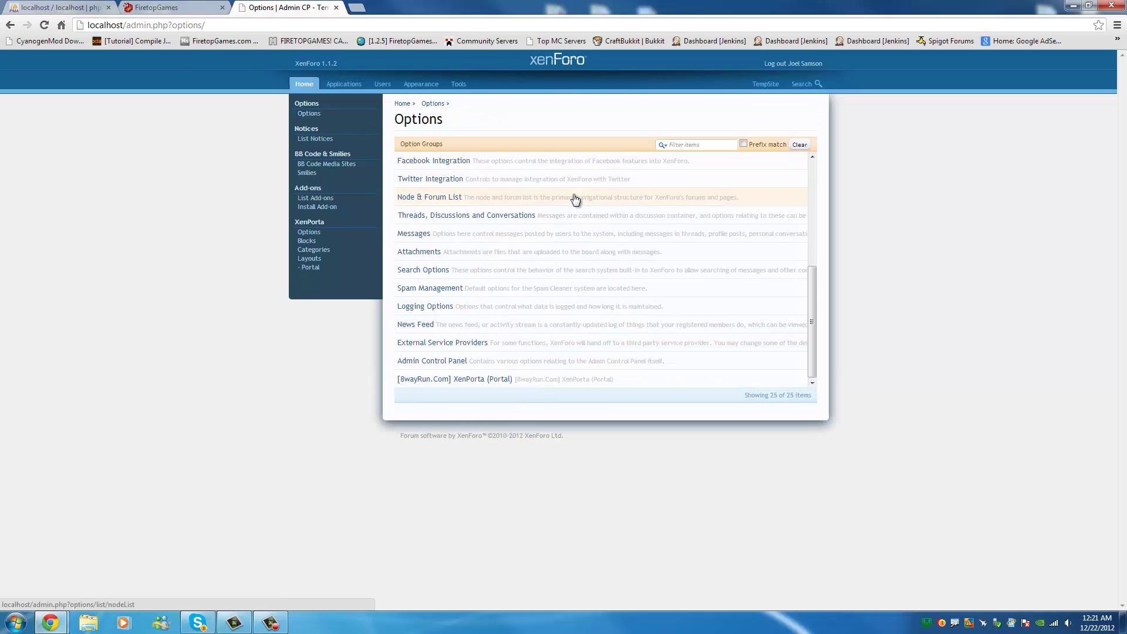
{"action": "scroll", "coordinate": [575, 200], "scroll_direction": "up", "scroll_amount": 5}
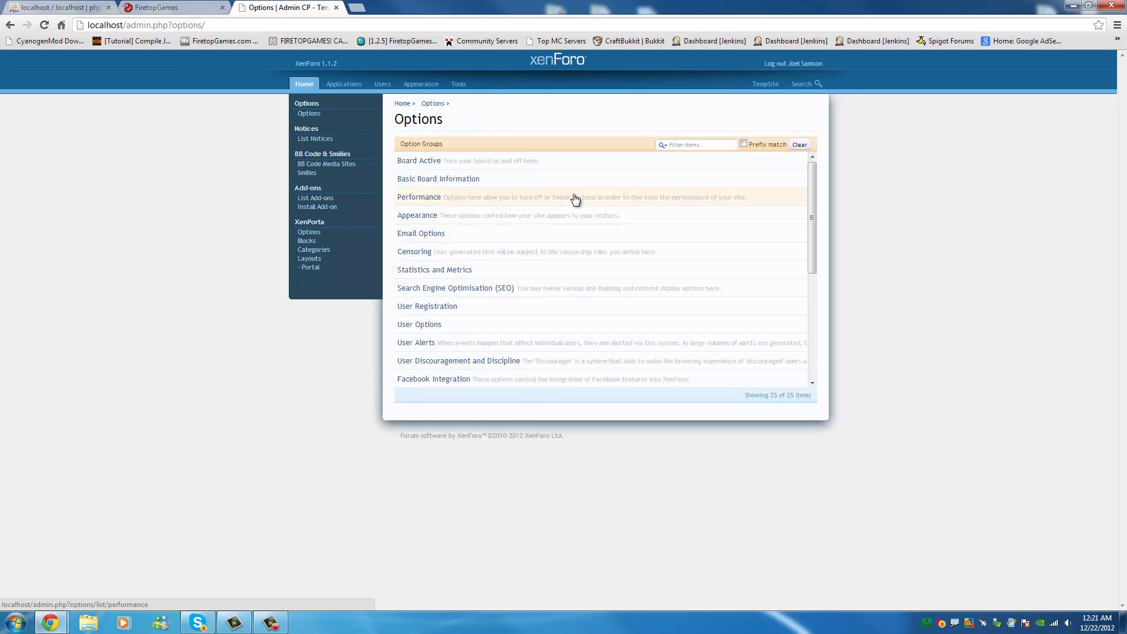
{"action": "left_click", "coordinate": [317, 235]}
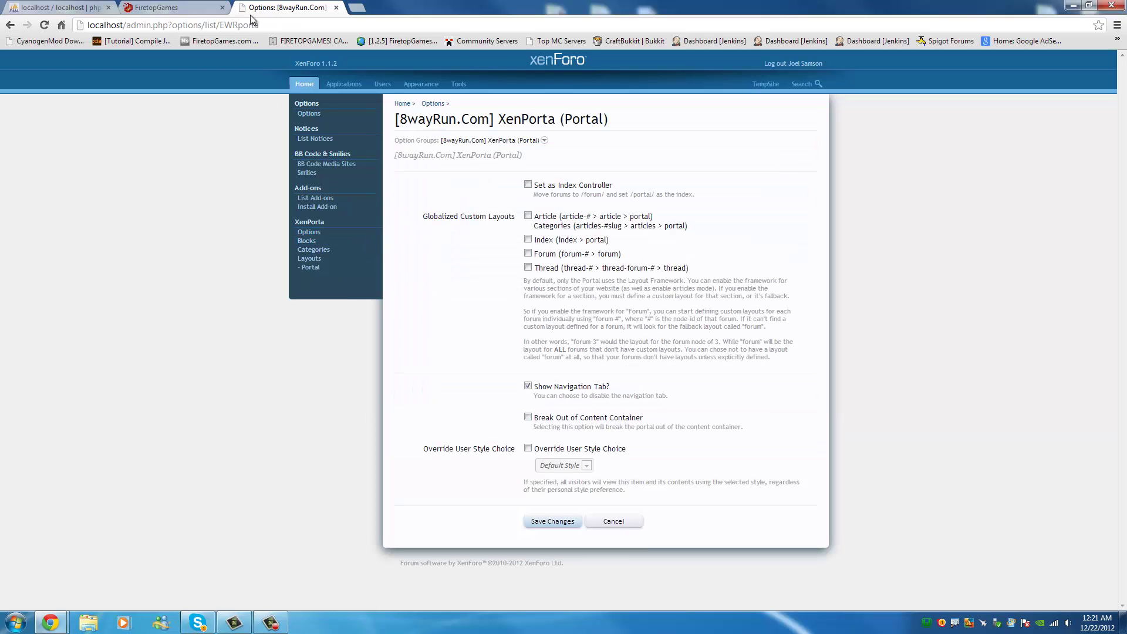
{"action": "left_click", "coordinate": [325, 240]}
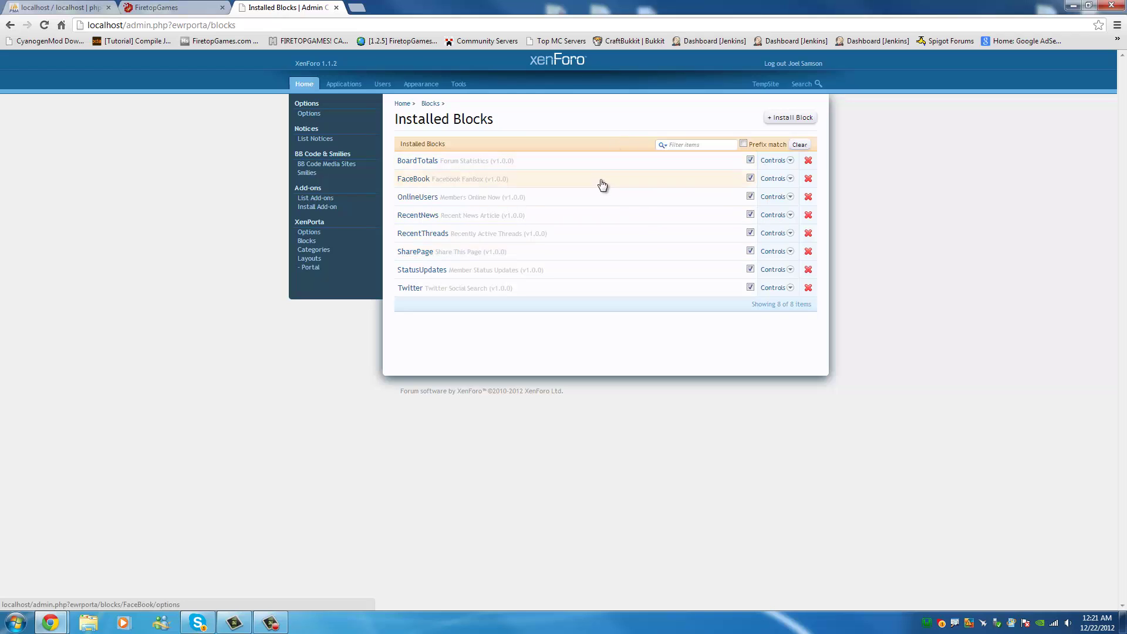
Put RecentNews in the Portal layout's Mid-Right slot, save, and view the portal in a new tab.
{"action": "left_click", "coordinate": [322, 270]}
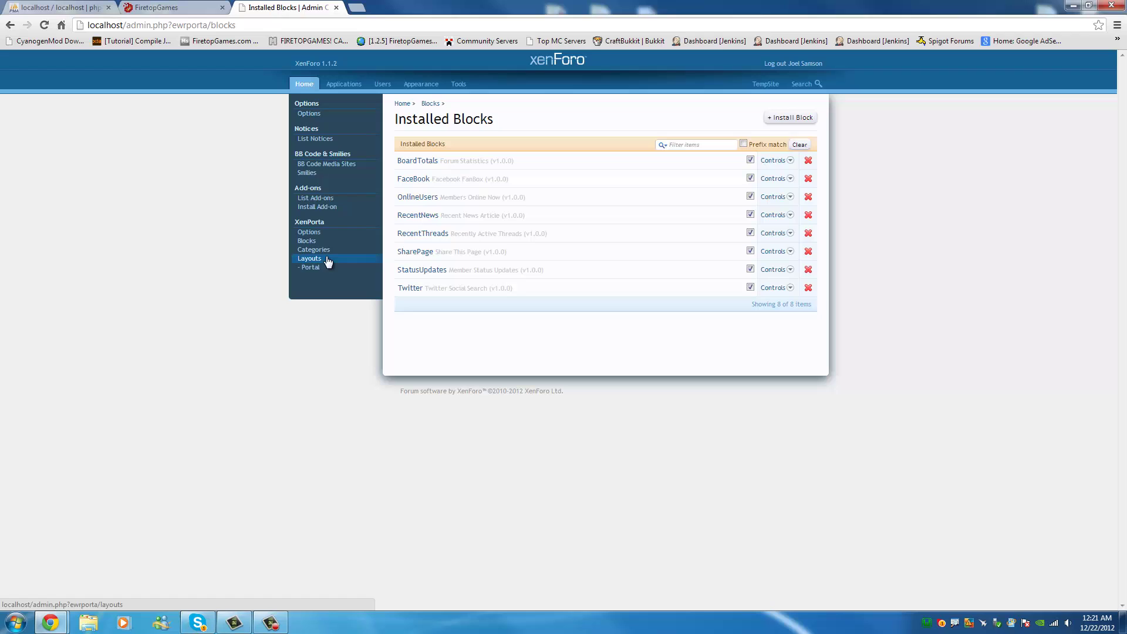
{"action": "left_click", "coordinate": [317, 260]}
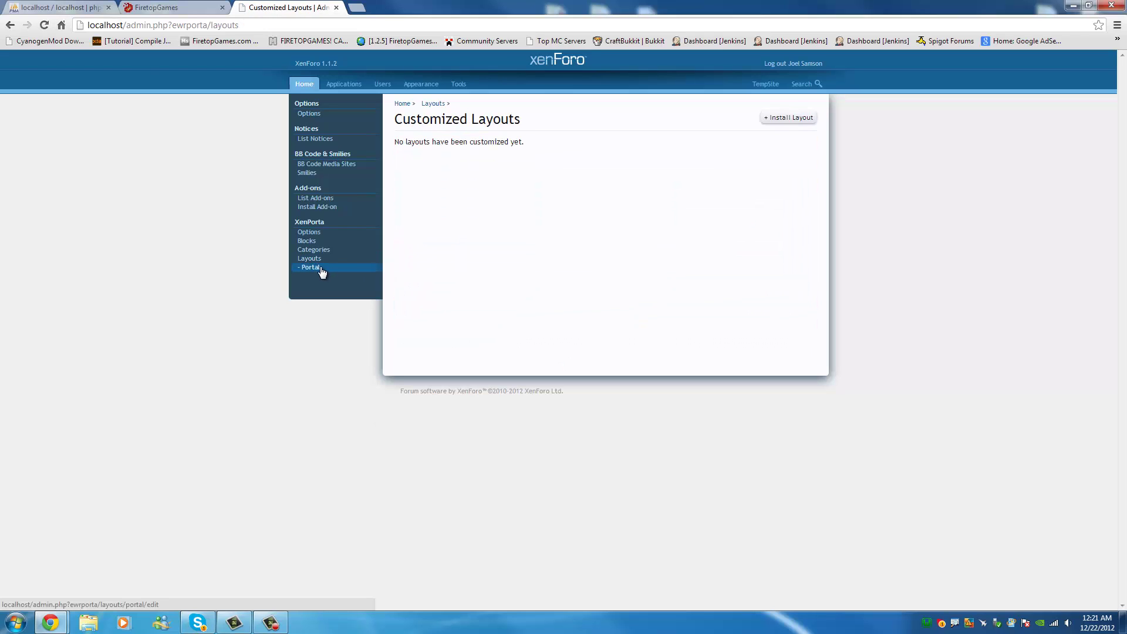
{"action": "left_click", "coordinate": [320, 268]}
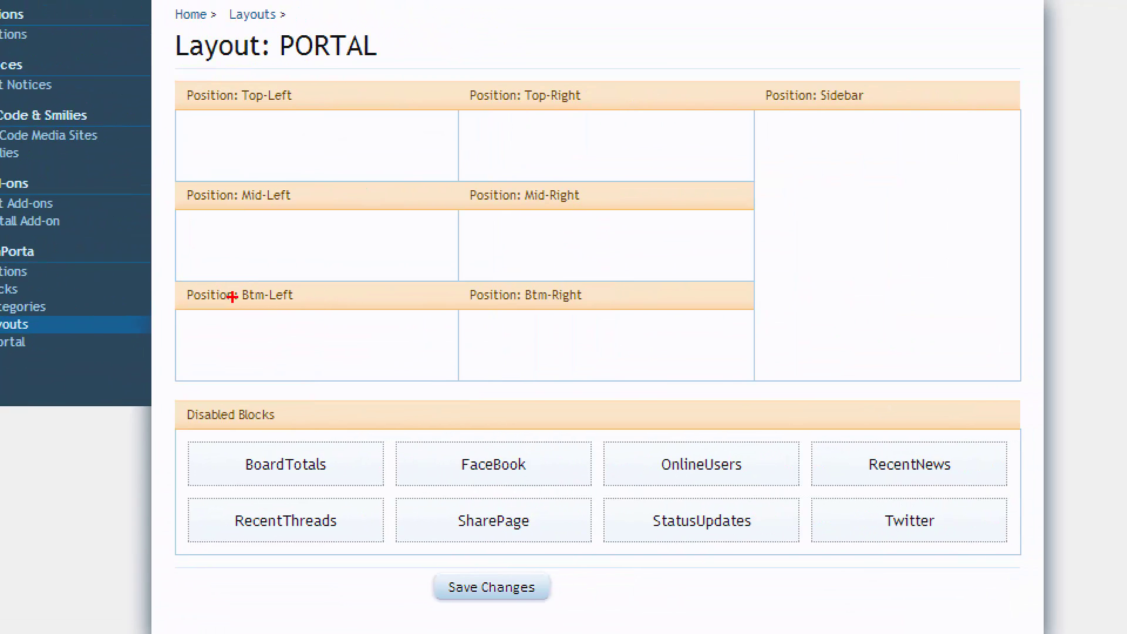
{"action": "mouse_move", "coordinate": [669, 464]}
{"action": "left_mouse_down"}
{"action": "mouse_move", "coordinate": [600, 441]}
{"action": "mouse_move", "coordinate": [253, 533]}
{"action": "mouse_move", "coordinate": [1124, 531]}
{"action": "mouse_move", "coordinate": [599, 435]}
{"action": "left_mouse_up"}
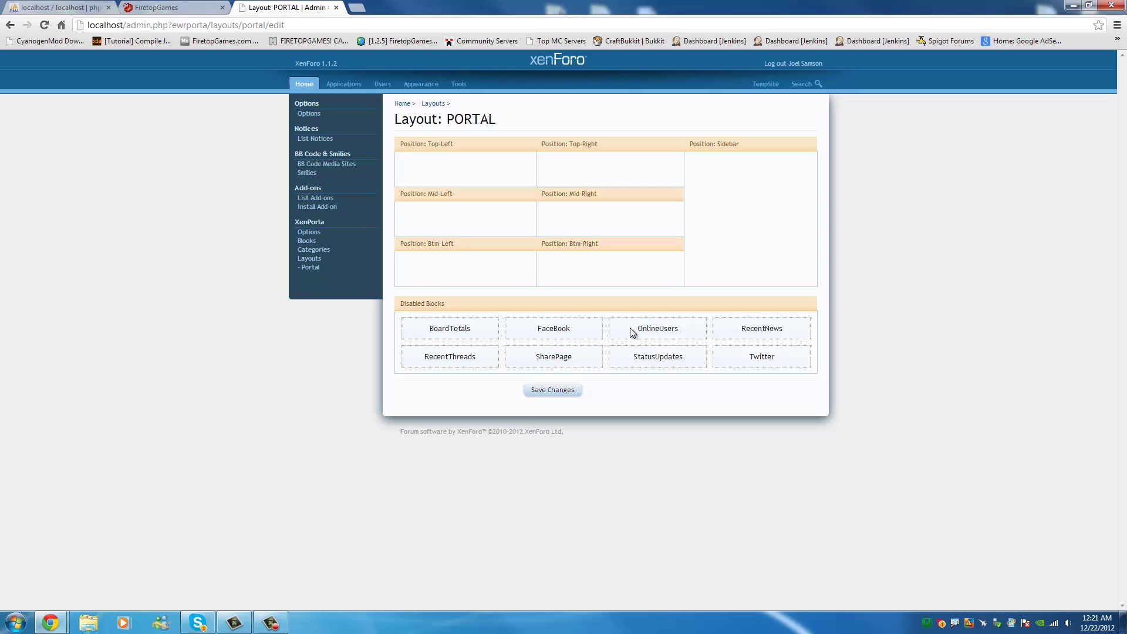
{"action": "left_click_drag", "start_coordinate": [782, 333], "coordinate": [619, 215]}
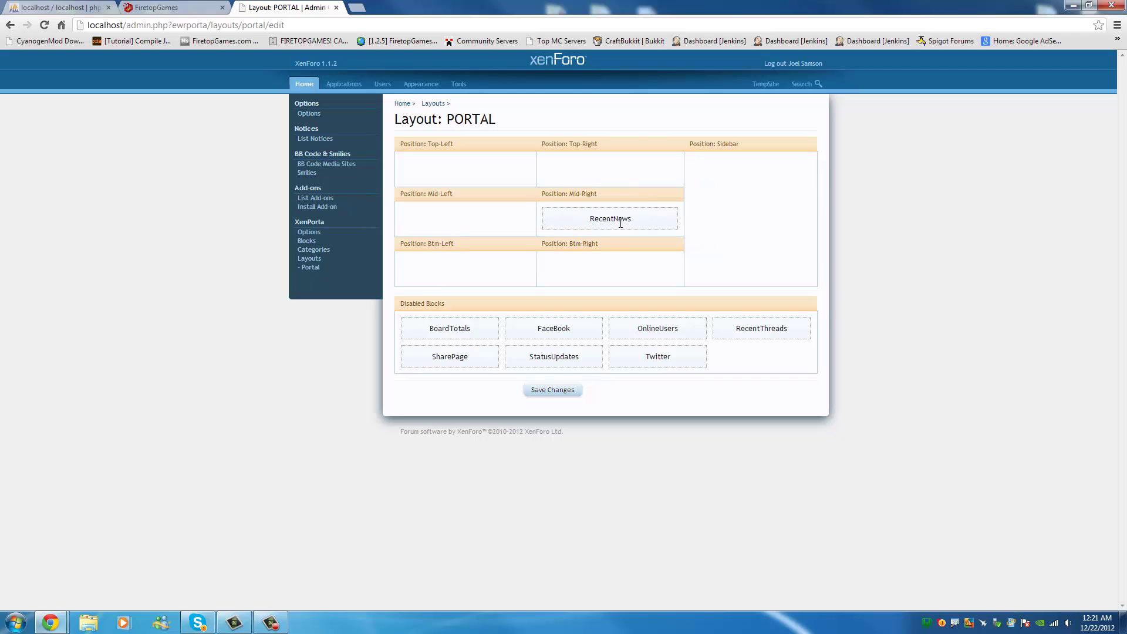
{"action": "left_click_drag", "start_coordinate": [545, 194], "coordinate": [585, 195]}
{"action": "left_click", "coordinate": [543, 390]}
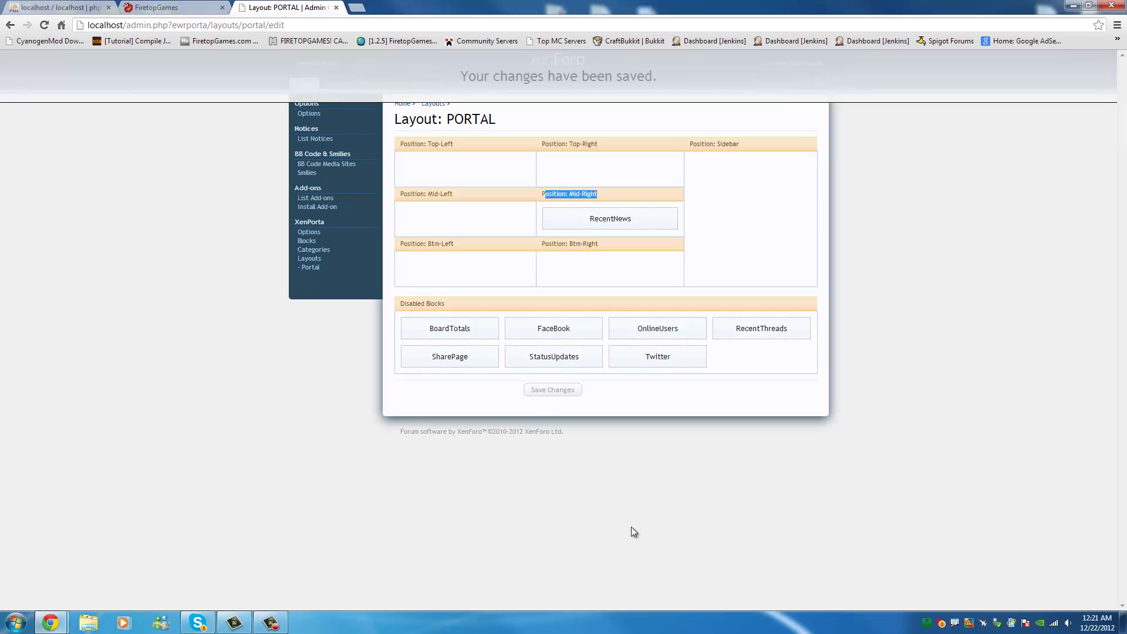
{"action": "left_click", "coordinate": [352, 8]}
{"action": "type", "text": "localhost"}
{"action": "key", "text": "Return"}
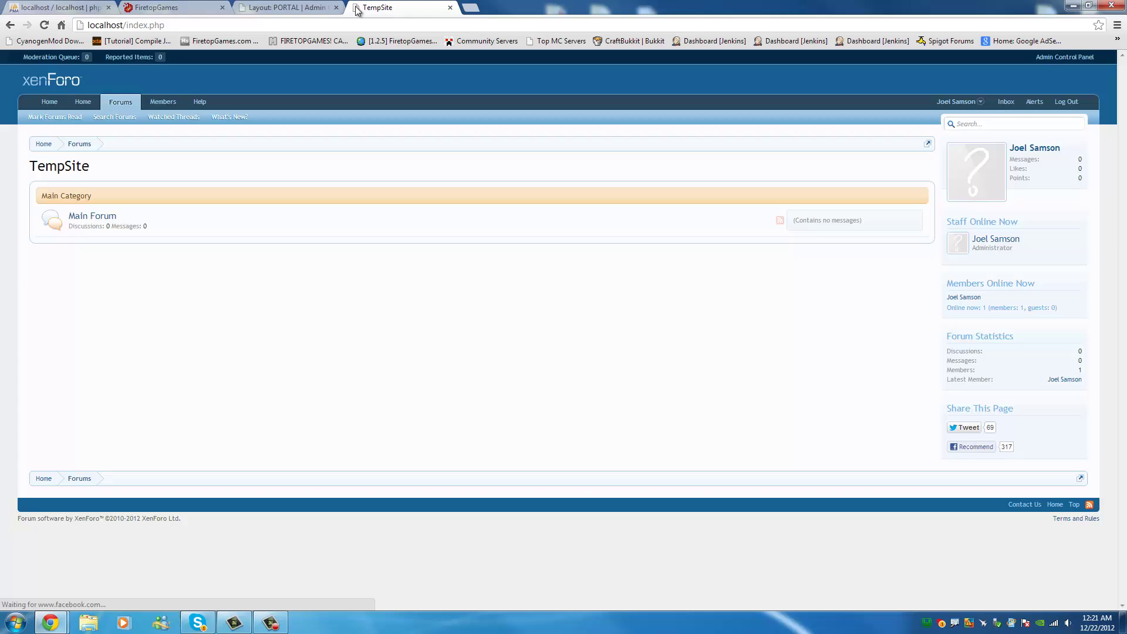
{"action": "left_click", "coordinate": [82, 104]}
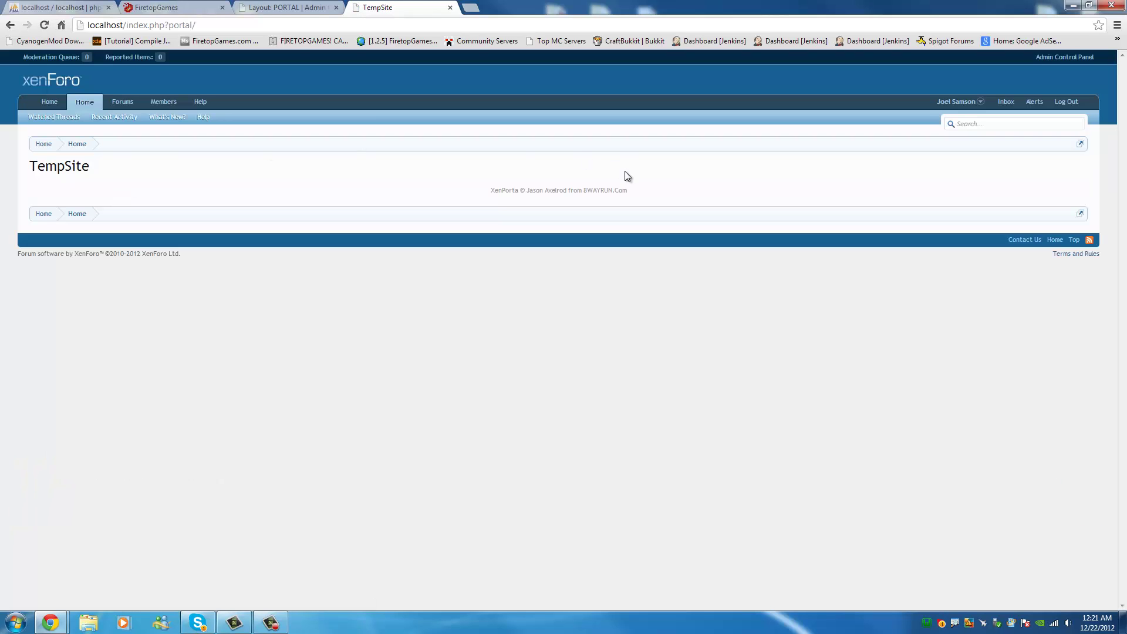
Replace RecentNews with SharePage in Mid-Right, save, and reload the portal to see it.
{"action": "left_click", "coordinate": [288, 7]}
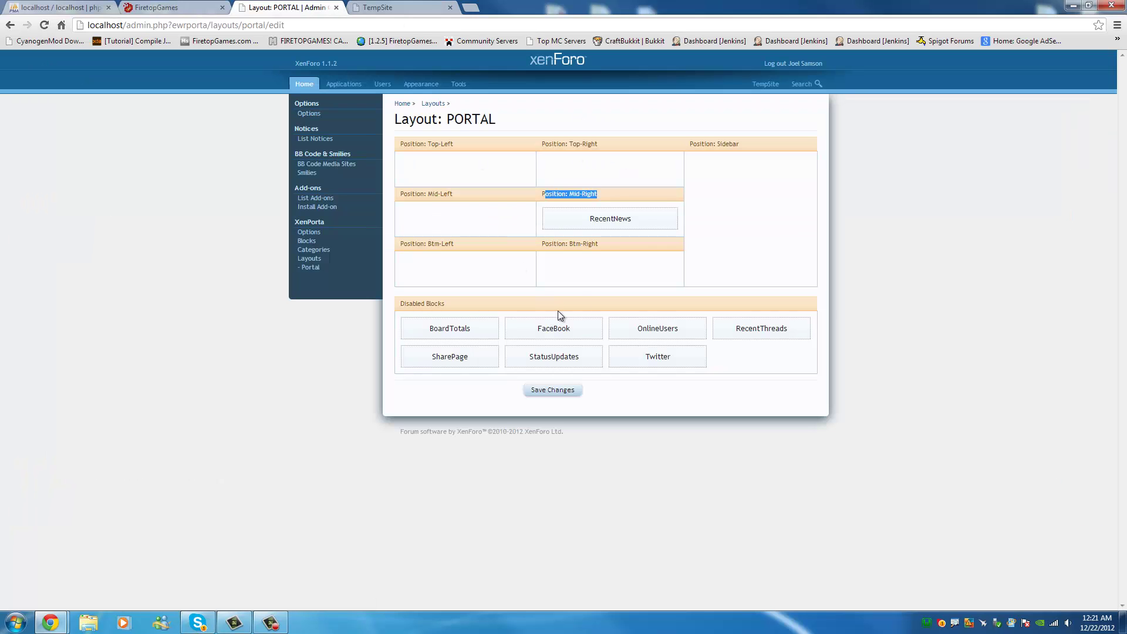
{"action": "left_click_drag", "start_coordinate": [610, 223], "coordinate": [793, 358]}
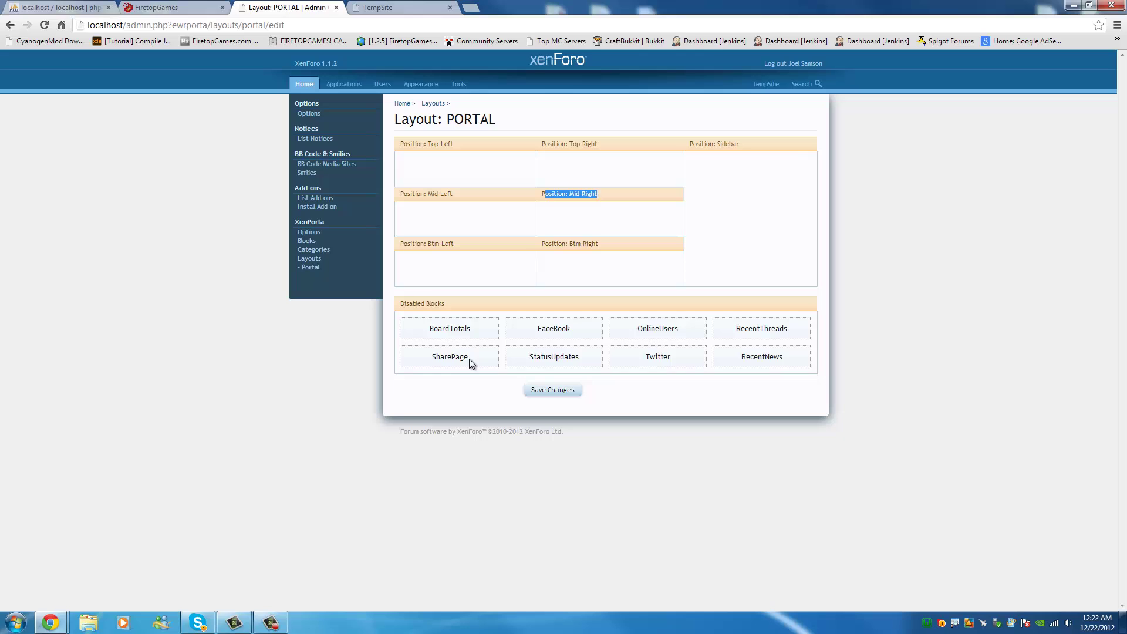
{"action": "left_click_drag", "start_coordinate": [469, 358], "coordinate": [589, 245]}
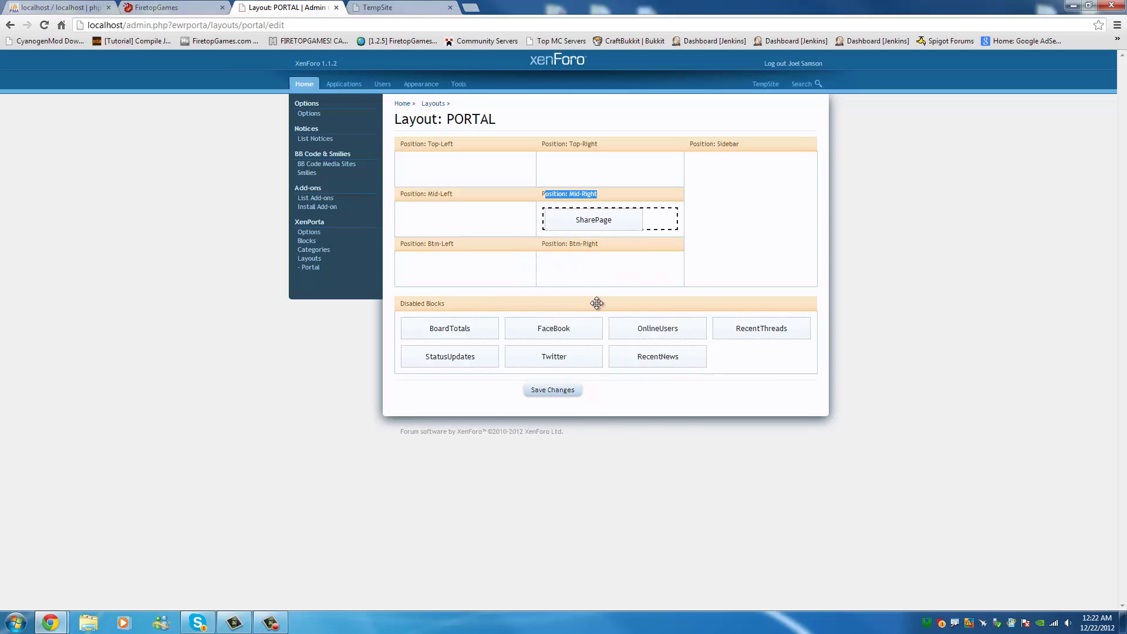
{"action": "left_click", "coordinate": [565, 392]}
{"action": "left_click", "coordinate": [380, 7]}
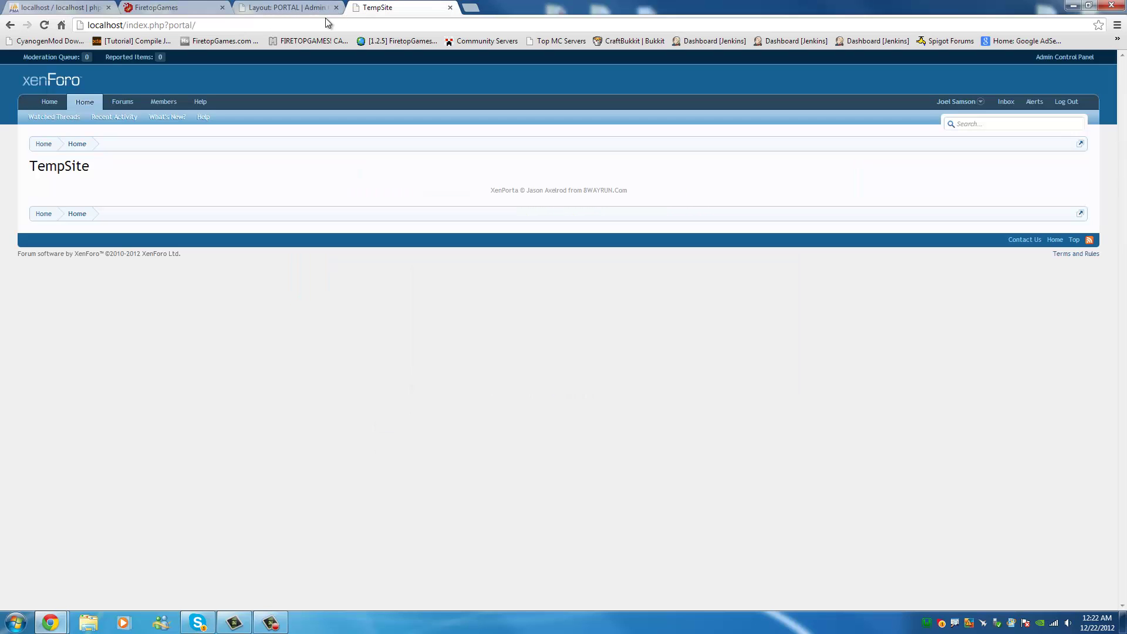
{"action": "key", "text": "F5"}
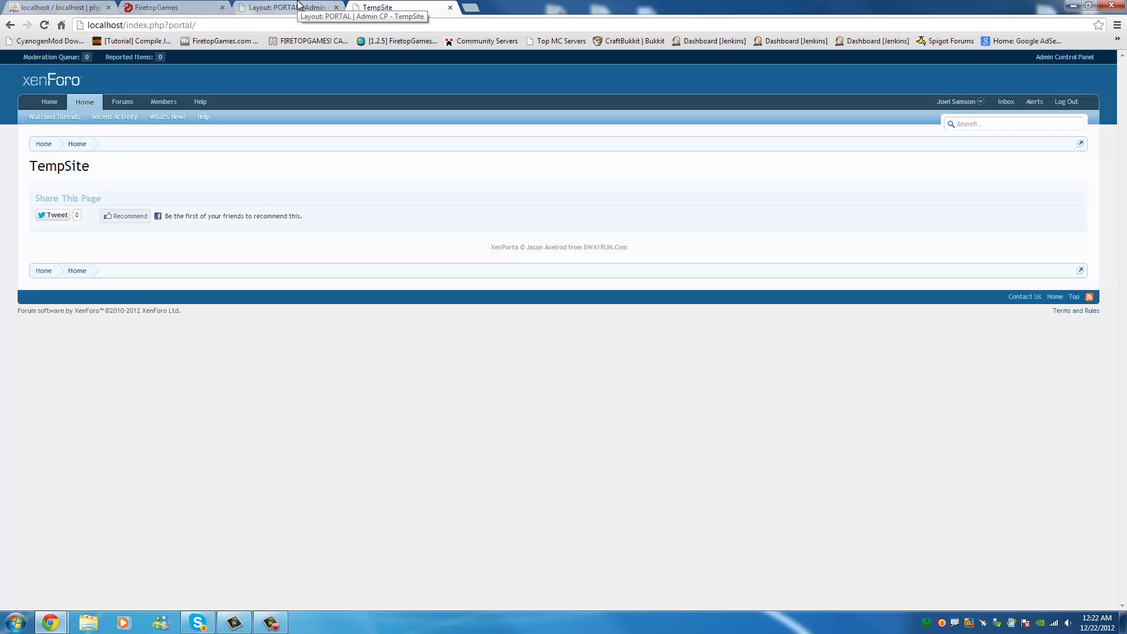
Put BoardTotals in Mid-Right, and OnlineUsers, StatusUpdates, RecentThreads, RecentNews, Twitter and FaceBook in the Sidebar, then save.
{"action": "left_click", "coordinate": [300, 6]}
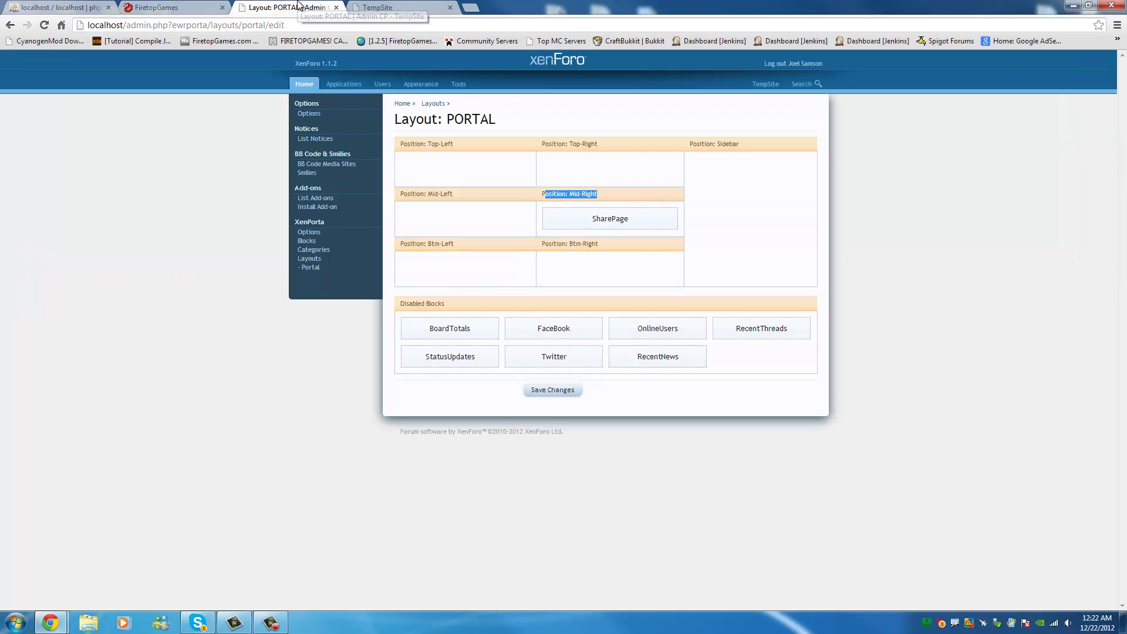
{"action": "left_click_drag", "start_coordinate": [668, 268], "coordinate": [758, 356]}
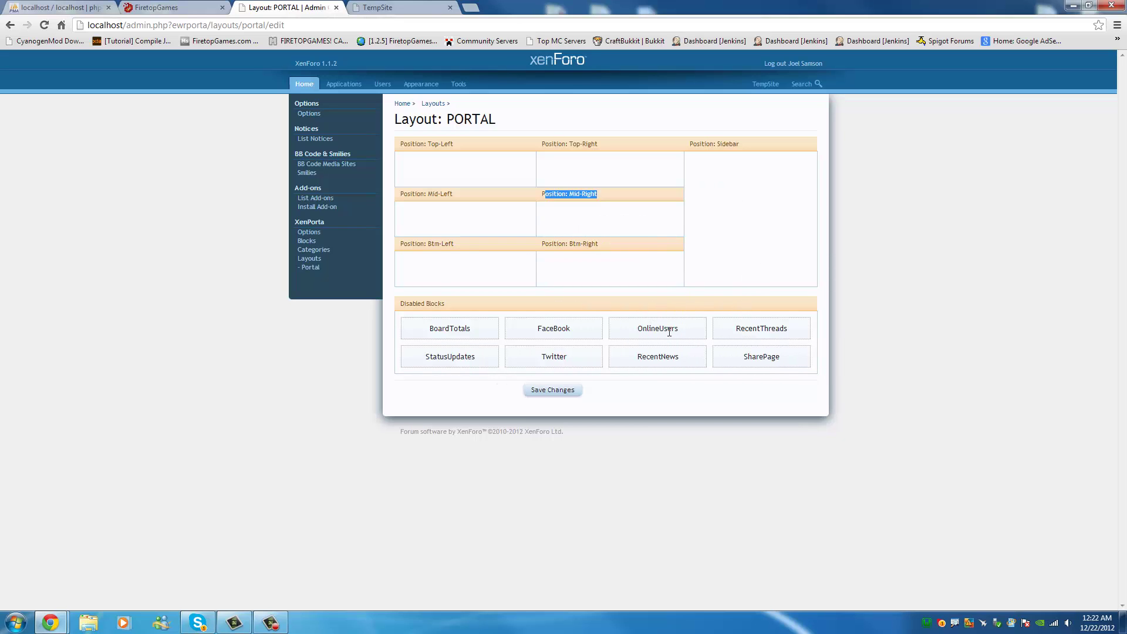
{"action": "left_click_drag", "start_coordinate": [669, 332], "coordinate": [751, 176]}
{"action": "left_click_drag", "start_coordinate": [742, 324], "coordinate": [746, 202]}
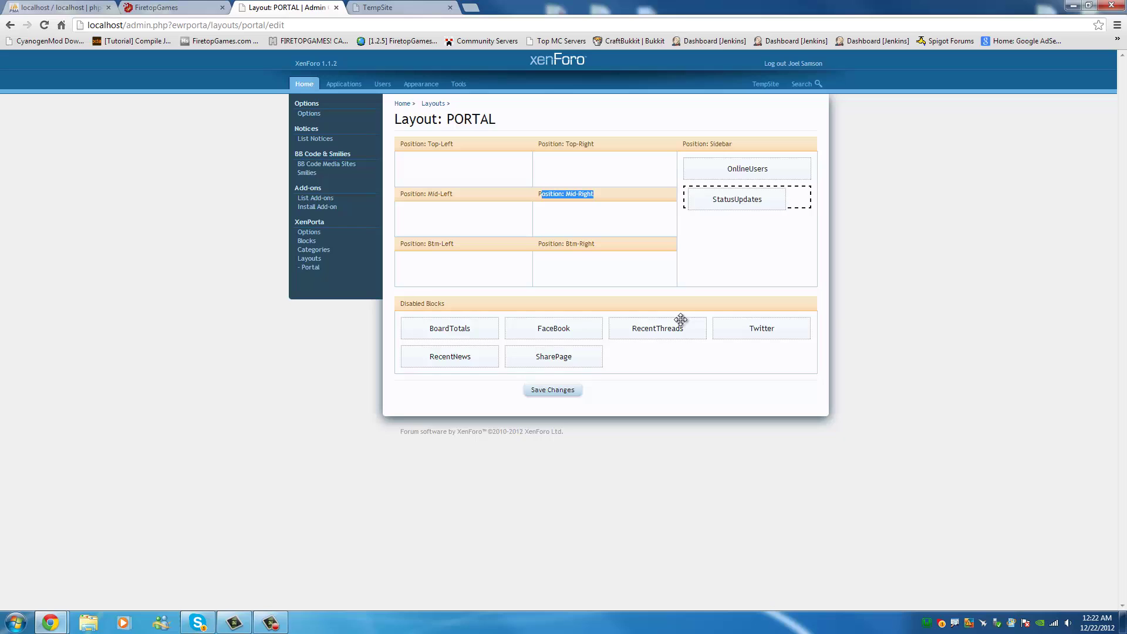
{"action": "left_click_drag", "start_coordinate": [681, 319], "coordinate": [754, 229]}
{"action": "left_click_drag", "start_coordinate": [760, 327], "coordinate": [714, 258]}
{"action": "left_click_drag", "start_coordinate": [598, 329], "coordinate": [723, 283]}
{"action": "left_click_drag", "start_coordinate": [572, 364], "coordinate": [745, 277]}
{"action": "left_click_drag", "start_coordinate": [461, 390], "coordinate": [593, 222]}
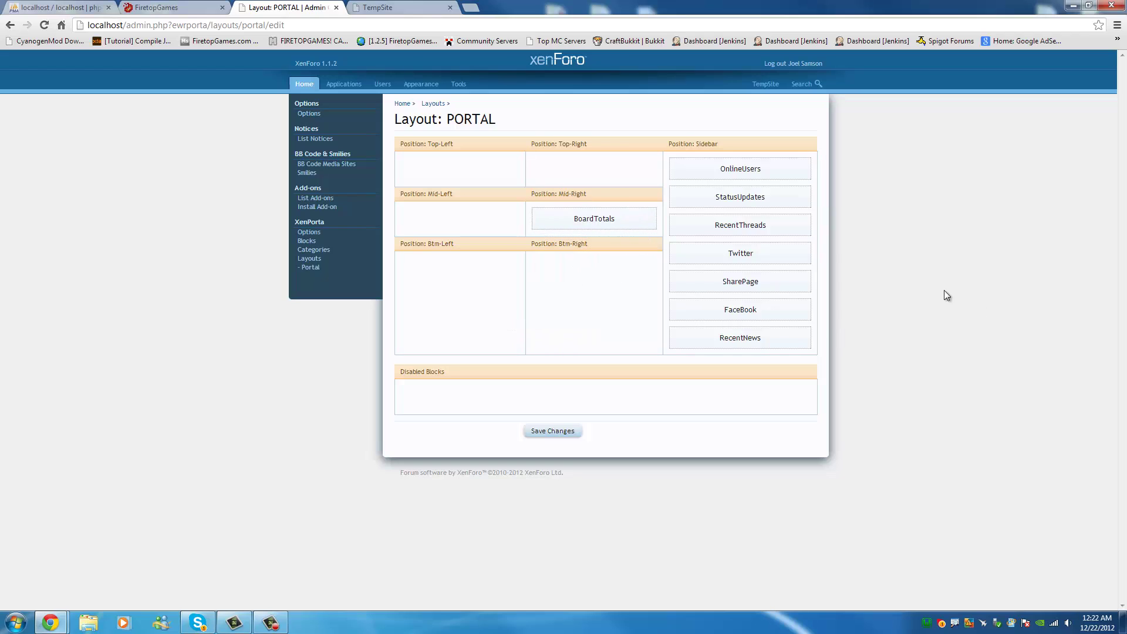
{"action": "left_click", "coordinate": [551, 431]}
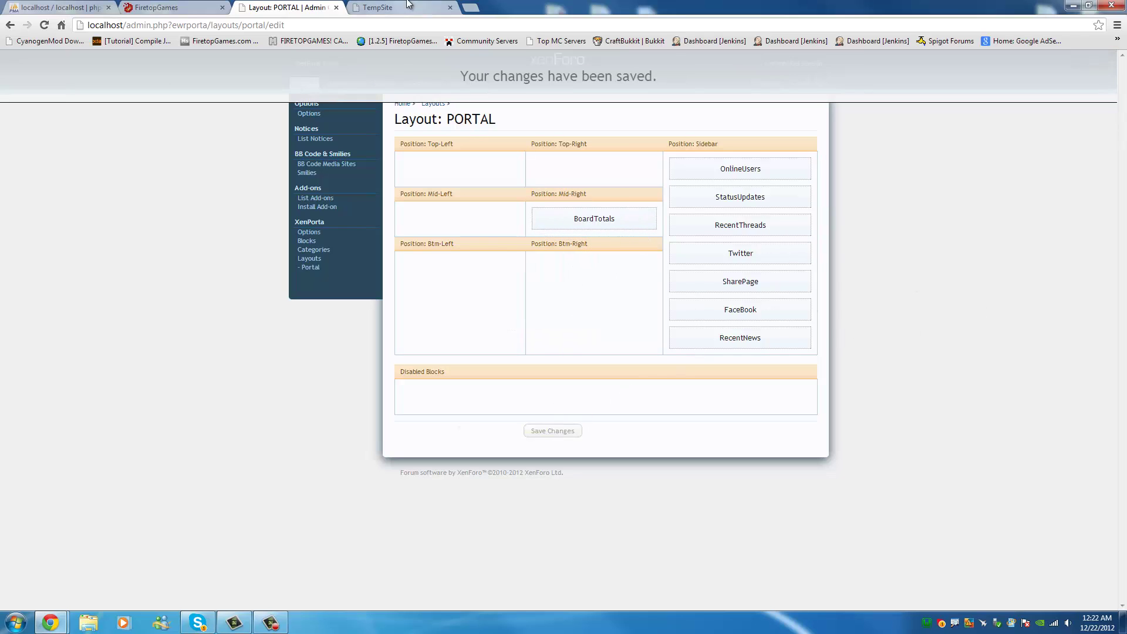
Reload the TempSite portal to review the new layout, then close that tab.
{"action": "left_click", "coordinate": [386, 8]}
{"action": "left_click", "coordinate": [371, 23]}
{"action": "key", "text": "Return"}
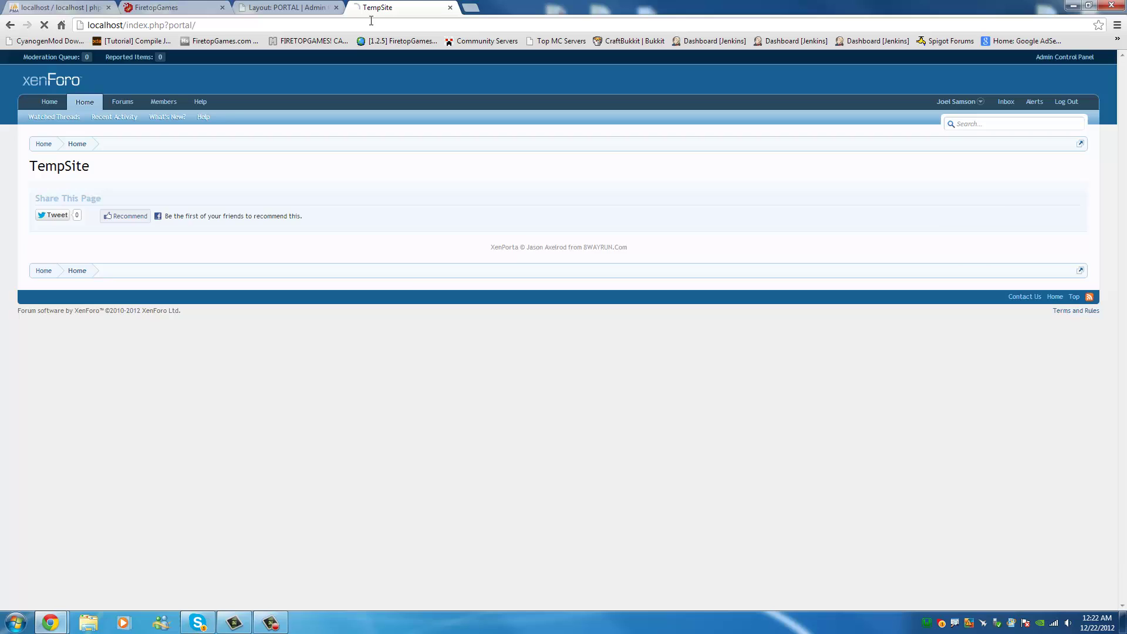
{"action": "scroll", "coordinate": [956, 252], "scroll_direction": "down", "scroll_amount": 2}
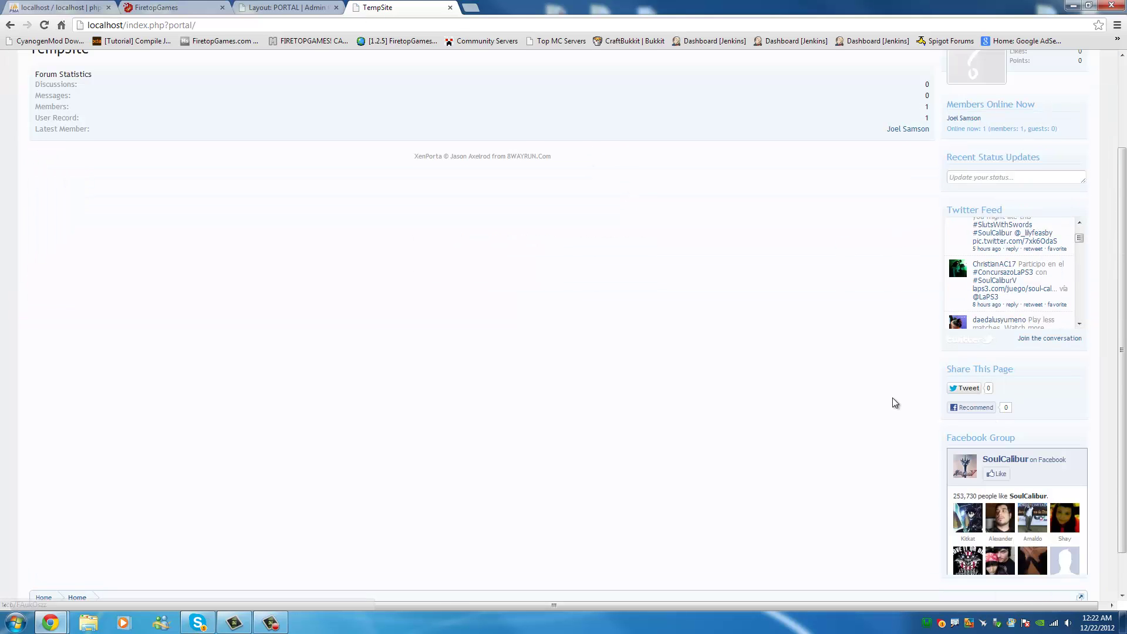
{"action": "scroll", "coordinate": [881, 397], "scroll_direction": "down", "scroll_amount": 1}
{"action": "scroll", "coordinate": [869, 397], "scroll_direction": "up", "scroll_amount": 3}
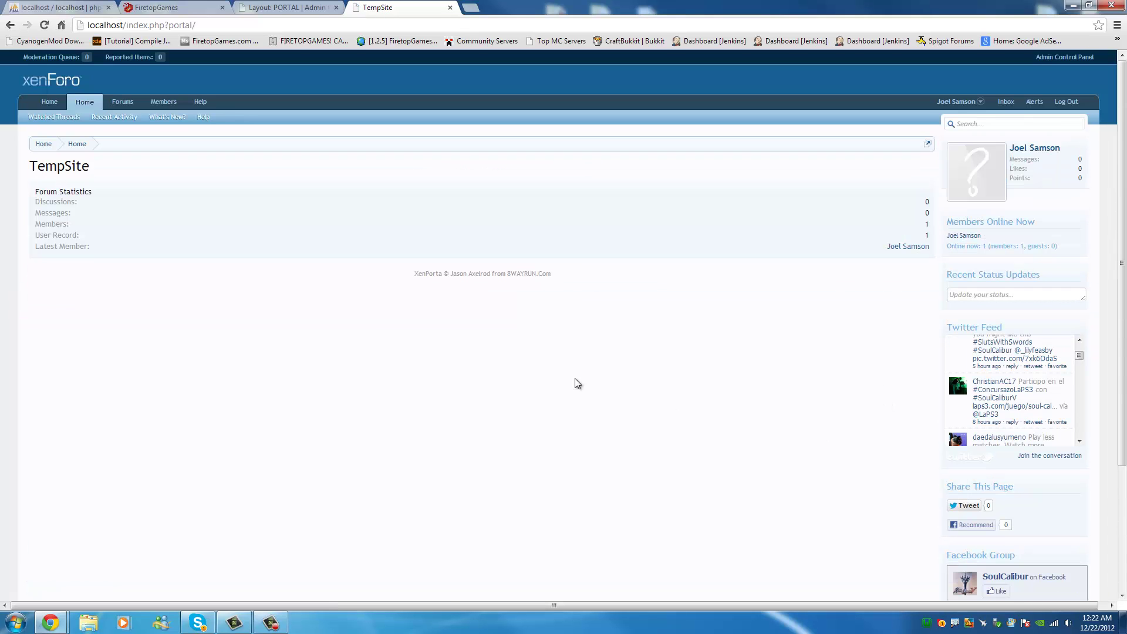
{"action": "scroll", "coordinate": [499, 367], "scroll_direction": "down", "scroll_amount": 1}
{"action": "scroll", "coordinate": [246, 231], "scroll_direction": "down", "scroll_amount": 2}
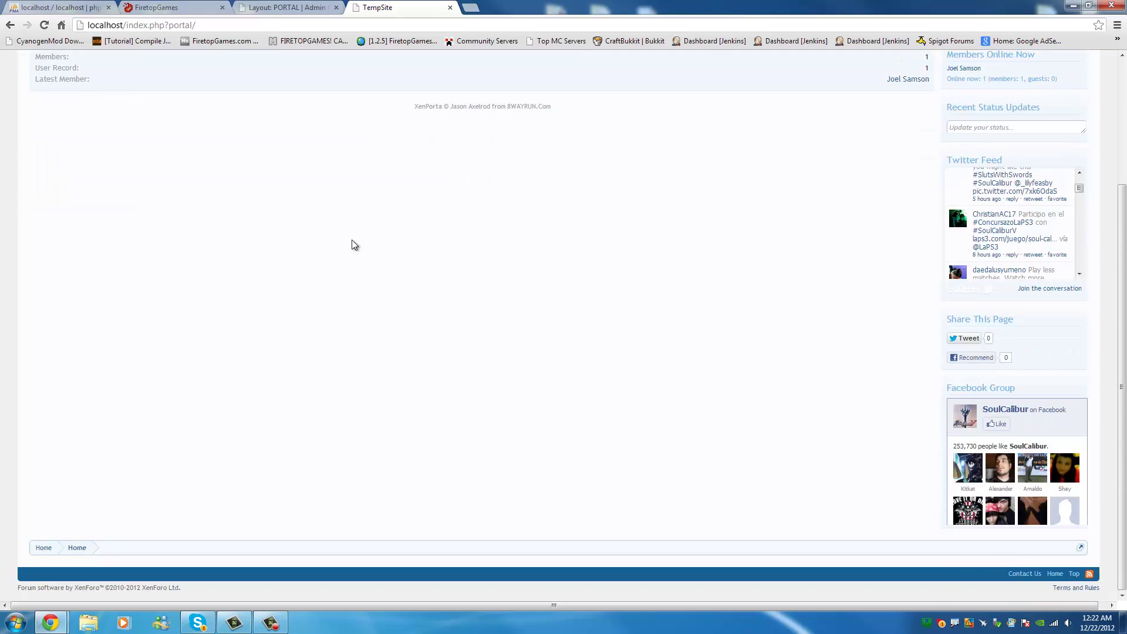
{"action": "scroll", "coordinate": [601, 254], "scroll_direction": "up", "scroll_amount": 4}
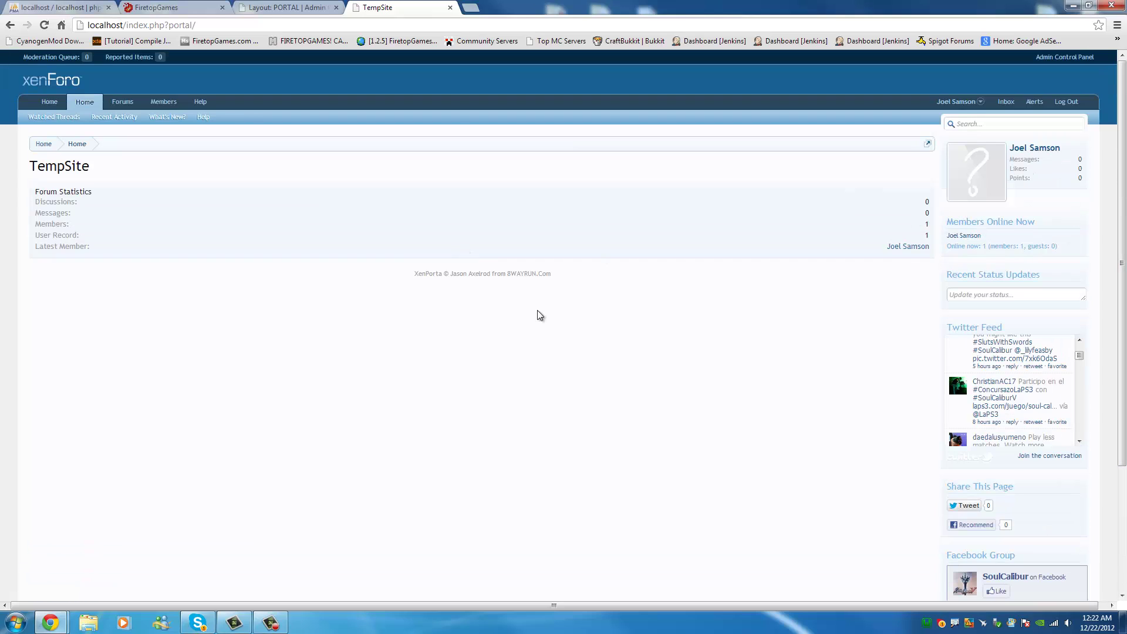
{"action": "left_click", "coordinate": [450, 8]}
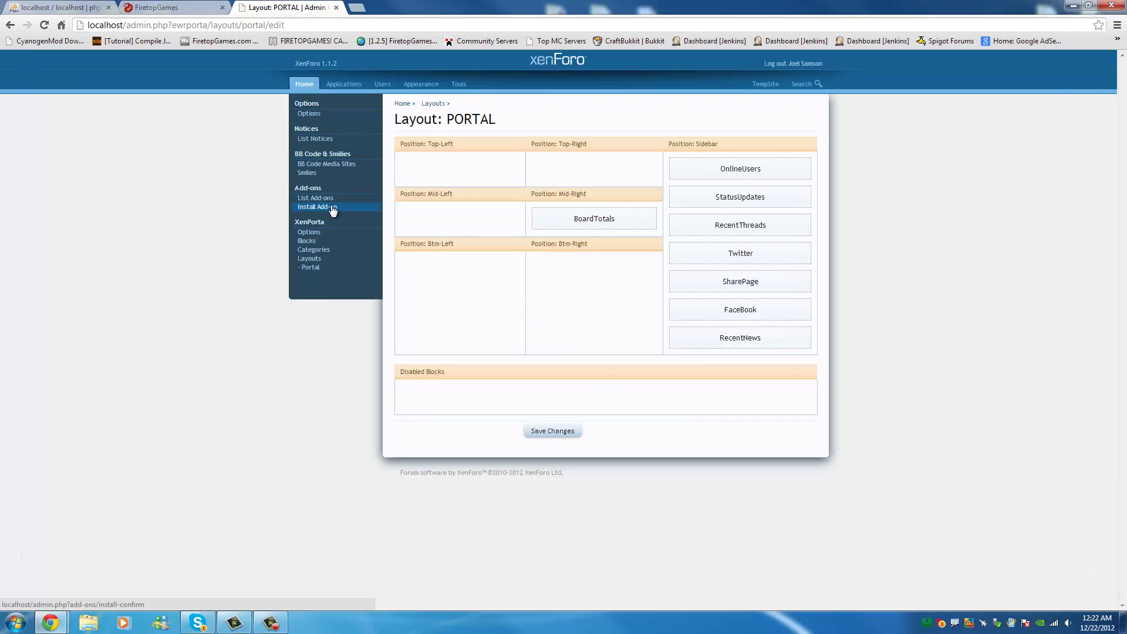
Enable Set as Index Controller in XenPorta Options and save.
{"action": "left_click", "coordinate": [310, 235]}
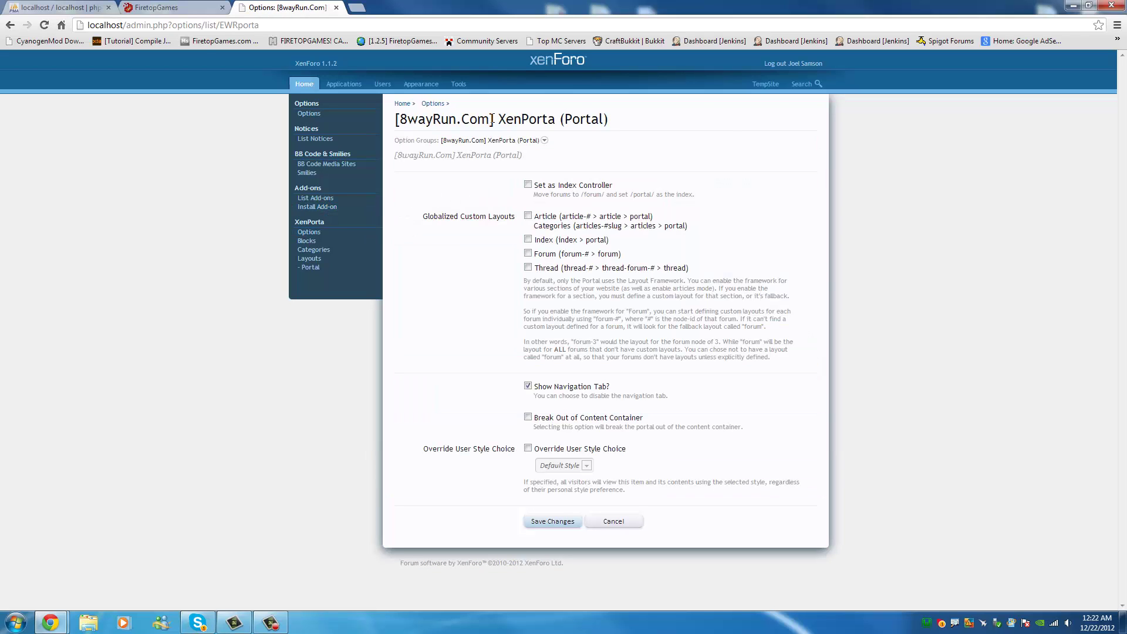
{"action": "left_click_drag", "start_coordinate": [503, 119], "coordinate": [614, 117]}
{"action": "left_click", "coordinate": [659, 128]}
{"action": "left_click", "coordinate": [544, 187]}
{"action": "left_click", "coordinate": [552, 522]}
Load localhost in a new tab to confirm the portal is the home page, then close it.
{"action": "left_click", "coordinate": [357, 8]}
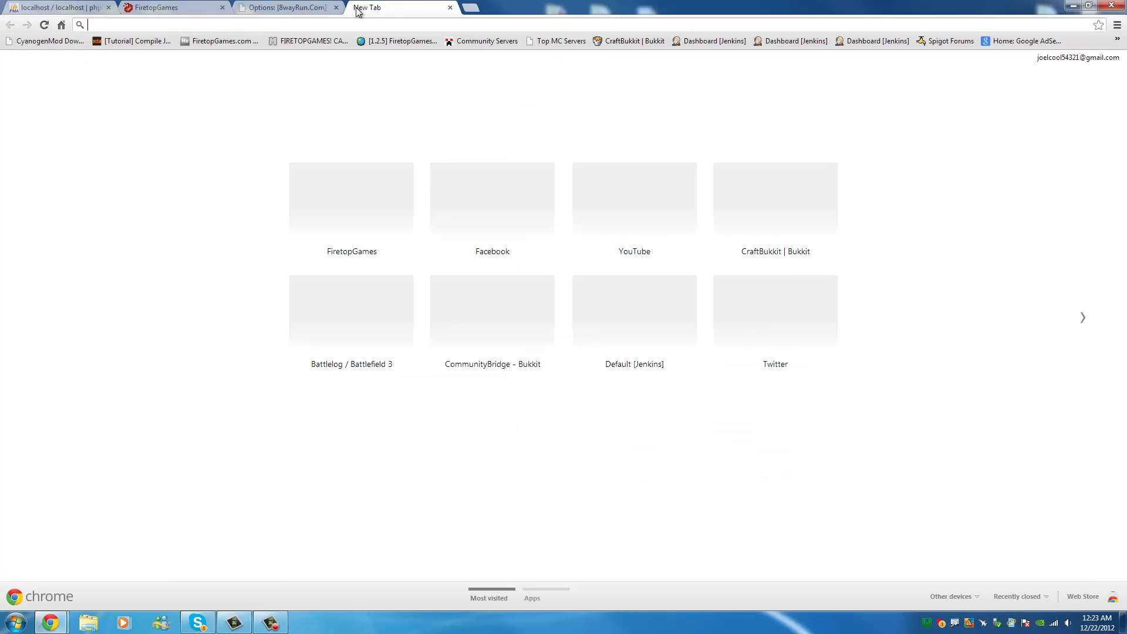
{"action": "type", "text": "localhost"}
{"action": "key", "text": "Return"}
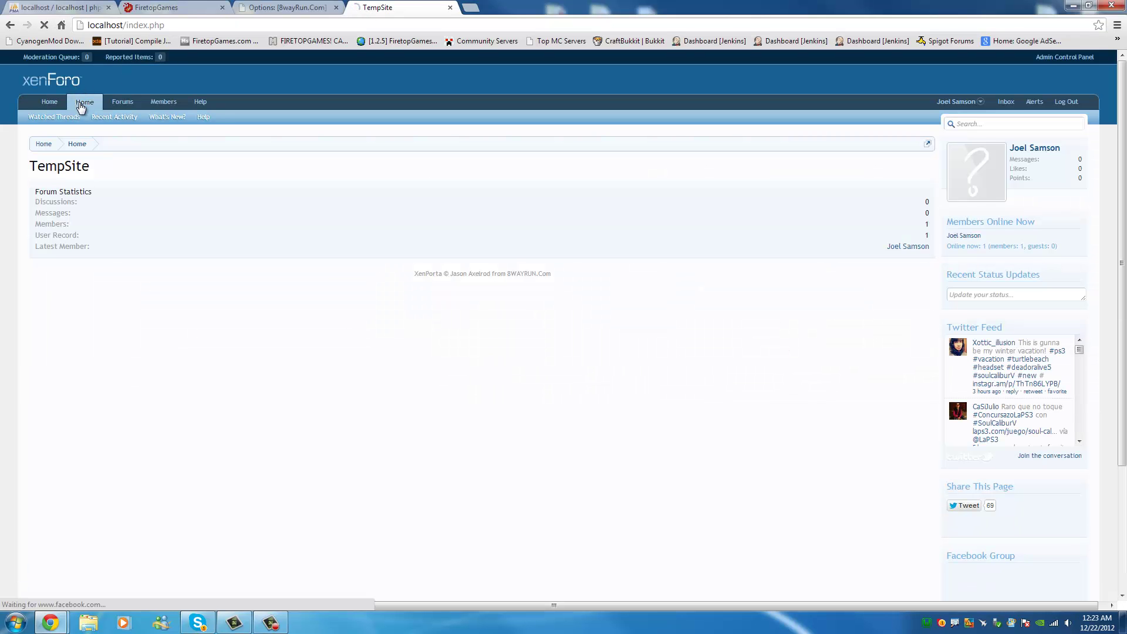
{"action": "left_click", "coordinate": [121, 104]}
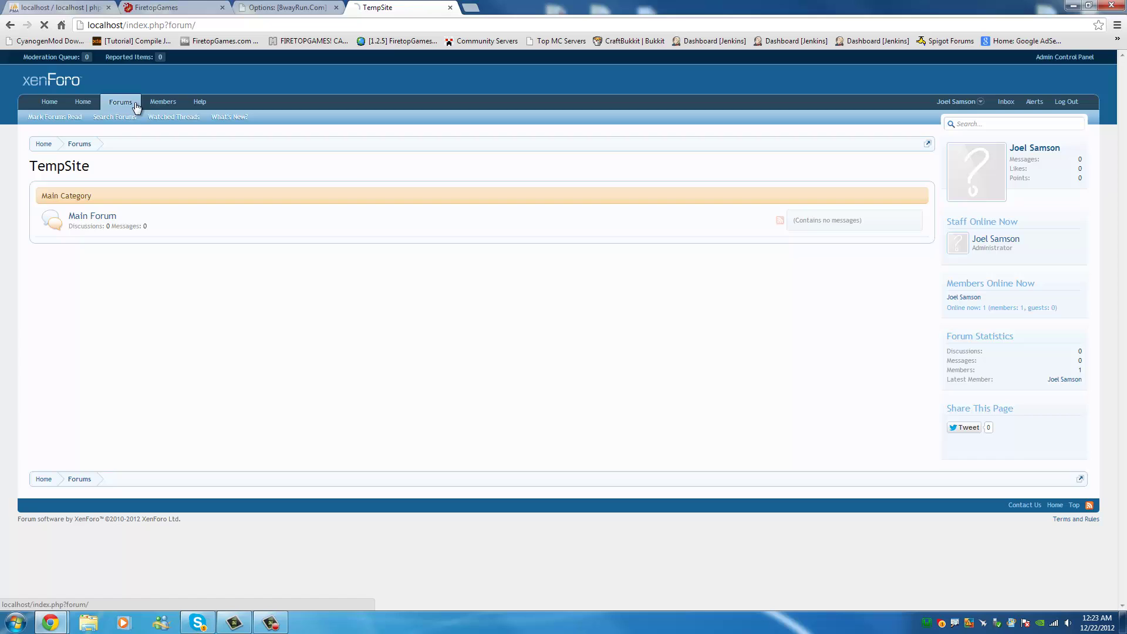
{"action": "left_click", "coordinate": [450, 8]}
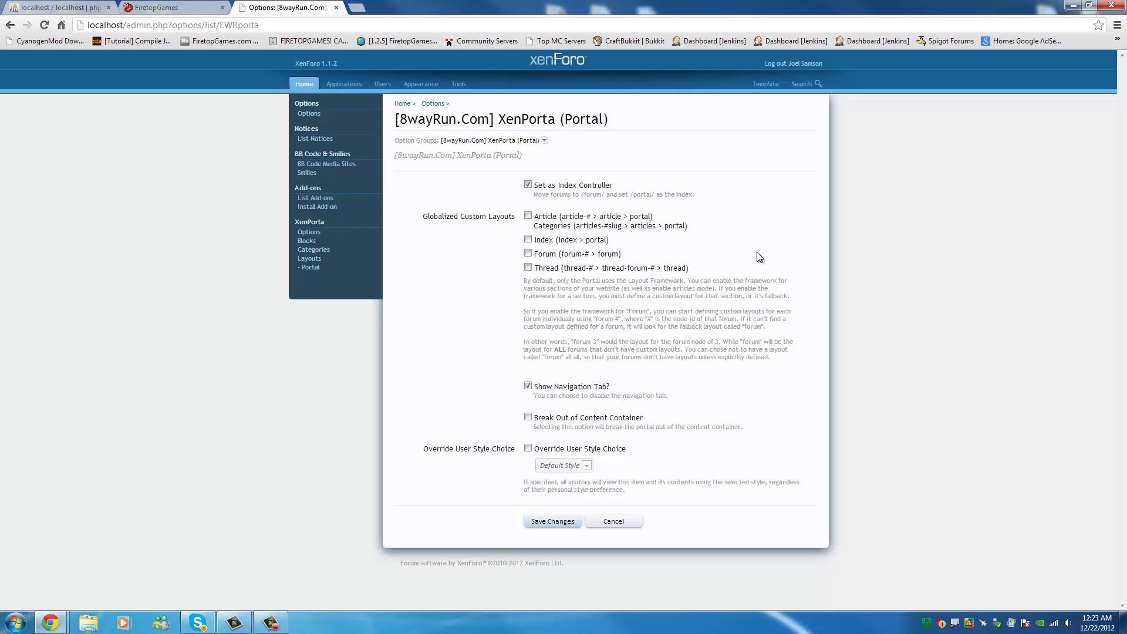
Look at the FaceBook and BoardTotals block settings, then move to the Users section.
{"action": "left_click", "coordinate": [320, 248]}
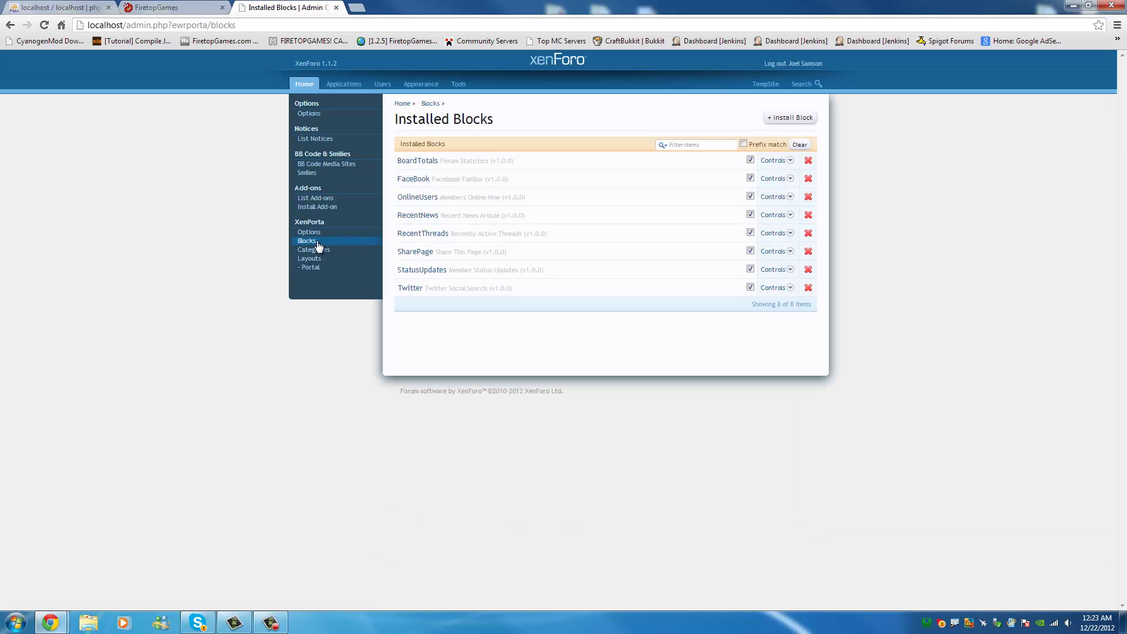
{"action": "left_click", "coordinate": [414, 179]}
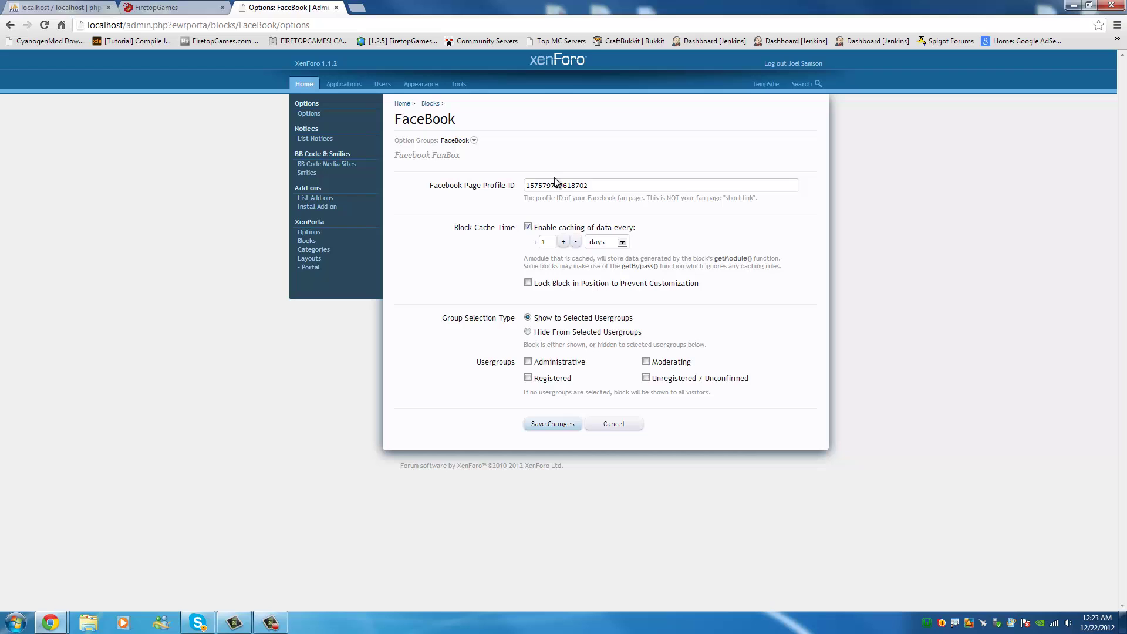
{"action": "left_click", "coordinate": [19, 25]}
{"action": "left_click", "coordinate": [428, 160]}
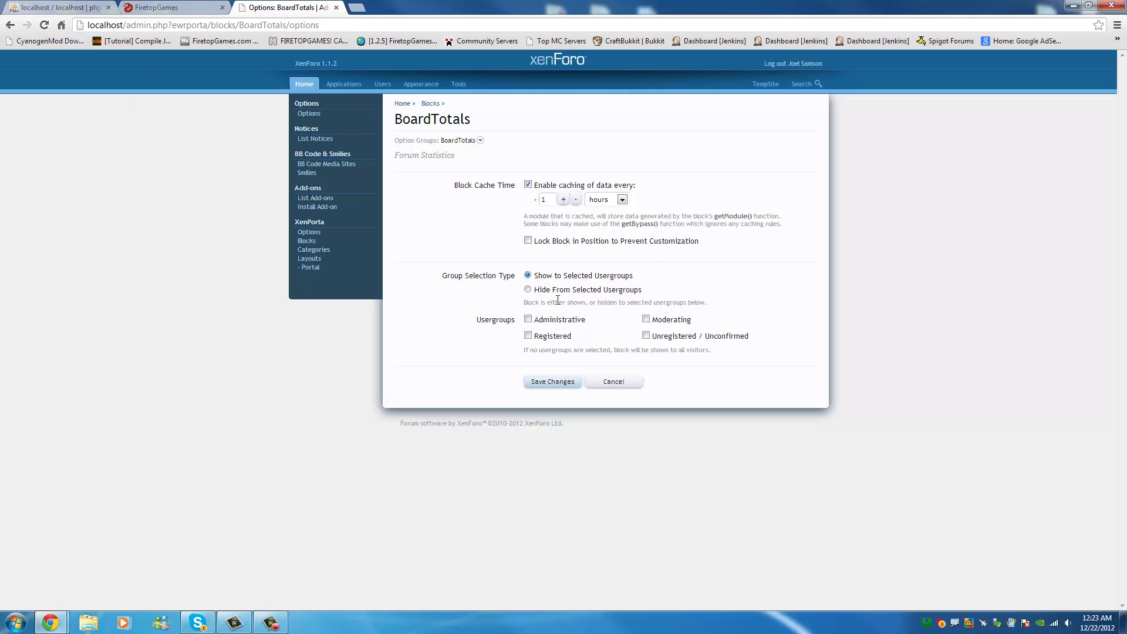
{"action": "left_click", "coordinate": [382, 84]}
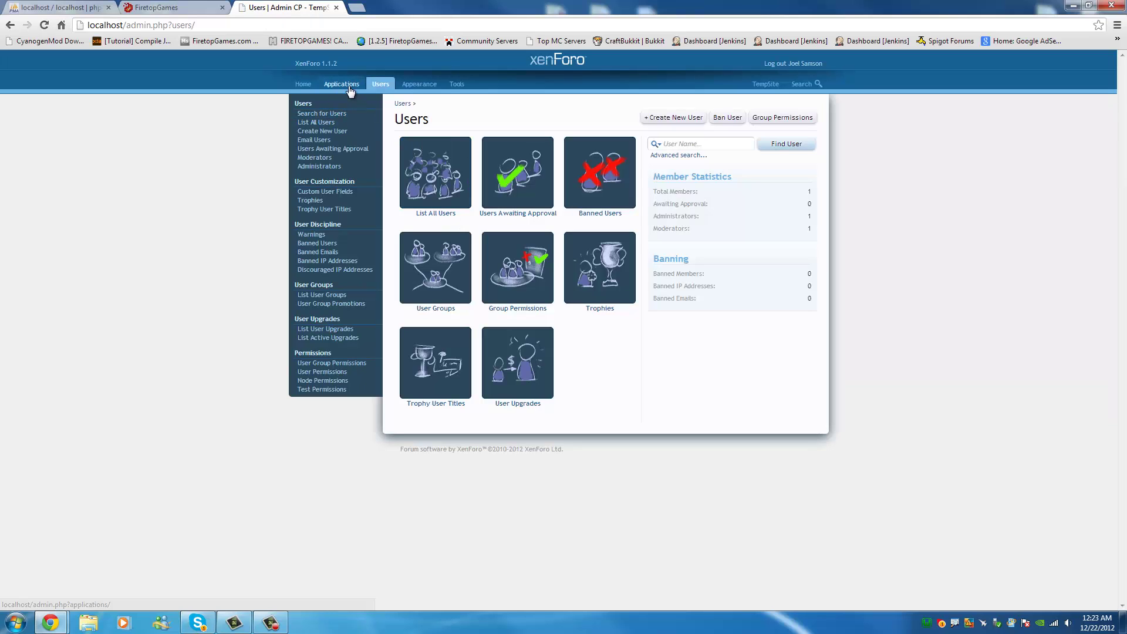
Open the site's only user account, then switch to the User Groups list.
{"action": "left_click", "coordinate": [435, 173]}
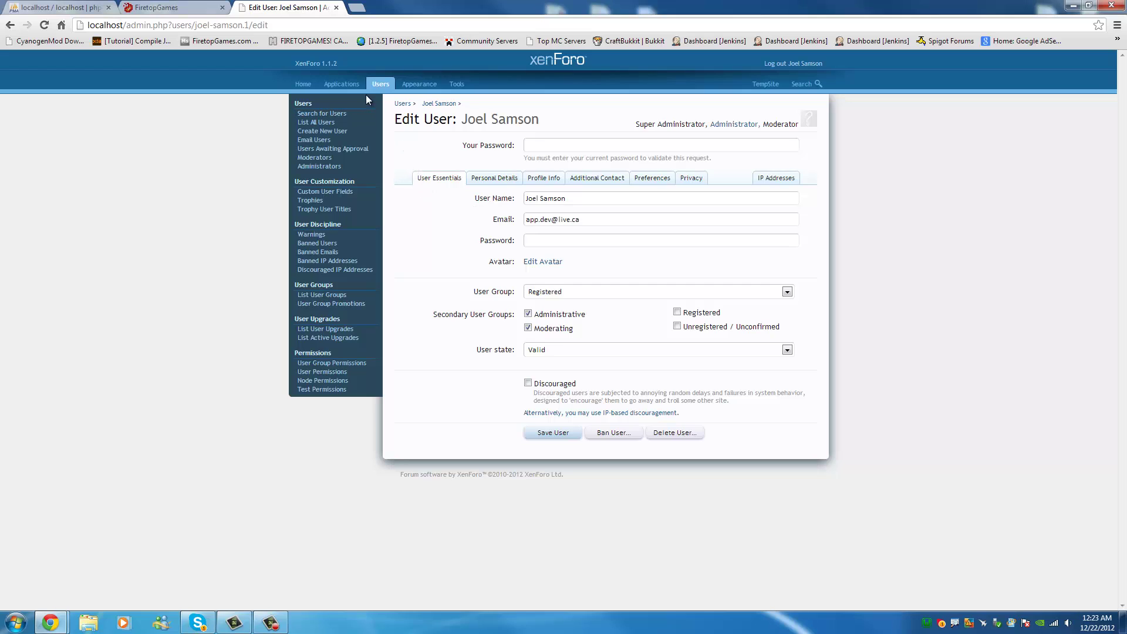
{"action": "left_click", "coordinate": [337, 296]}
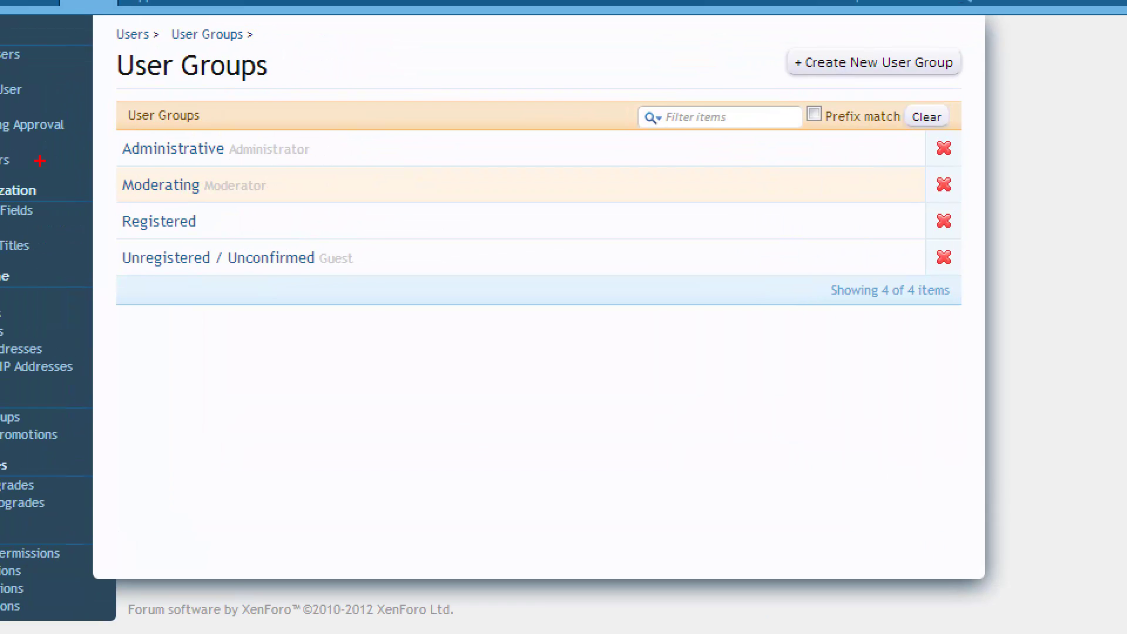
{"action": "mouse_move", "coordinate": [216, 118]}
{"action": "left_mouse_down"}
{"action": "mouse_move", "coordinate": [199, 170]}
{"action": "mouse_move", "coordinate": [186, 153]}
{"action": "mouse_move", "coordinate": [96, 192]}
{"action": "mouse_move", "coordinate": [200, 154]}
{"action": "left_mouse_up"}
{"action": "mouse_move", "coordinate": [184, 215]}
{"action": "left_mouse_down"}
{"action": "mouse_move", "coordinate": [91, 213]}
{"action": "mouse_move", "coordinate": [155, 227]}
{"action": "left_mouse_up"}
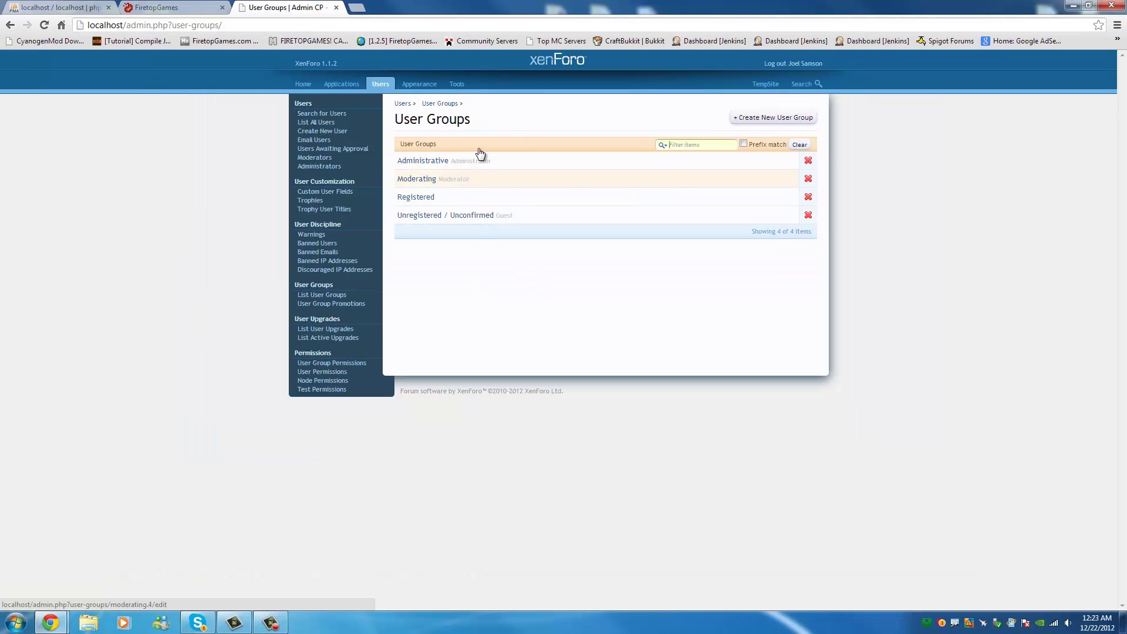
Inspect the Unregistered / Unconfirmed and Administrative group permissions without changing anything.
{"action": "left_click", "coordinate": [480, 216]}
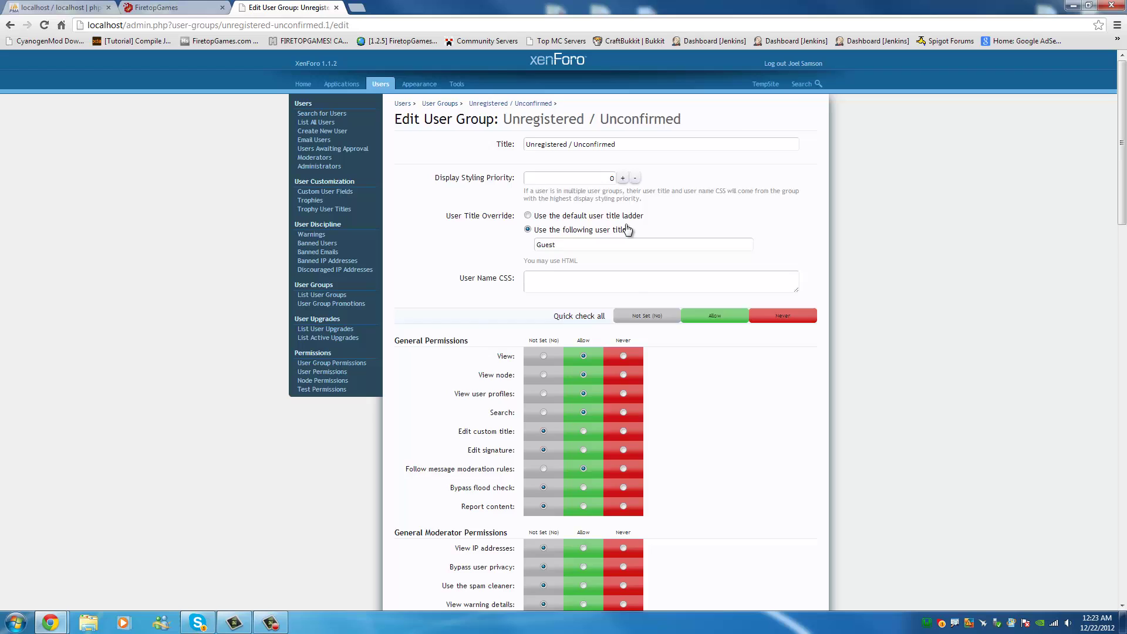
{"action": "scroll", "coordinate": [626, 226], "scroll_direction": "down", "scroll_amount": 15}
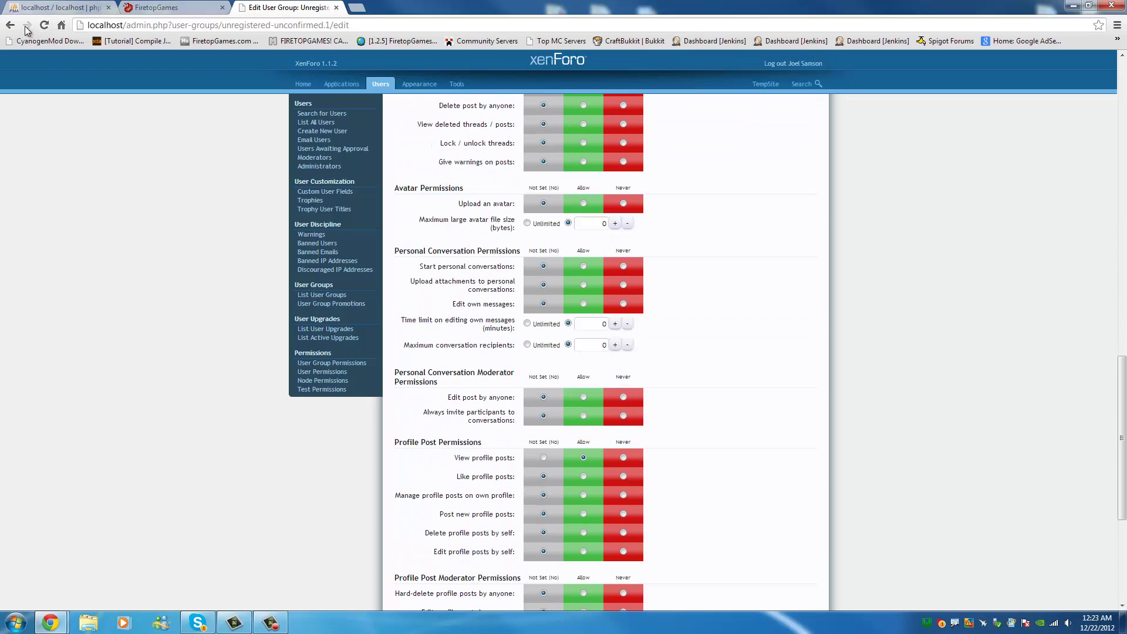
{"action": "scroll", "coordinate": [516, 224], "scroll_direction": "down", "scroll_amount": 4}
{"action": "scroll", "coordinate": [562, 247], "scroll_direction": "up", "scroll_amount": 4}
{"action": "scroll", "coordinate": [577, 215], "scroll_direction": "up", "scroll_amount": 6}
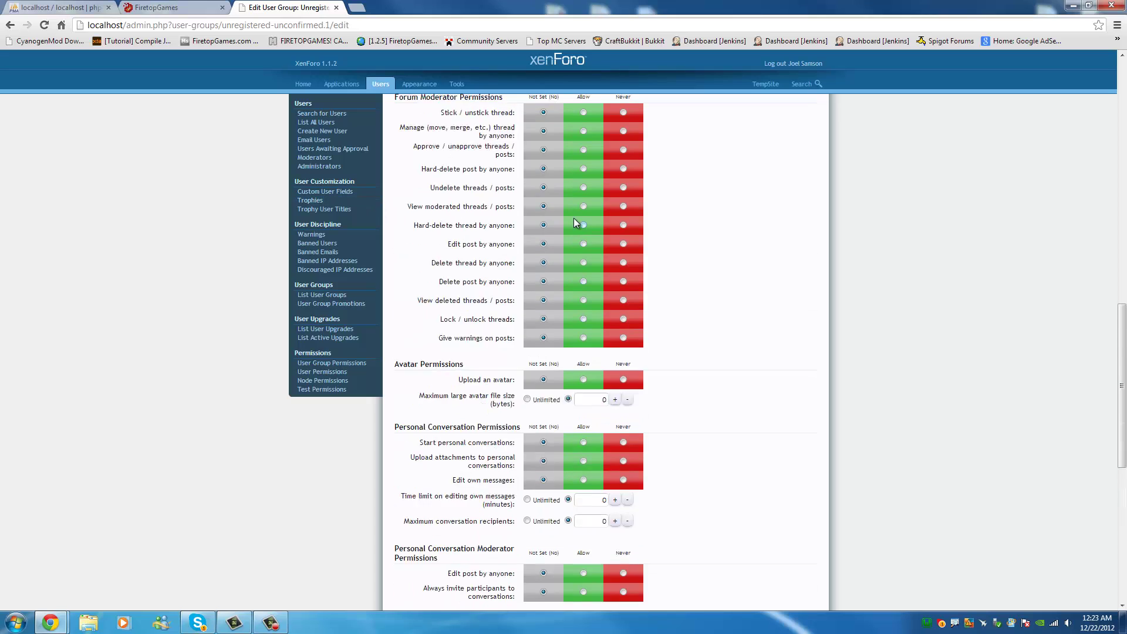
{"action": "left_click", "coordinate": [12, 25]}
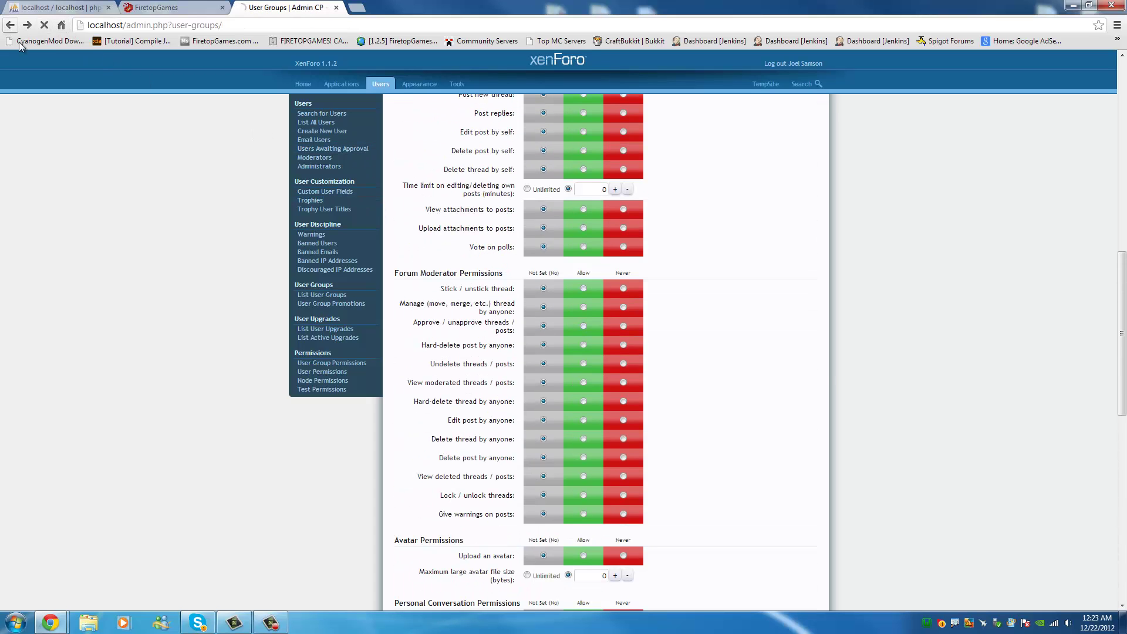
{"action": "left_click", "coordinate": [458, 167]}
{"action": "scroll", "coordinate": [797, 265], "scroll_direction": "down", "scroll_amount": 20}
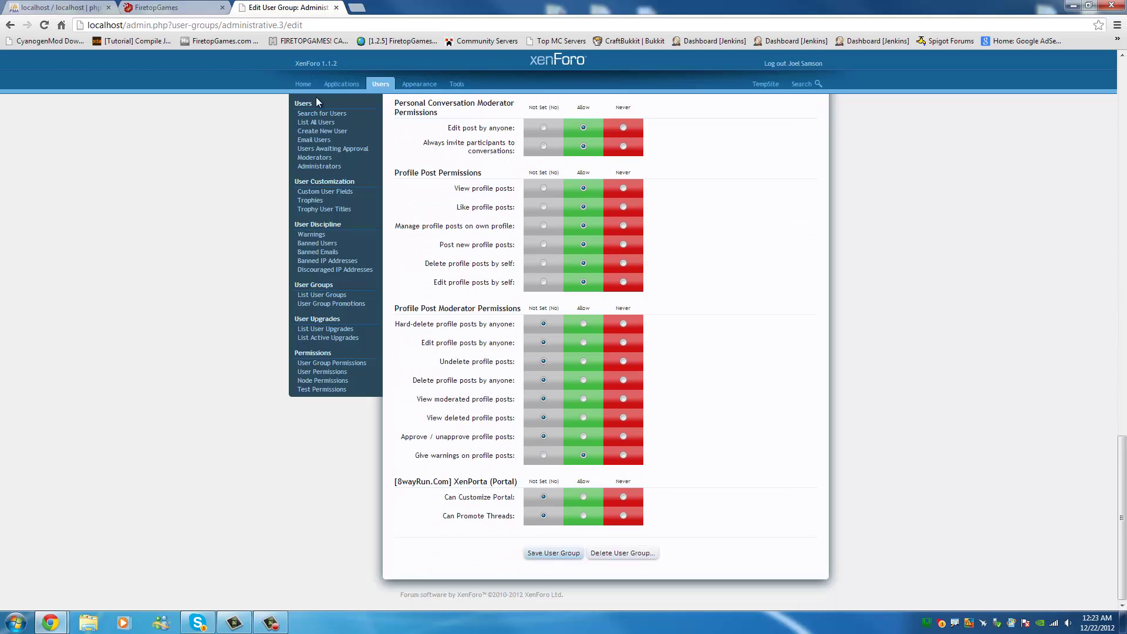
{"action": "left_click", "coordinate": [11, 26]}
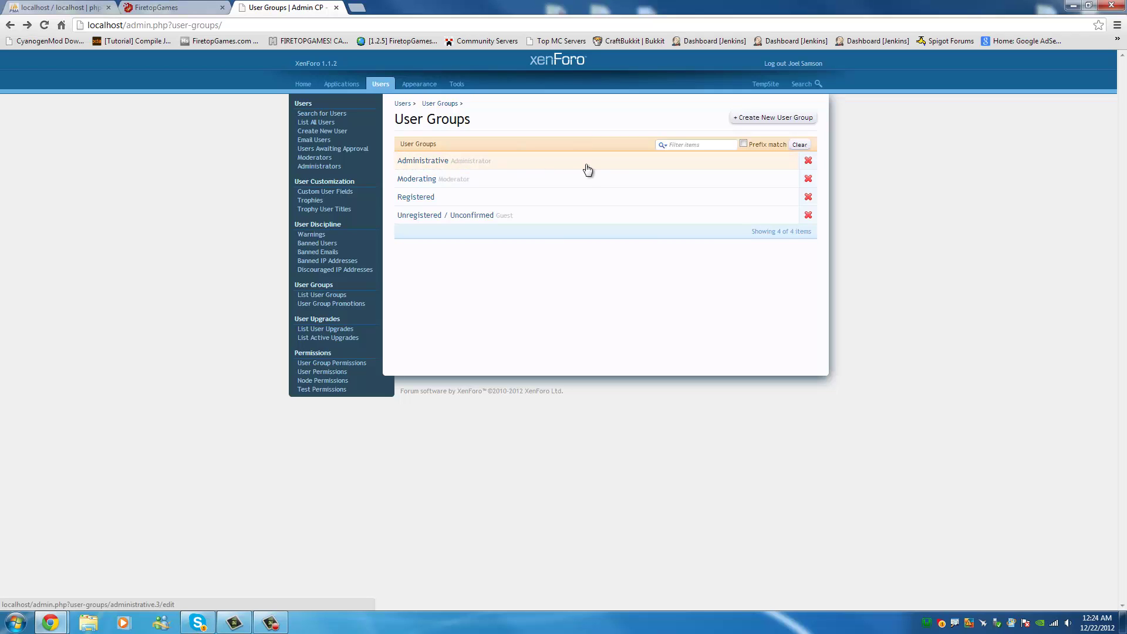
Open the admin account and set its primary user group to Administrative.
{"action": "left_click", "coordinate": [326, 124]}
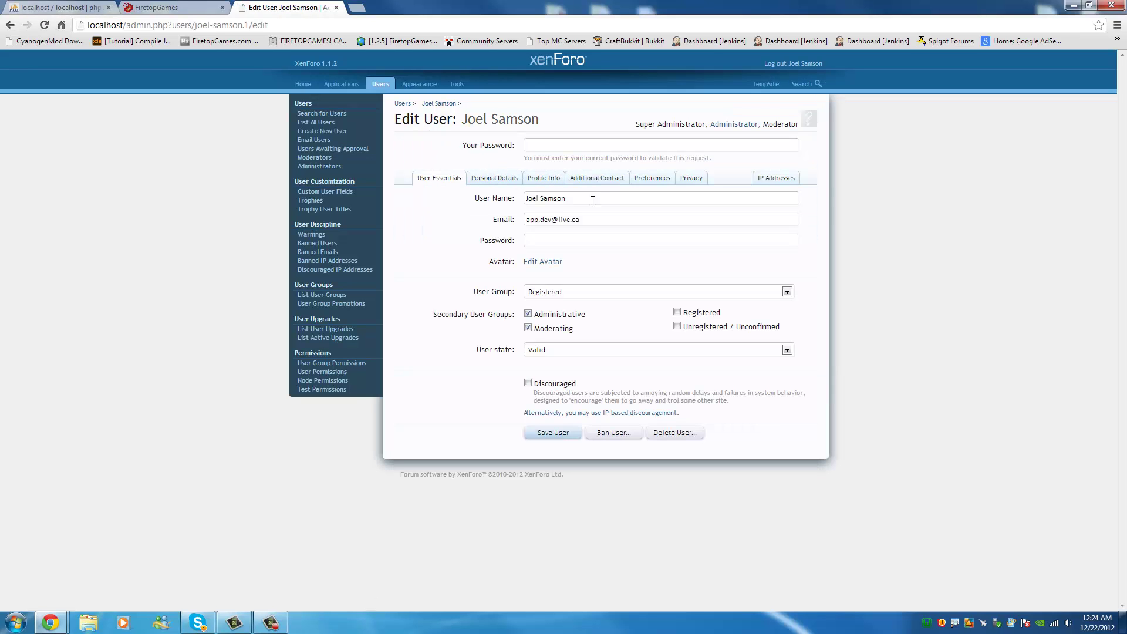
{"action": "left_click_drag", "start_coordinate": [667, 124], "coordinate": [537, 120]}
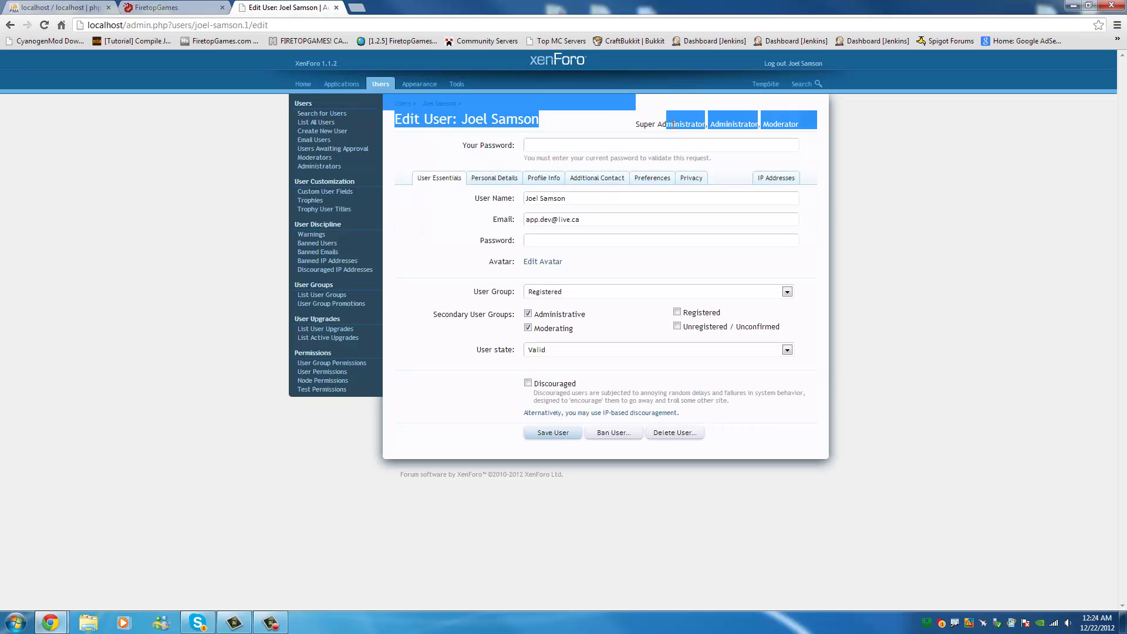
{"action": "left_click", "coordinate": [673, 124]}
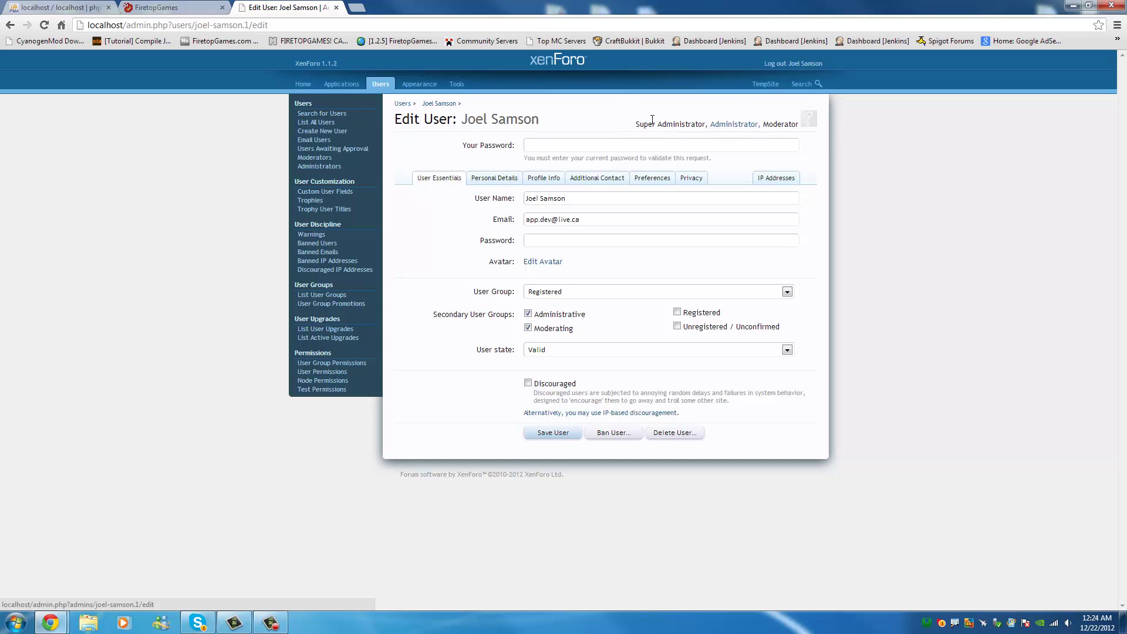
{"action": "left_click_drag", "start_coordinate": [644, 124], "coordinate": [644, 121]}
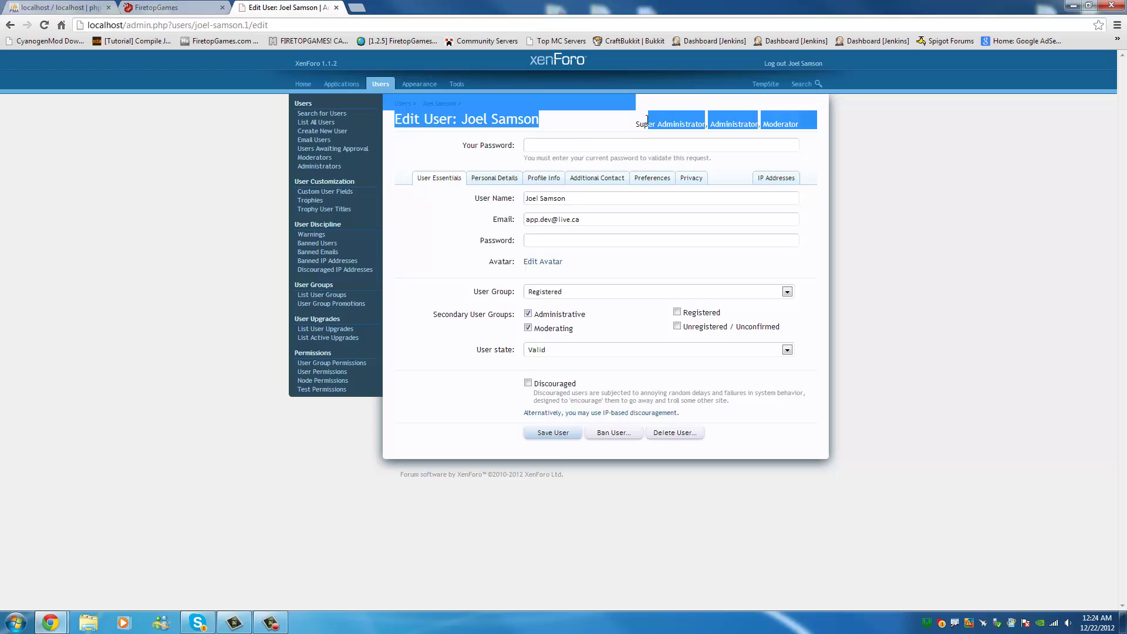
{"action": "left_click", "coordinate": [647, 119]}
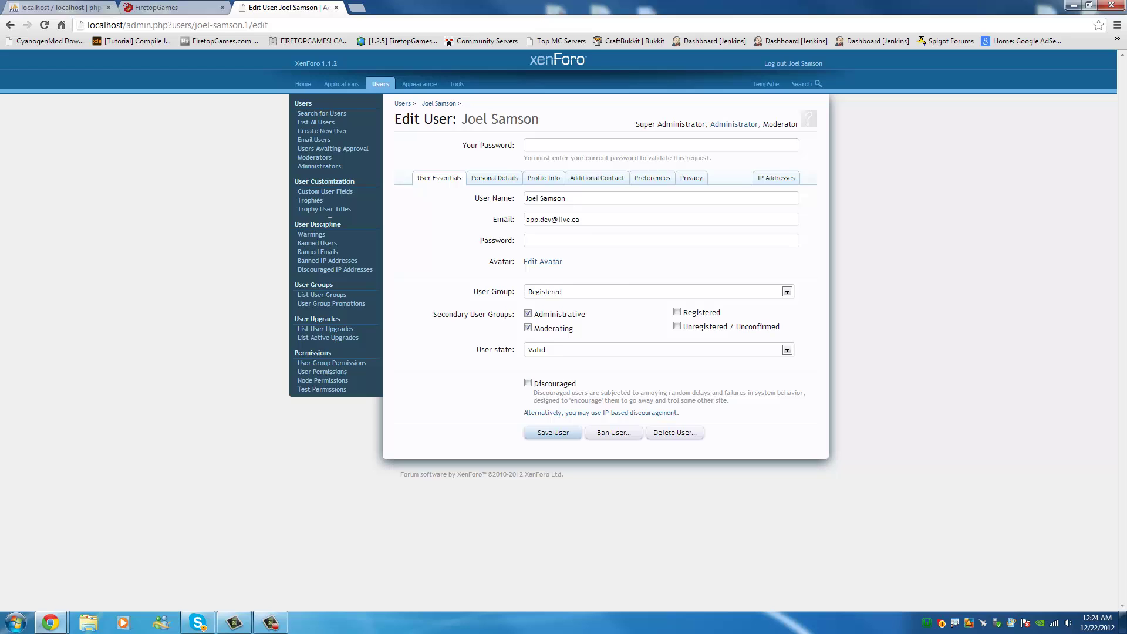
{"action": "left_click", "coordinate": [596, 294]}
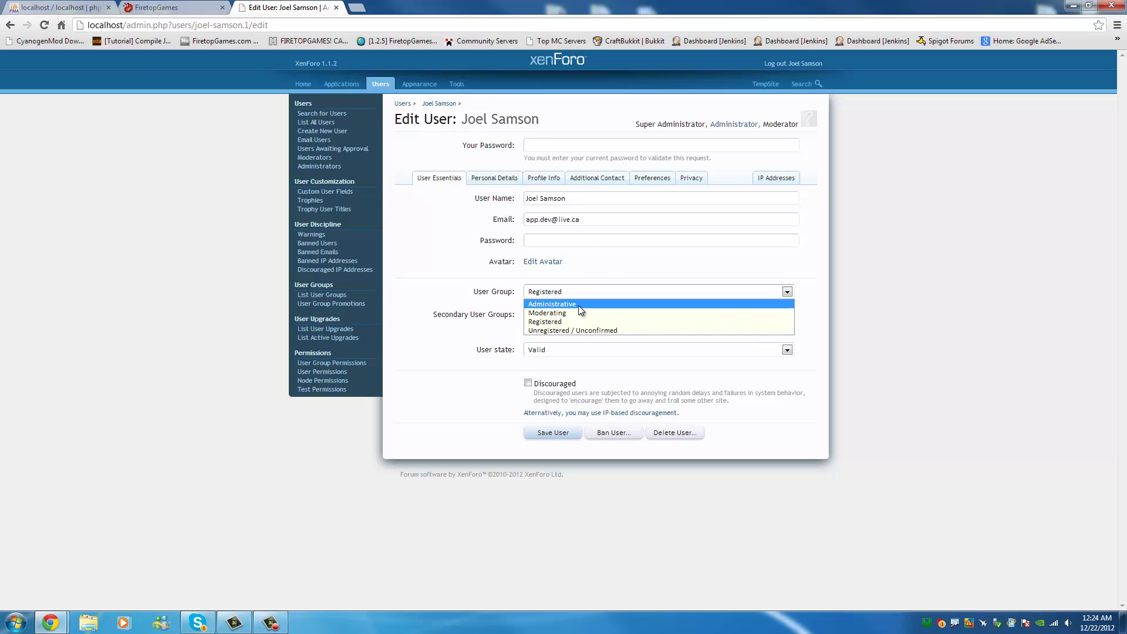
{"action": "left_click", "coordinate": [578, 304]}
Save the user, supplying the current password after the error, then return to the edit page.
{"action": "left_click", "coordinate": [553, 433]}
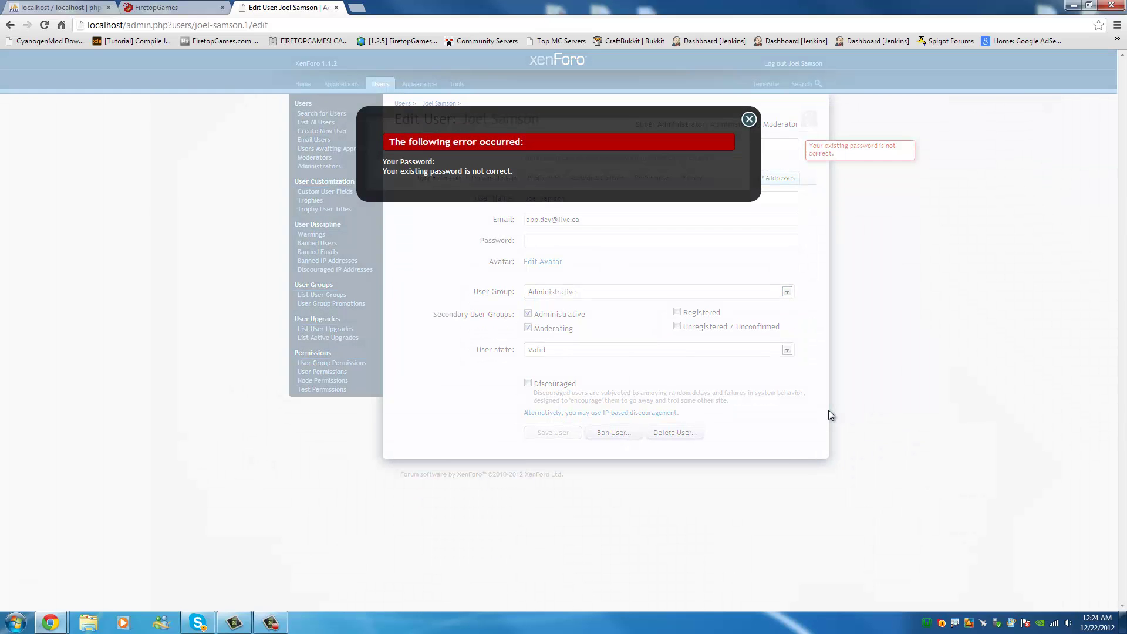
{"action": "left_click", "coordinate": [749, 119]}
{"action": "left_click", "coordinate": [657, 147]}
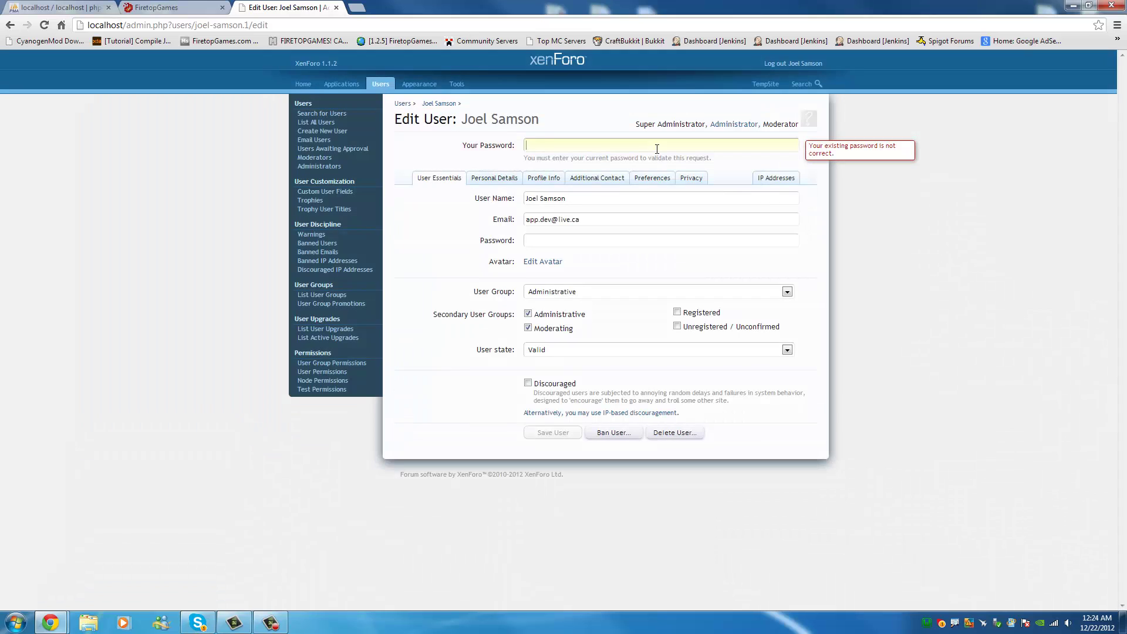
{"action": "left_click", "coordinate": [553, 435]}
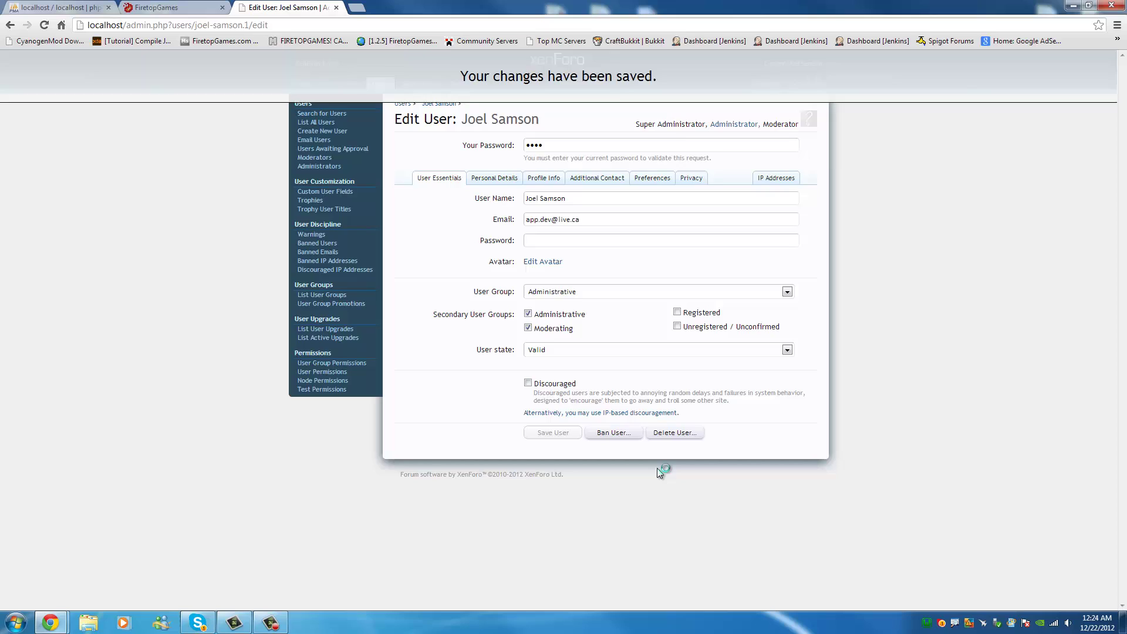
{"action": "left_click", "coordinate": [3, 24]}
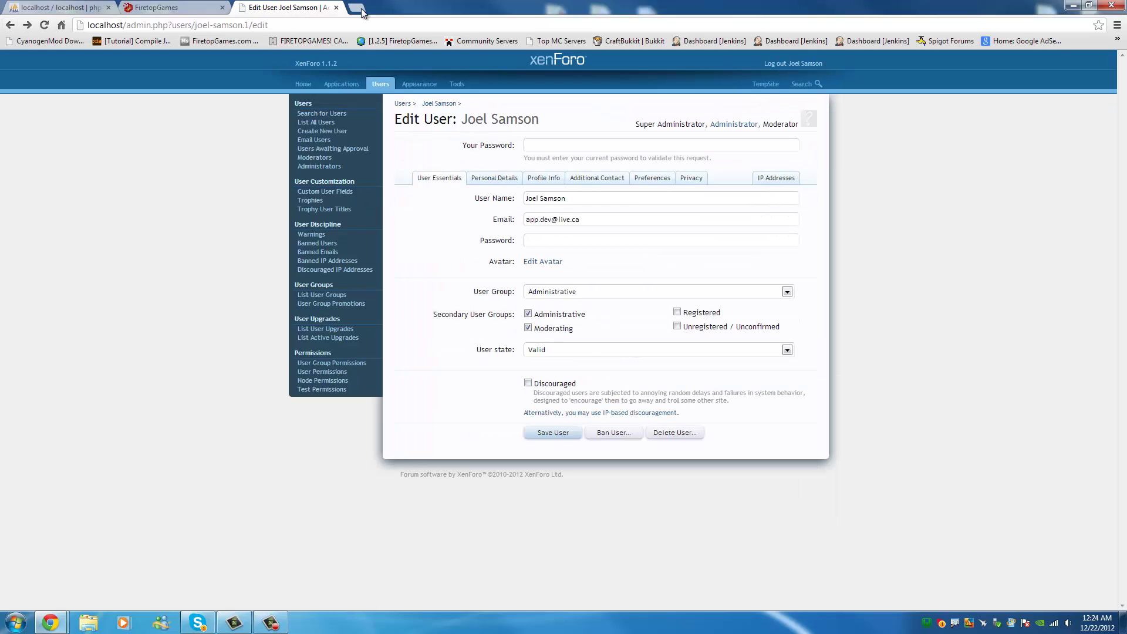
Check the Appearance page (Default Style, English (US)), then scroll the FiretopGames home page.
{"action": "left_click", "coordinate": [419, 84]}
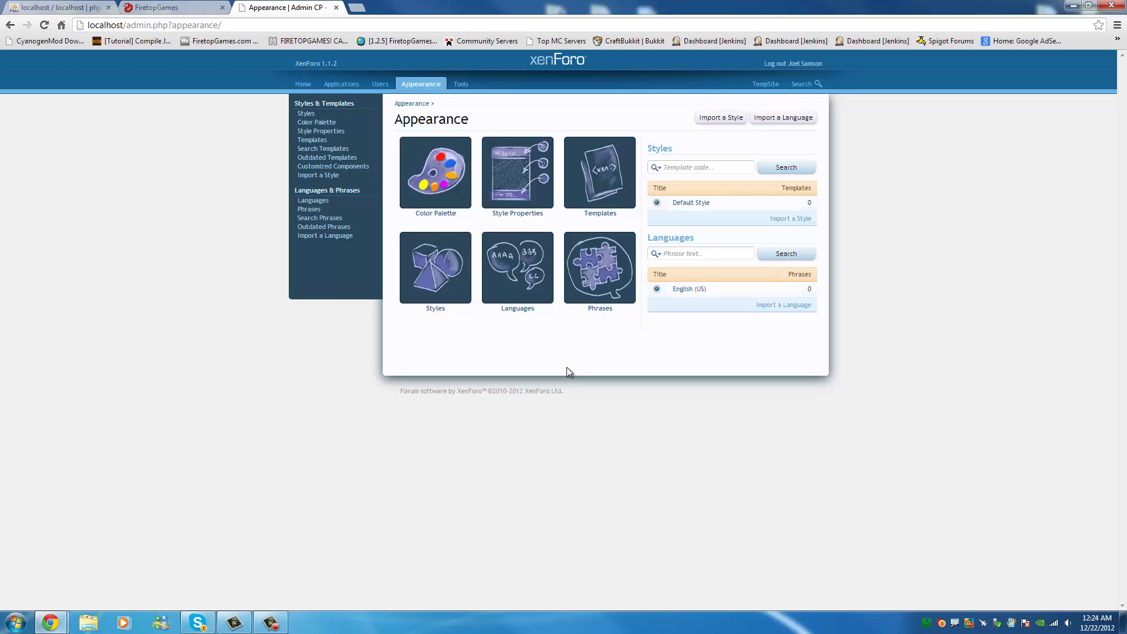
{"action": "left_click", "coordinate": [170, 7]}
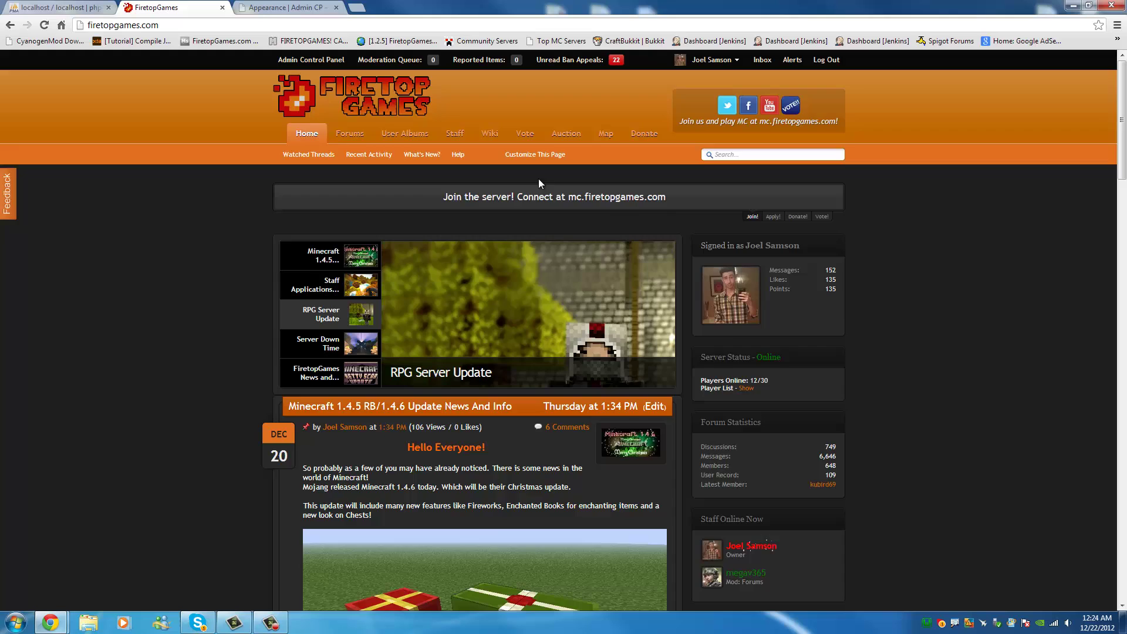
{"action": "scroll", "coordinate": [578, 182], "scroll_direction": "down", "scroll_amount": 9}
{"action": "scroll", "coordinate": [578, 183], "scroll_direction": "up", "scroll_amount": 8}
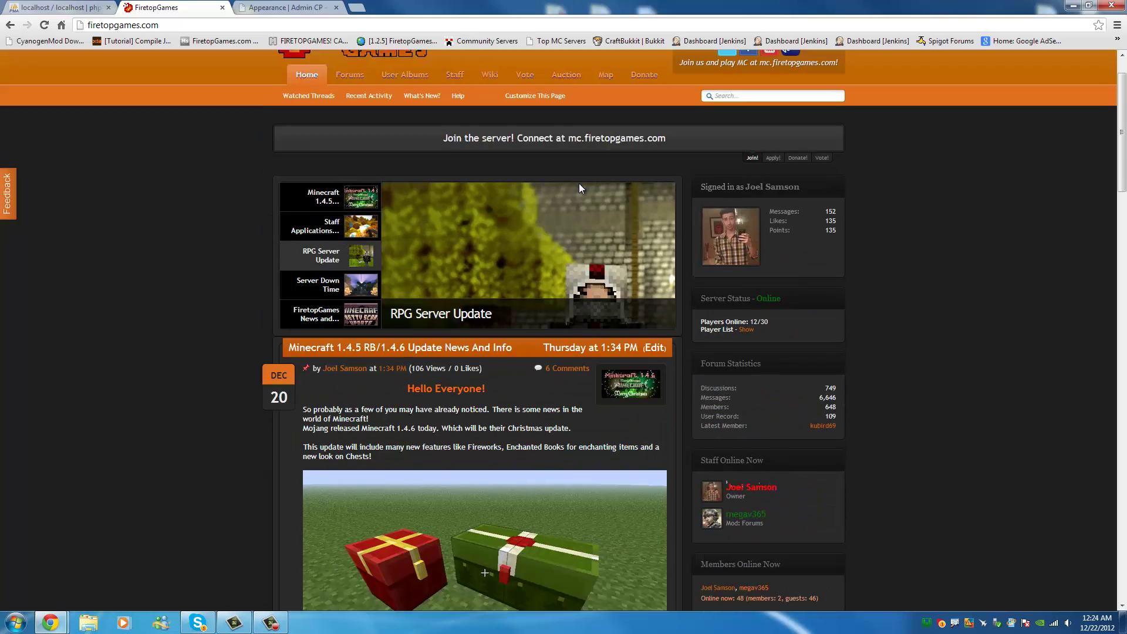
{"action": "scroll", "coordinate": [579, 183], "scroll_direction": "up", "scroll_amount": 1}
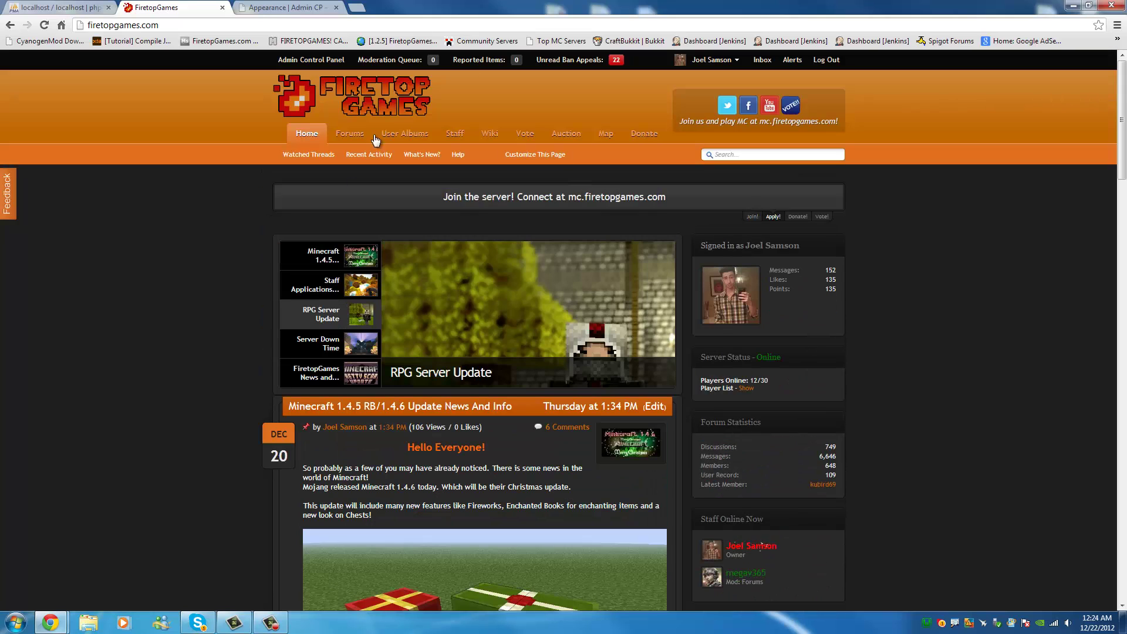
Google XenForo in a new tab, browse the XenForo Community forums, and close that tab.
{"action": "left_click", "coordinate": [357, 8]}
{"action": "type", "text": "google.ca"}
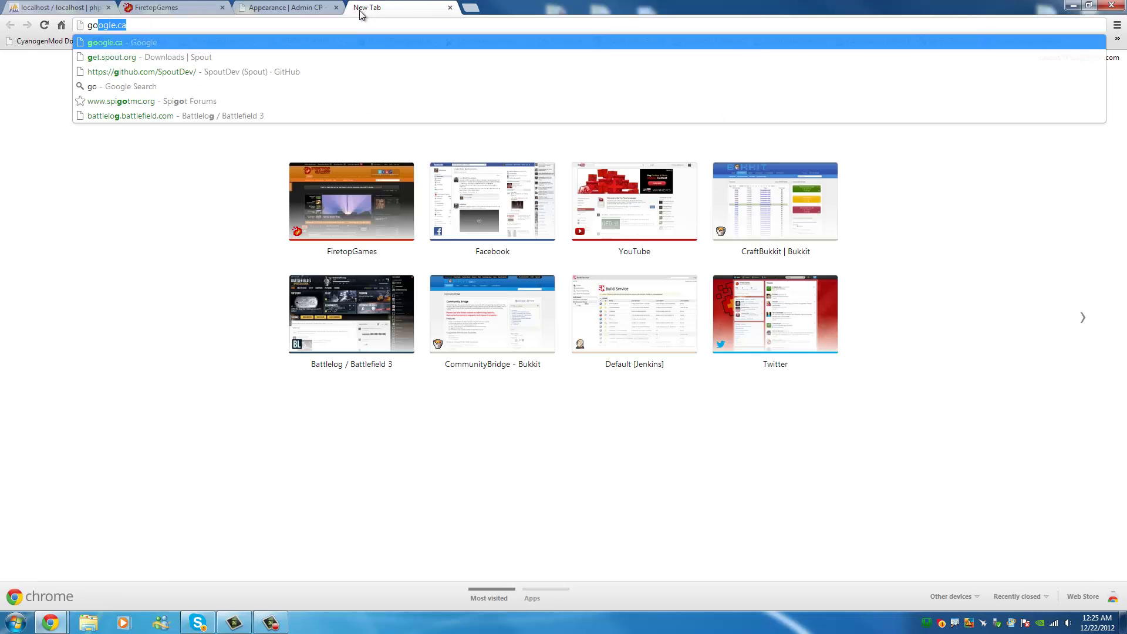
{"action": "key", "text": "Return"}
{"action": "type", "text": "XenForo"}
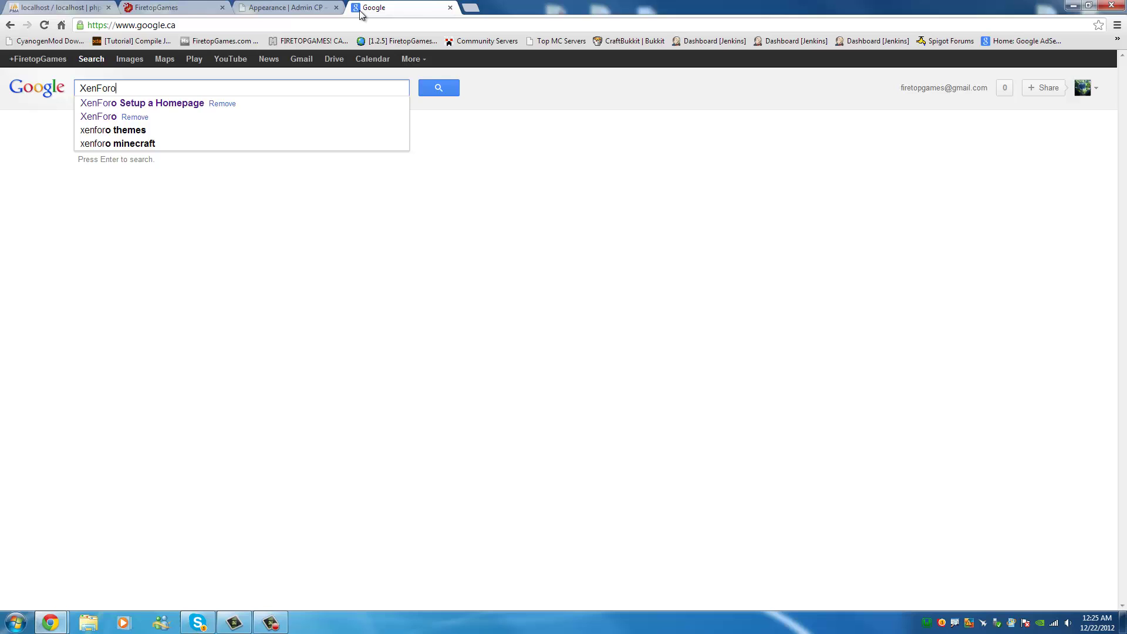
{"action": "key", "text": "Return"}
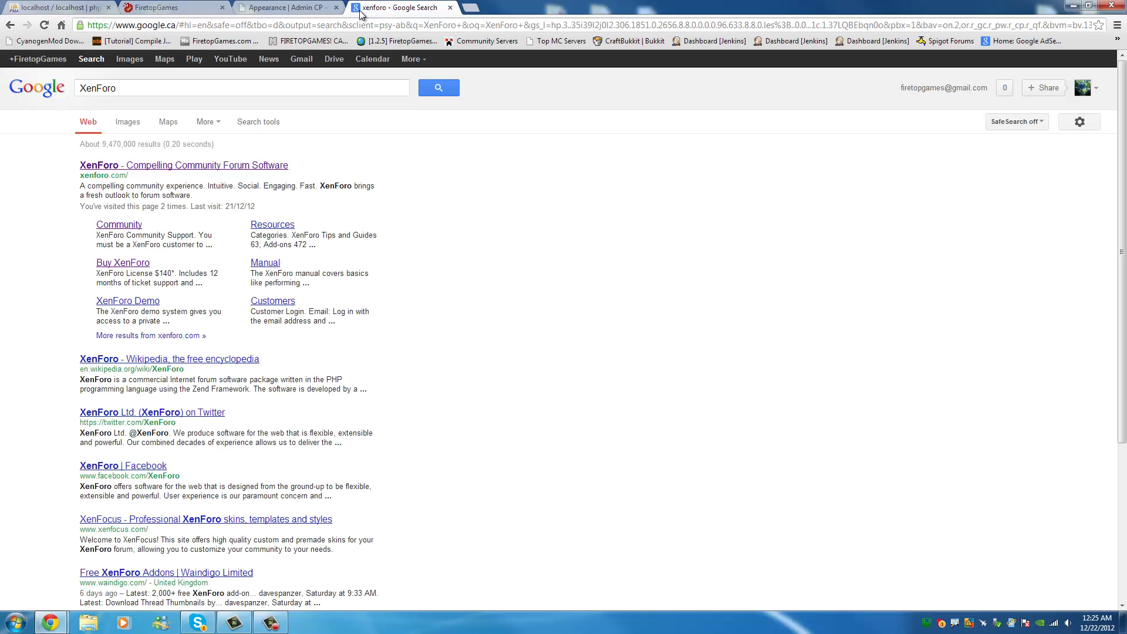
{"action": "left_click", "coordinate": [123, 221]}
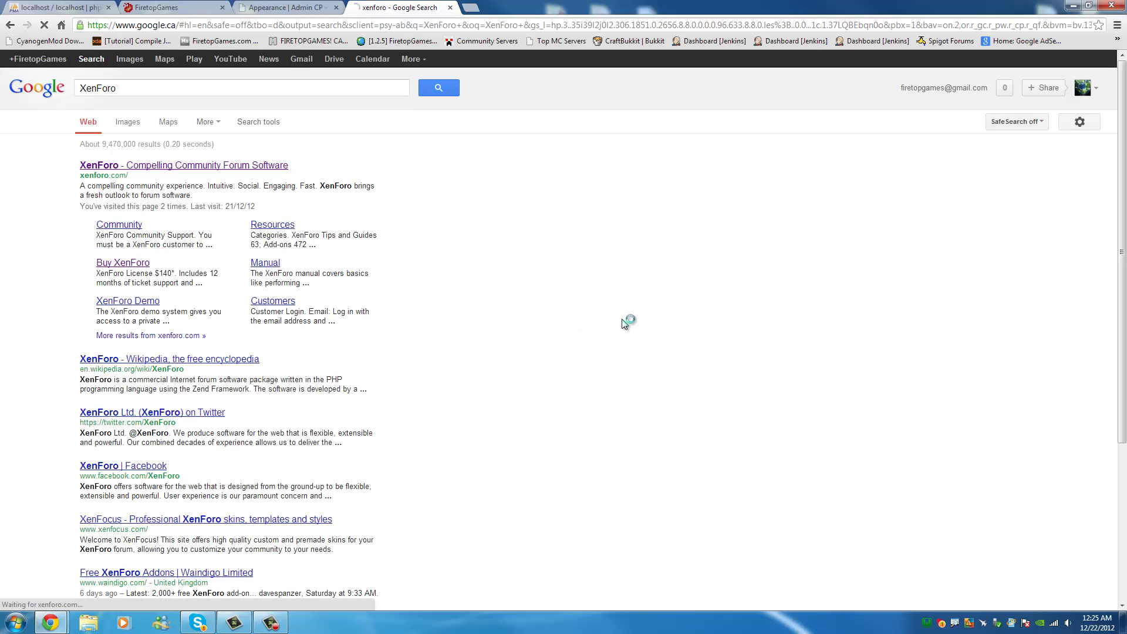
{"action": "scroll", "coordinate": [622, 323], "scroll_direction": "down", "scroll_amount": 15}
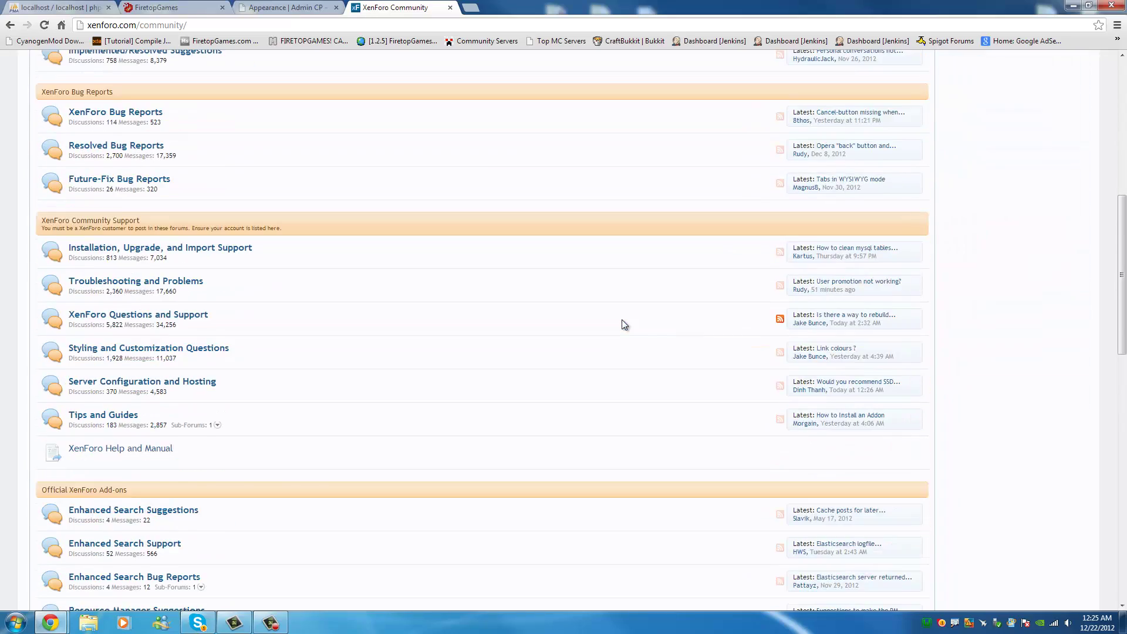
{"action": "scroll", "coordinate": [624, 325], "scroll_direction": "down", "scroll_amount": 5}
{"action": "scroll", "coordinate": [625, 325], "scroll_direction": "up", "scroll_amount": 16}
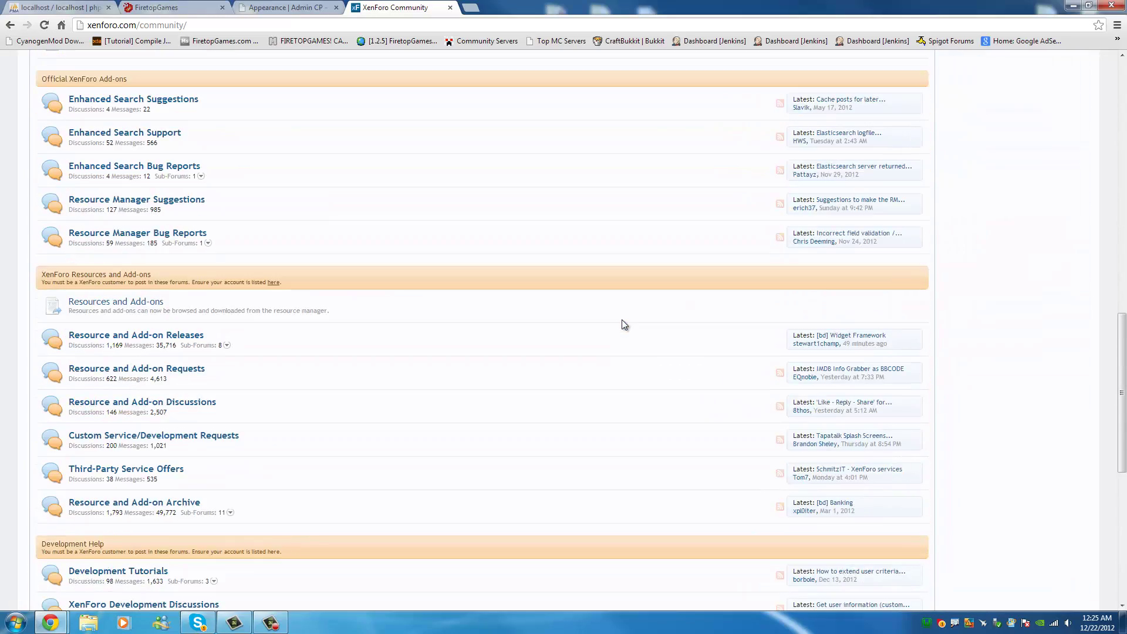
{"action": "scroll", "coordinate": [621, 328], "scroll_direction": "up", "scroll_amount": 5}
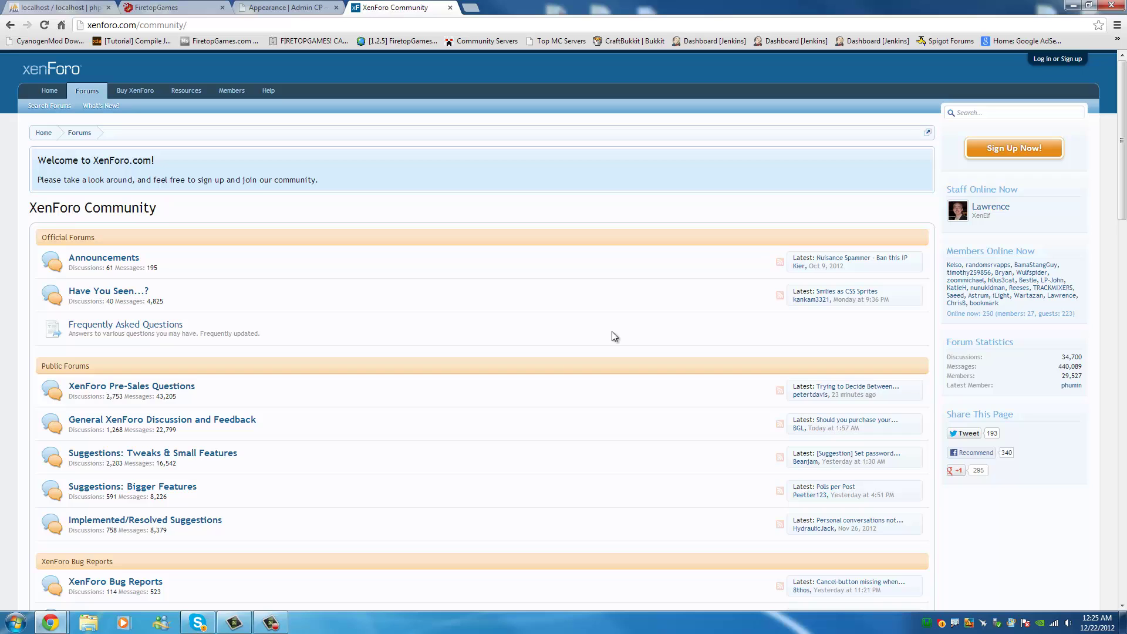
{"action": "left_click", "coordinate": [449, 8]}
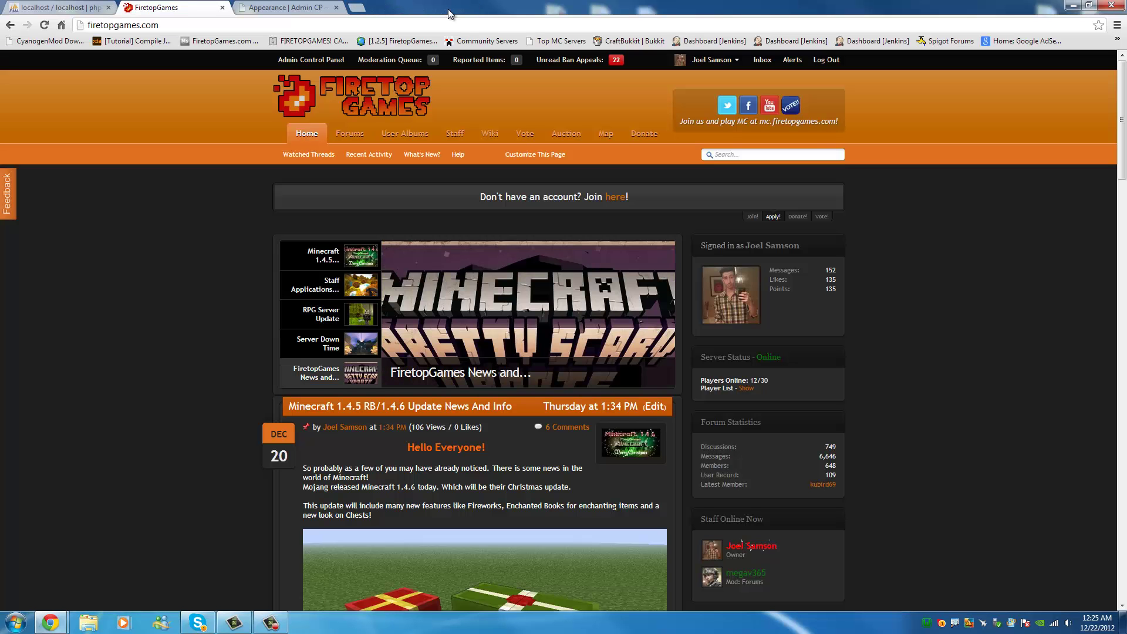
Show the admin Applications page and snap Chrome to the right half of the screen.
{"action": "left_click", "coordinate": [308, 6]}
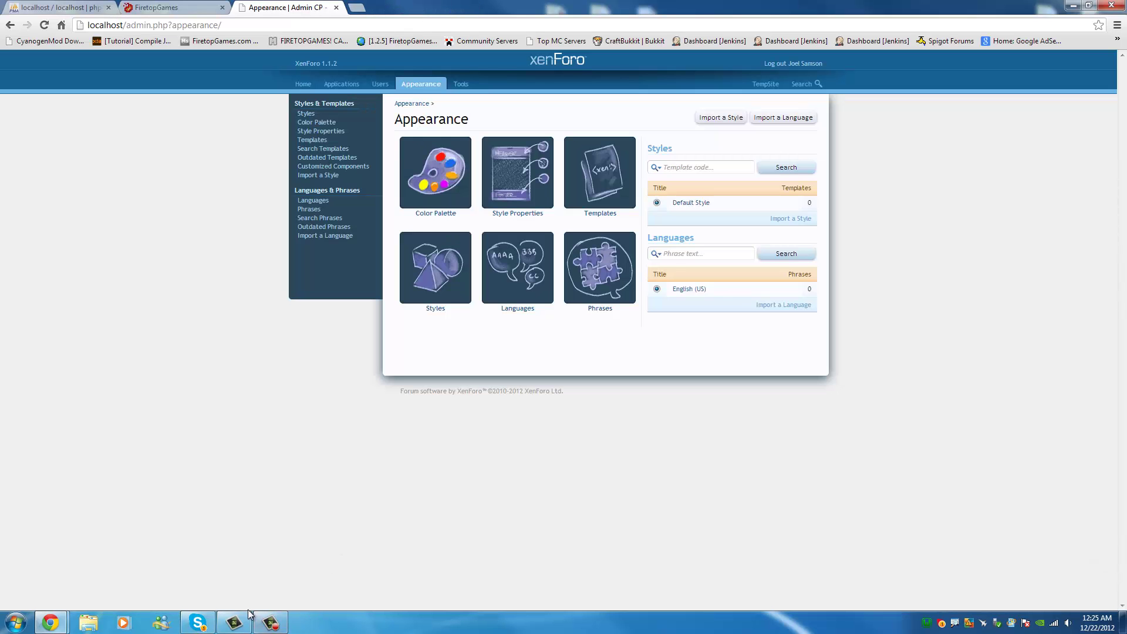
{"action": "left_click", "coordinate": [342, 84]}
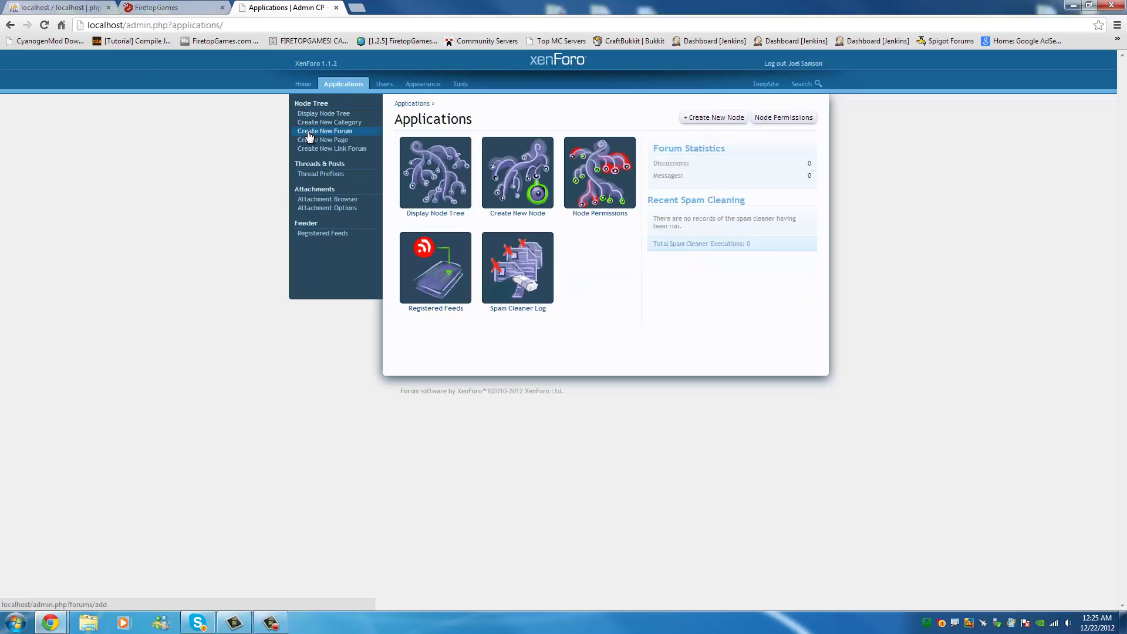
{"action": "left_click_drag", "start_coordinate": [523, 6], "coordinate": [1118, 153]}
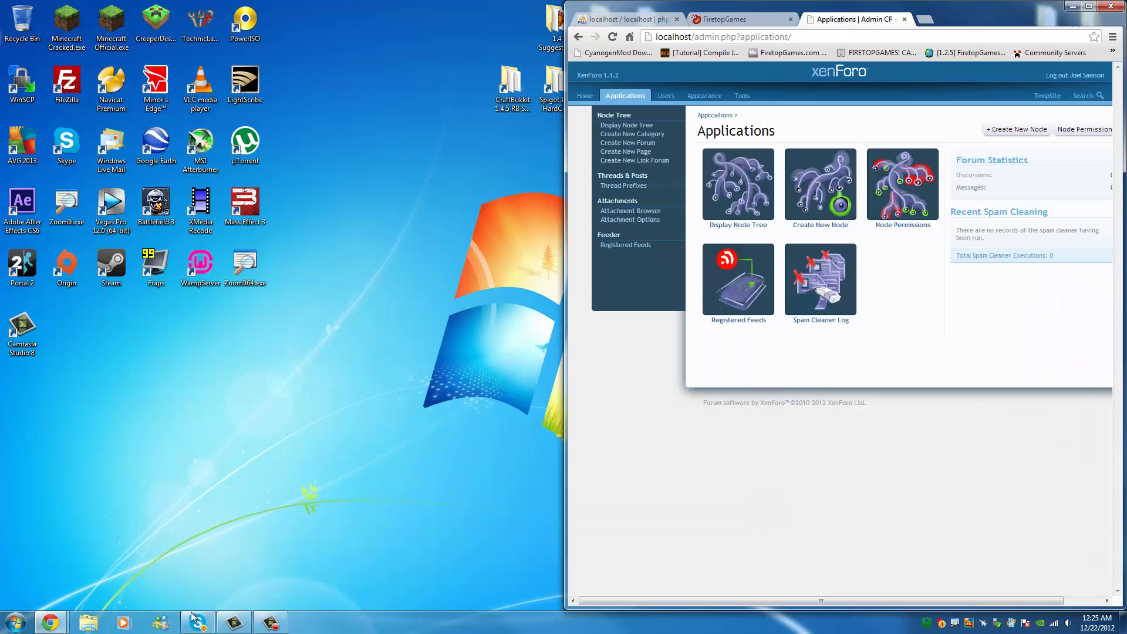
In Explorer, browse E: > MC Servers > Website Backups > Website Pics and Addons > Plugins and select flexile-dark-1.1.2.zip.
{"action": "left_click", "coordinate": [88, 622]}
{"action": "scroll", "coordinate": [150, 369], "scroll_direction": "down", "scroll_amount": 1}
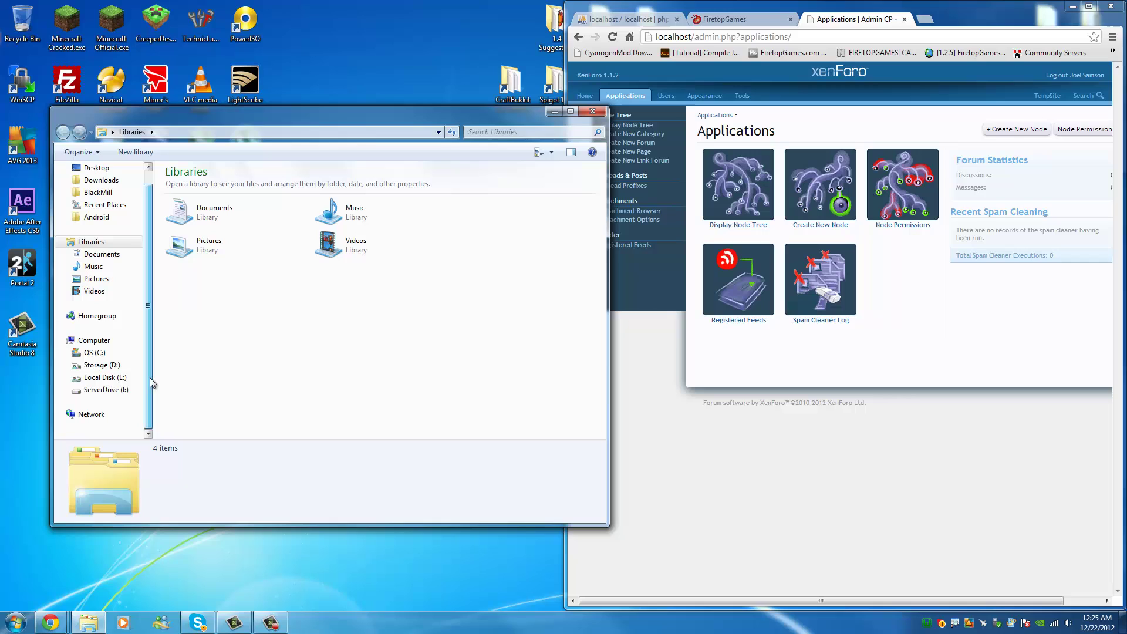
{"action": "left_click", "coordinate": [101, 378]}
{"action": "double_click", "coordinate": [217, 212]}
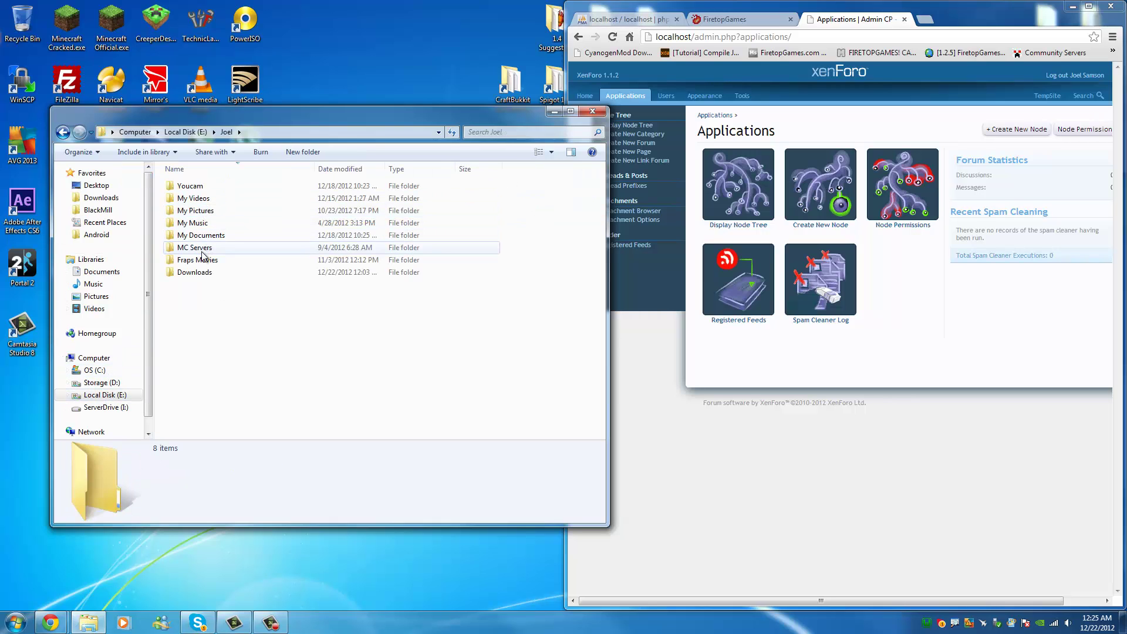
{"action": "double_click", "coordinate": [200, 247]}
{"action": "double_click", "coordinate": [212, 226]}
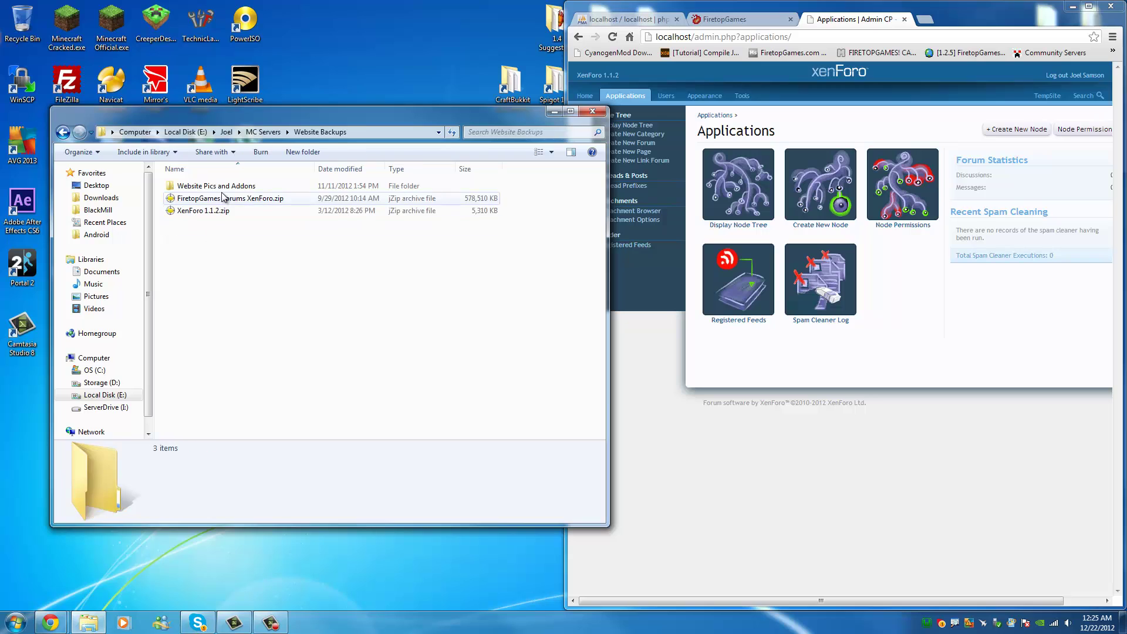
{"action": "left_click", "coordinate": [226, 187]}
{"action": "double_click", "coordinate": [229, 187]}
{"action": "left_click", "coordinate": [263, 197]}
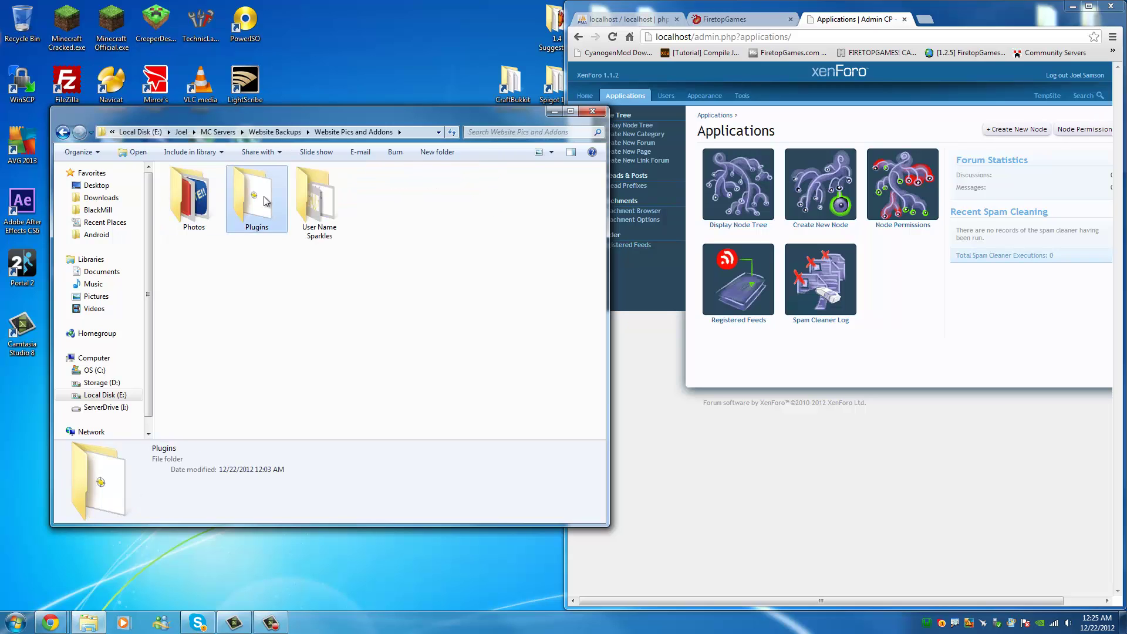
{"action": "double_click", "coordinate": [263, 196]}
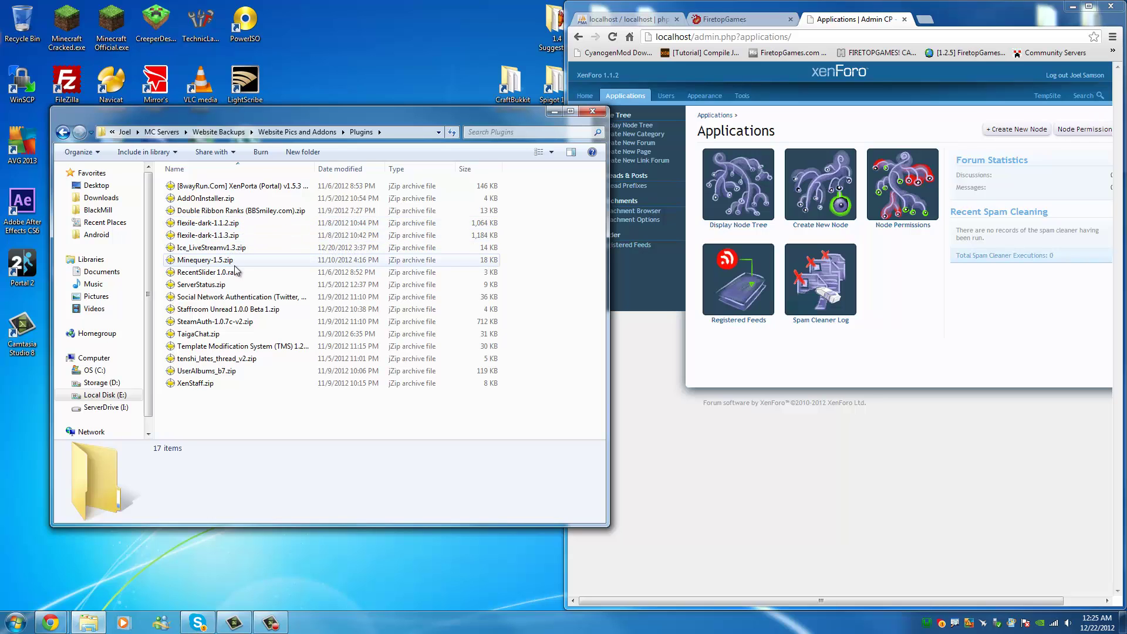
{"action": "left_click", "coordinate": [230, 226]}
Open flexile-dark-1.1.2.zip in jZip and inspect its upload folder.
{"action": "double_click", "coordinate": [230, 226]}
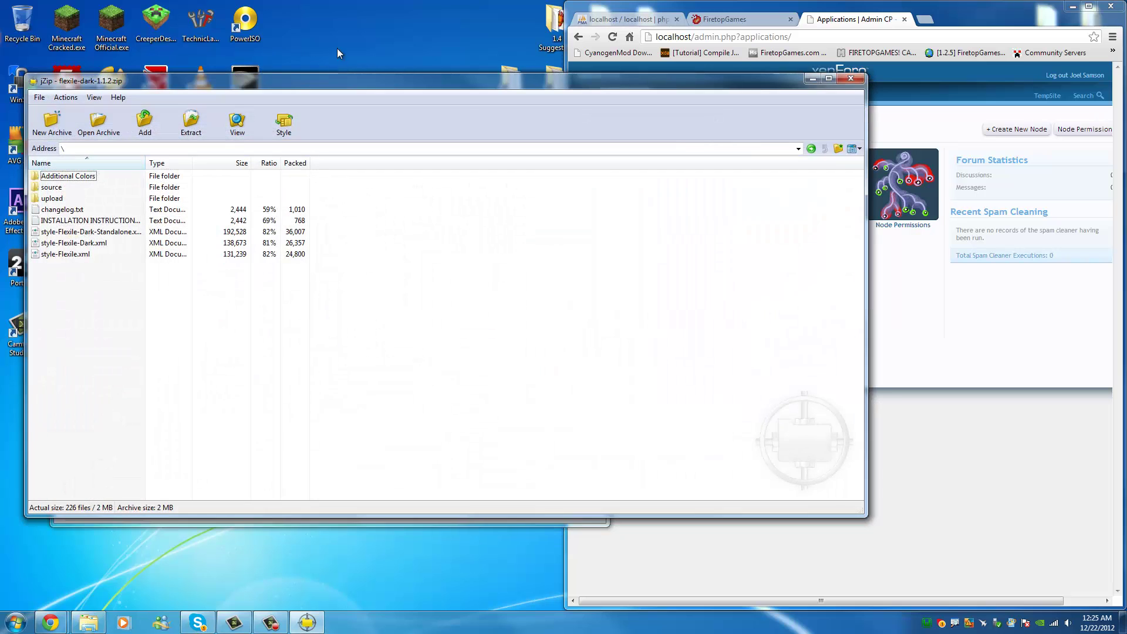
{"action": "left_click_drag", "start_coordinate": [350, 86], "coordinate": [374, 74]}
{"action": "double_click", "coordinate": [128, 192]}
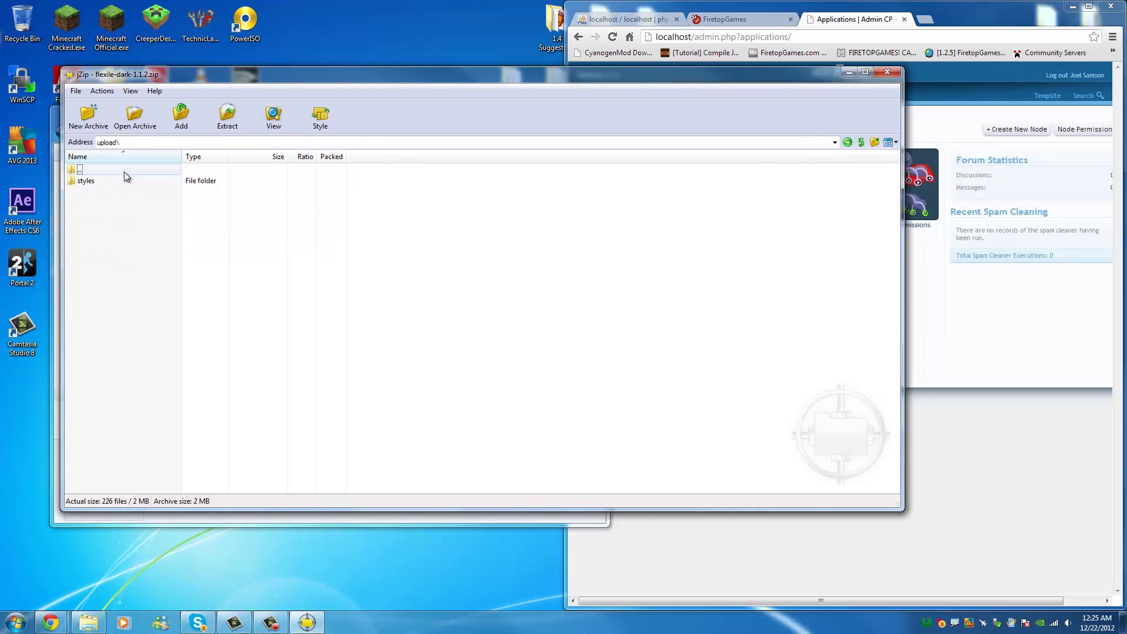
{"action": "double_click", "coordinate": [102, 171]}
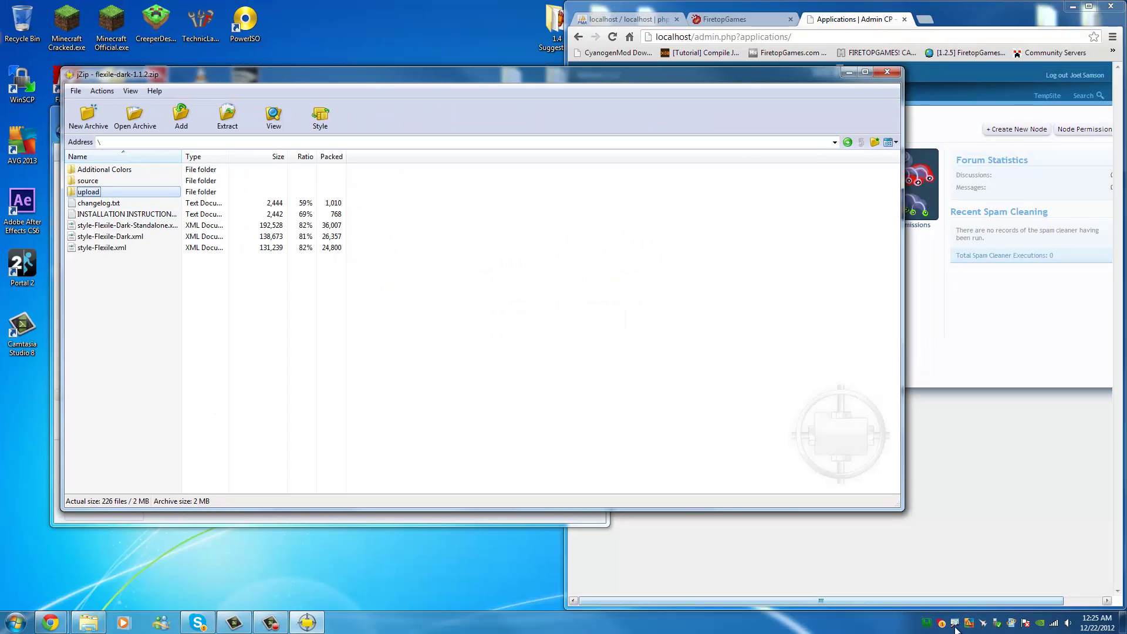
Open C:\wamp\www from WampServer, copy upload\styles into it, confirm the merge, and close the window.
{"action": "left_click", "coordinate": [927, 624]}
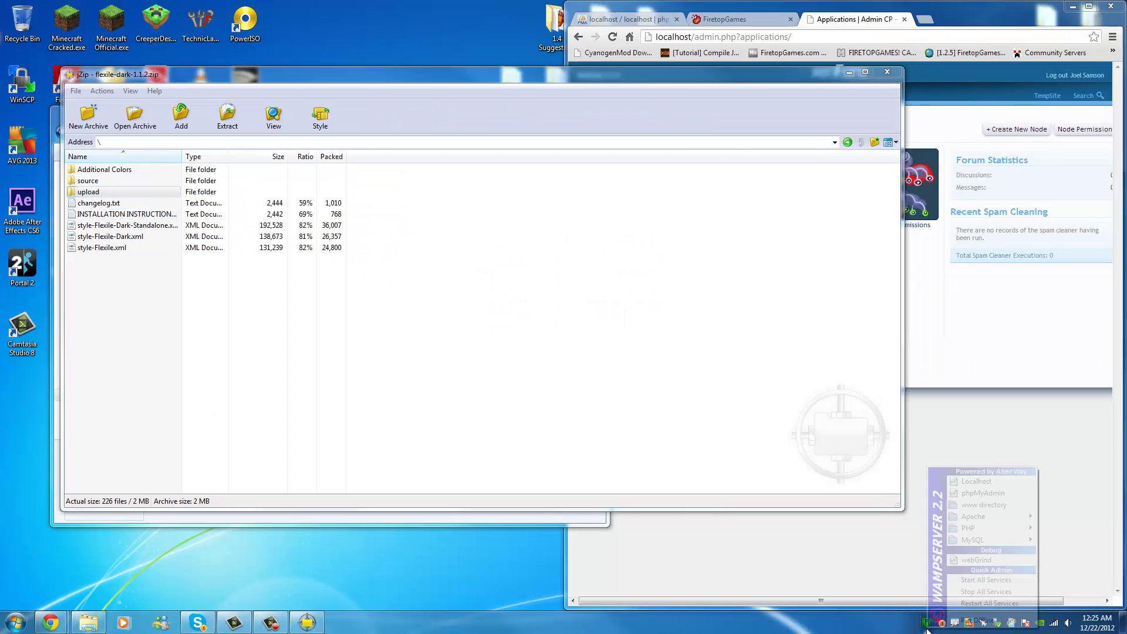
{"action": "left_click", "coordinate": [984, 505]}
{"action": "left_click_drag", "start_coordinate": [317, 136], "coordinate": [744, 143]}
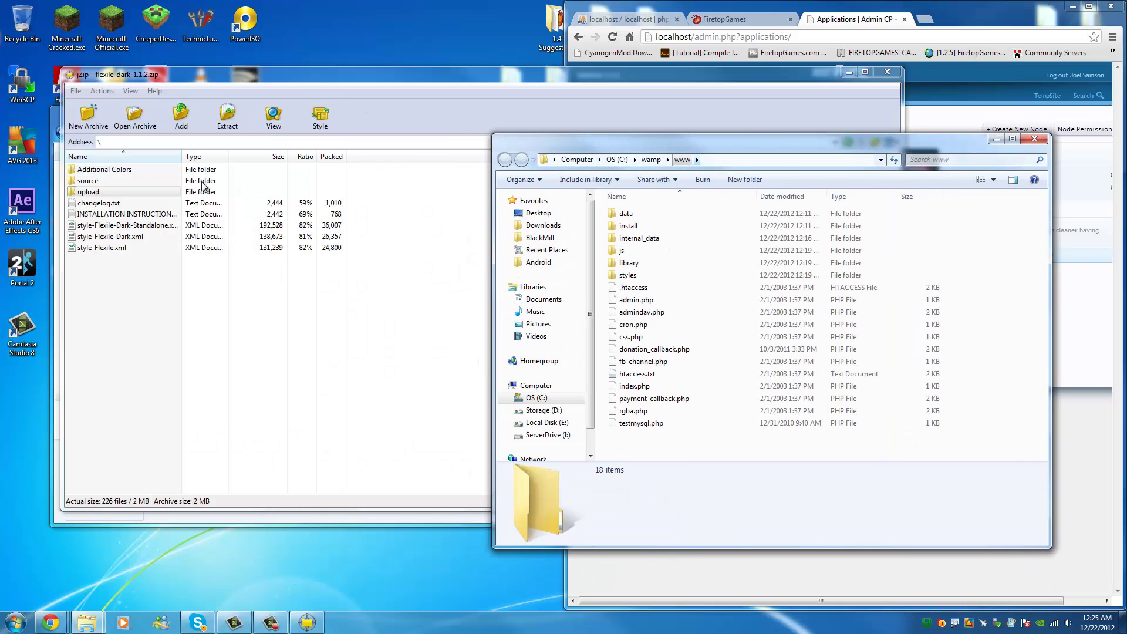
{"action": "double_click", "coordinate": [105, 195]}
{"action": "left_click_drag", "start_coordinate": [394, 74], "coordinate": [287, 86]}
{"action": "left_click_drag", "start_coordinate": [35, 197], "coordinate": [940, 450]}
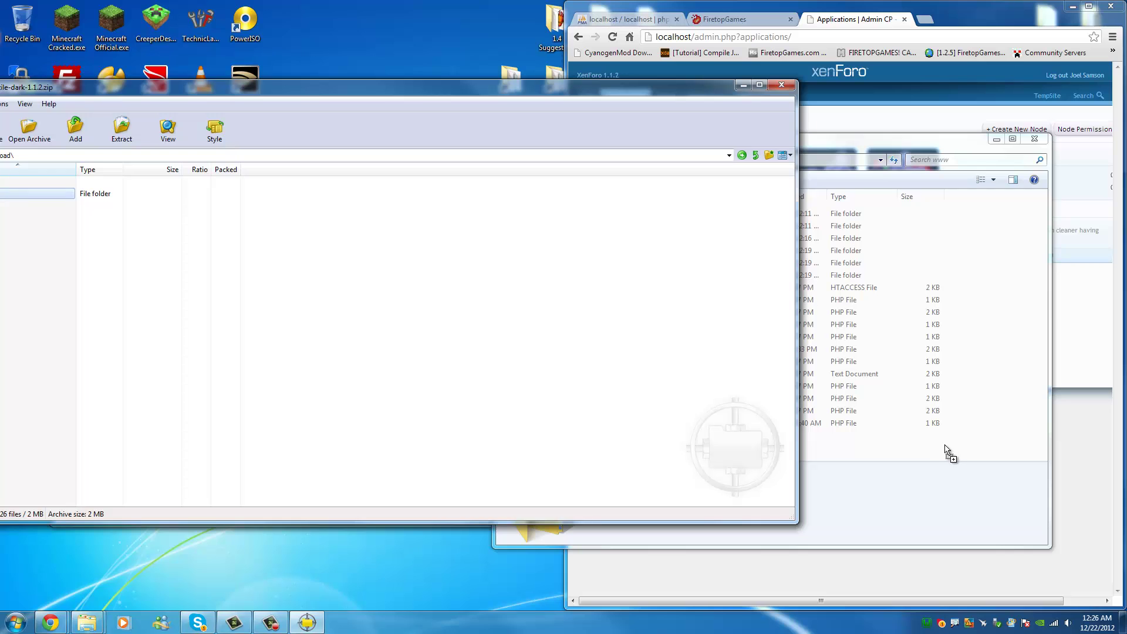
{"action": "left_click", "coordinate": [610, 427]}
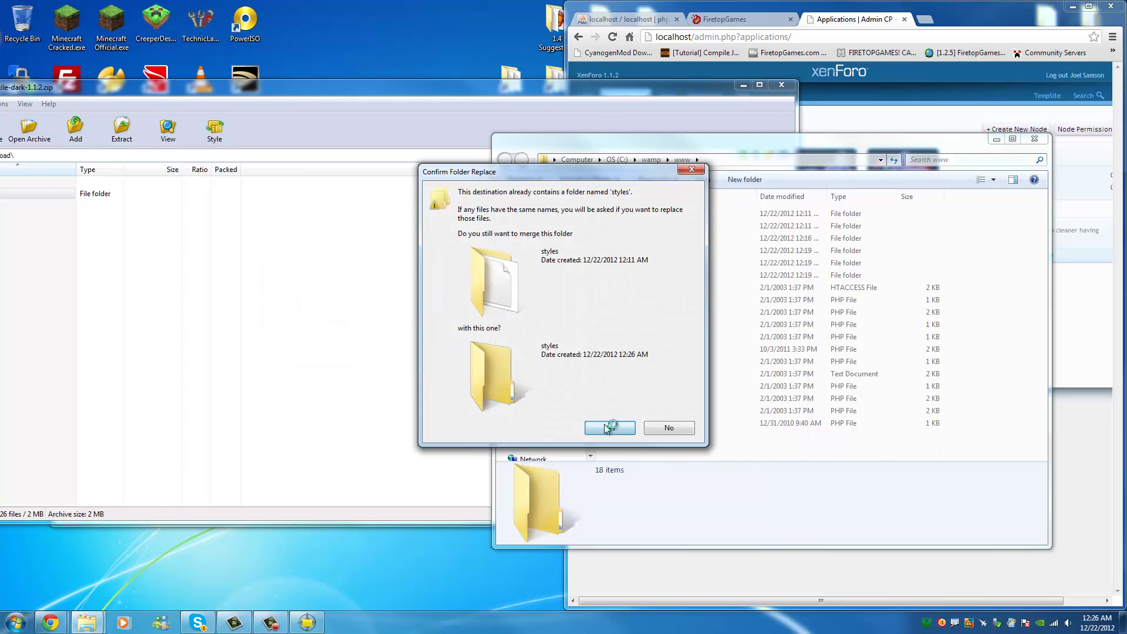
{"action": "left_click", "coordinate": [1033, 139]}
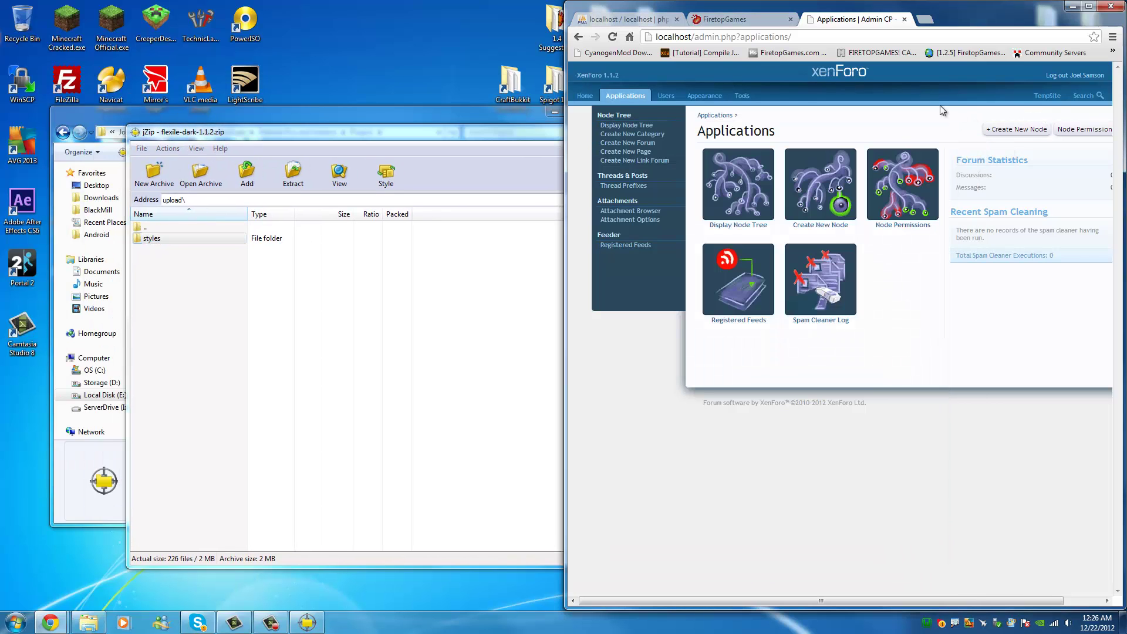
From Appearance > Import a Style, choose a file and extract style-Flexile.xml from the archive to the desktop.
{"action": "left_click", "coordinate": [704, 95]}
{"action": "left_click", "coordinate": [1022, 131]}
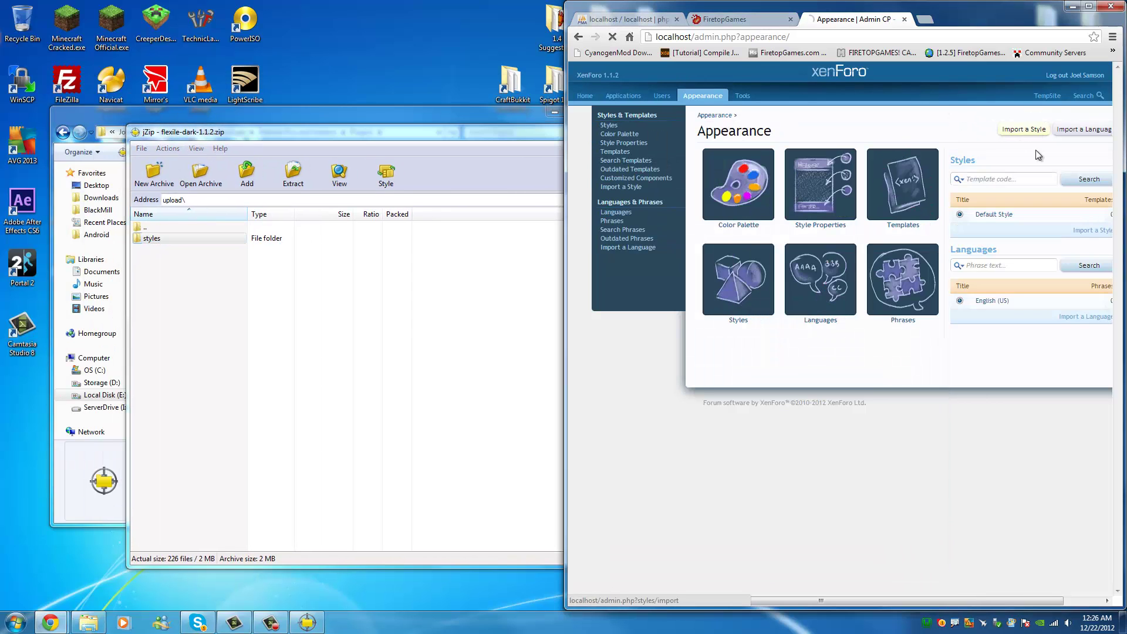
{"action": "left_click", "coordinate": [851, 155]}
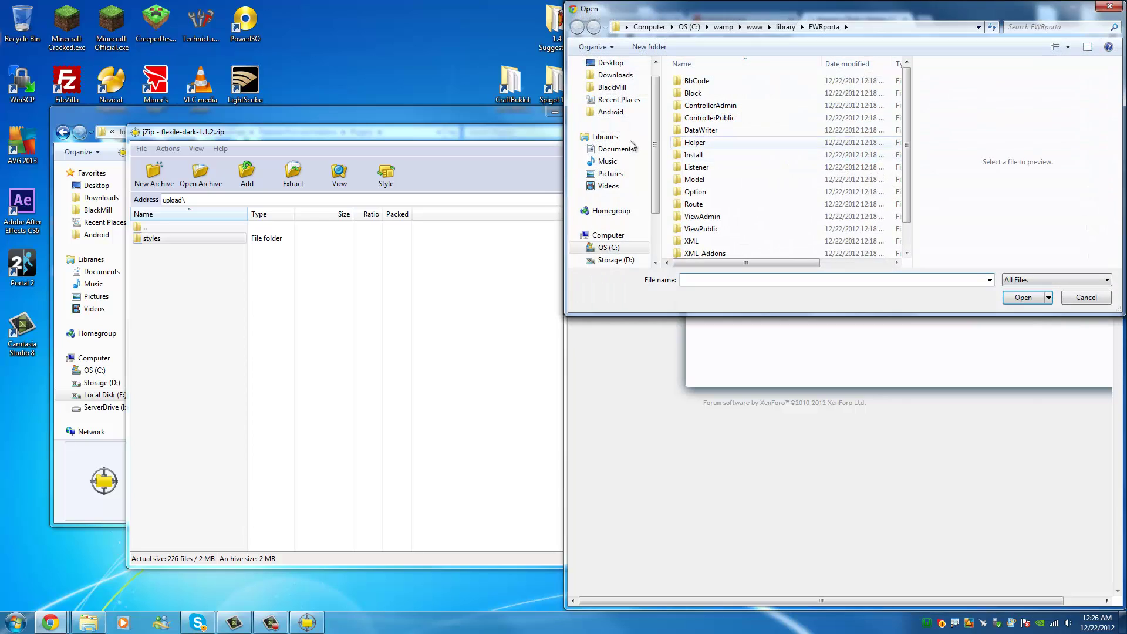
{"action": "double_click", "coordinate": [213, 229]}
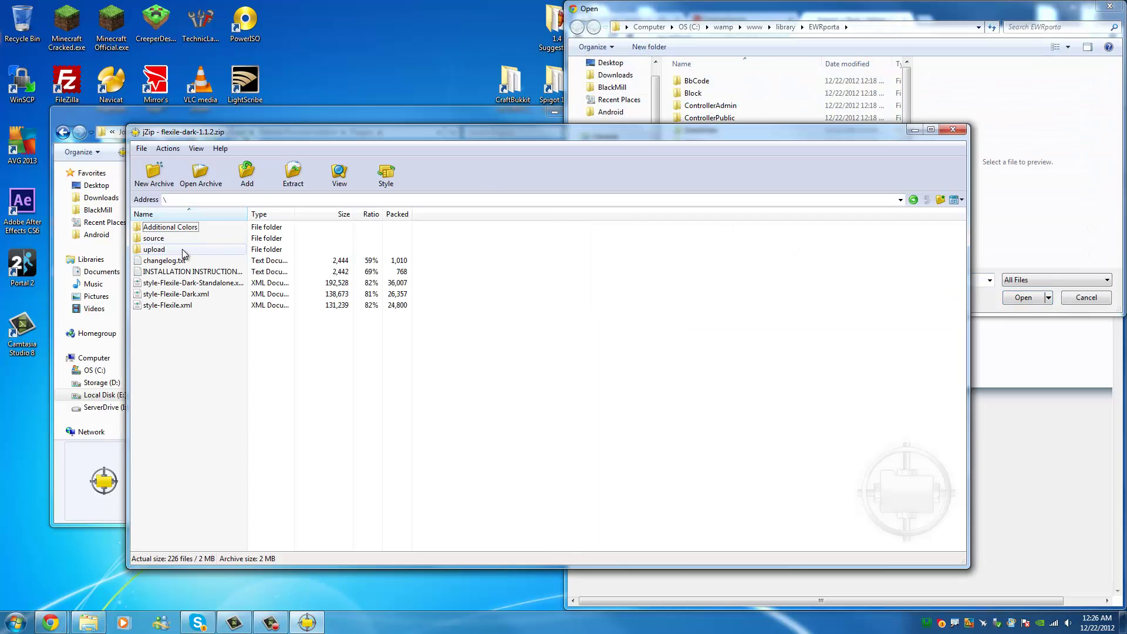
{"action": "left_click", "coordinate": [182, 284]}
{"action": "left_click", "coordinate": [198, 294]}
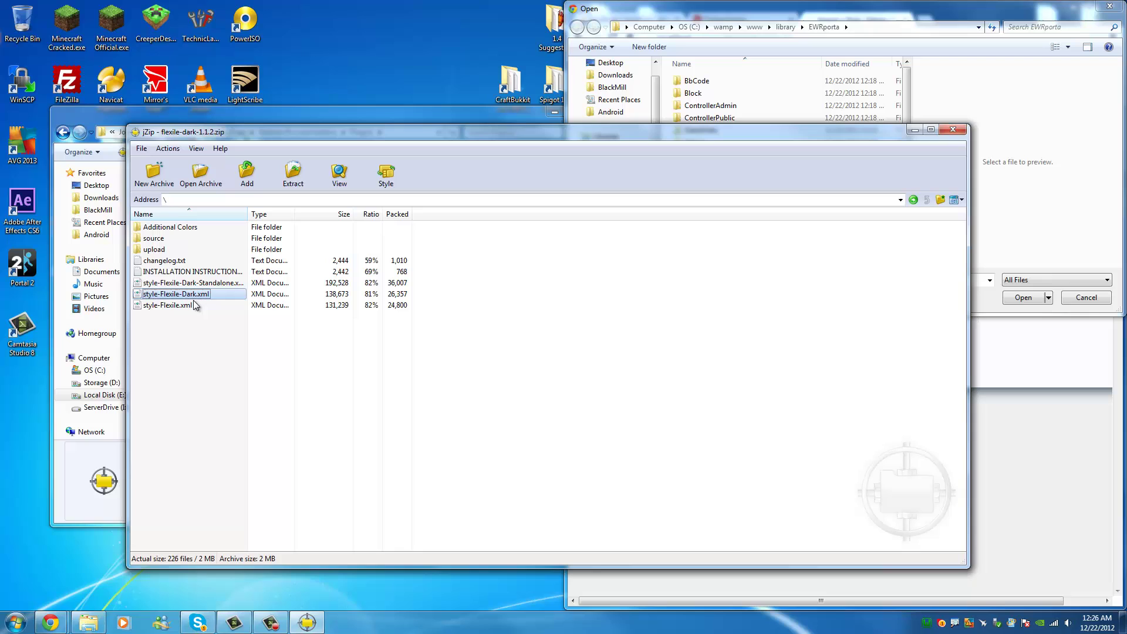
{"action": "left_click", "coordinate": [191, 304]}
{"action": "left_click_drag", "start_coordinate": [68, 420], "coordinate": [32, 411]}
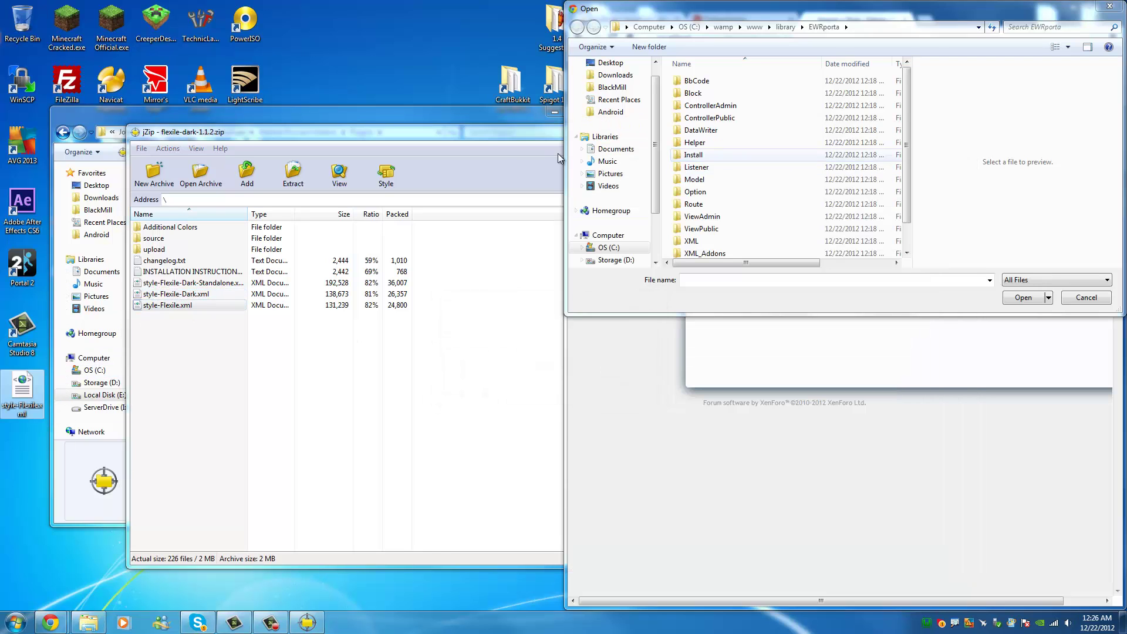
Pick style-Flexile.xml from the desktop as the upload file and import it.
{"action": "left_click", "coordinate": [610, 63]}
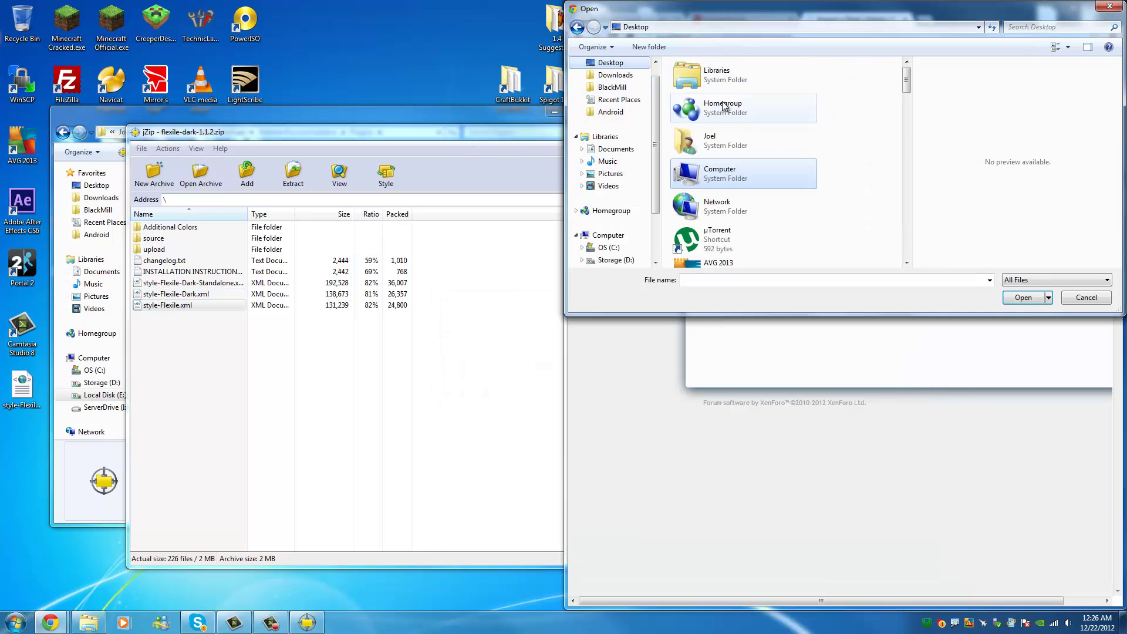
{"action": "scroll", "coordinate": [873, 203], "scroll_direction": "down", "scroll_amount": 5}
{"action": "key", "text": "s"}
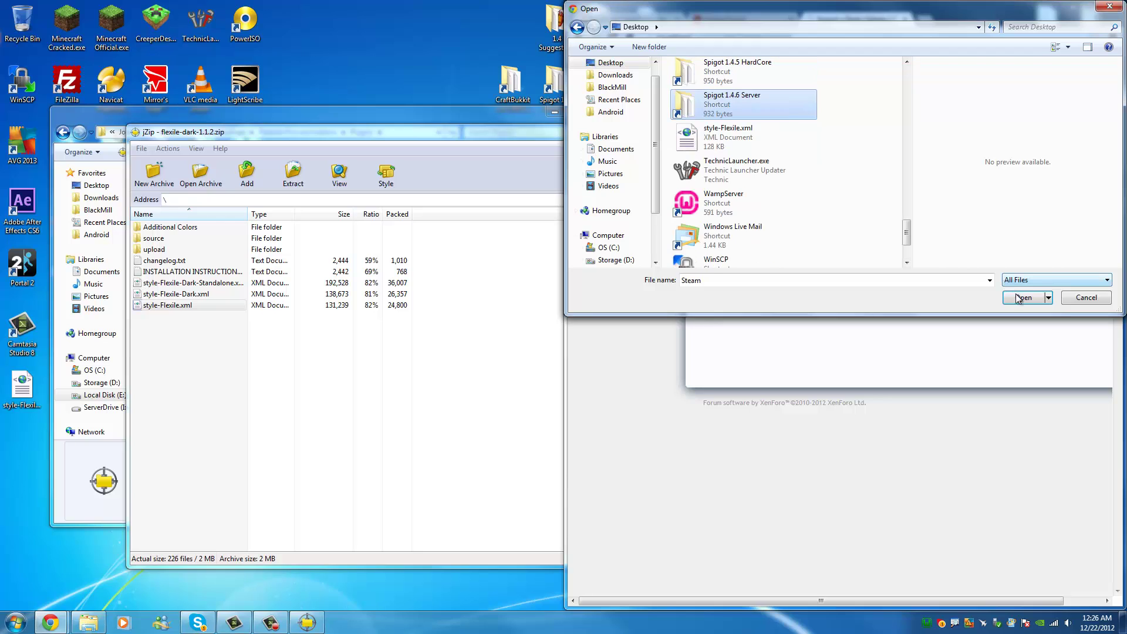
{"action": "key", "text": "s"}
{"action": "left_click", "coordinate": [1023, 297]}
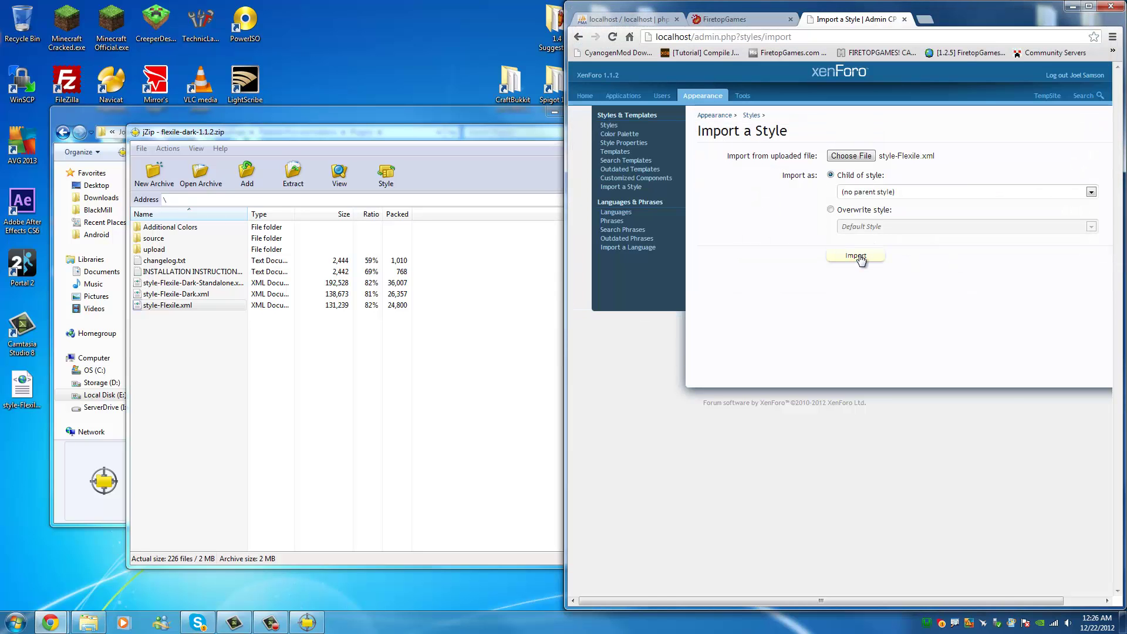
{"action": "left_click", "coordinate": [857, 257]}
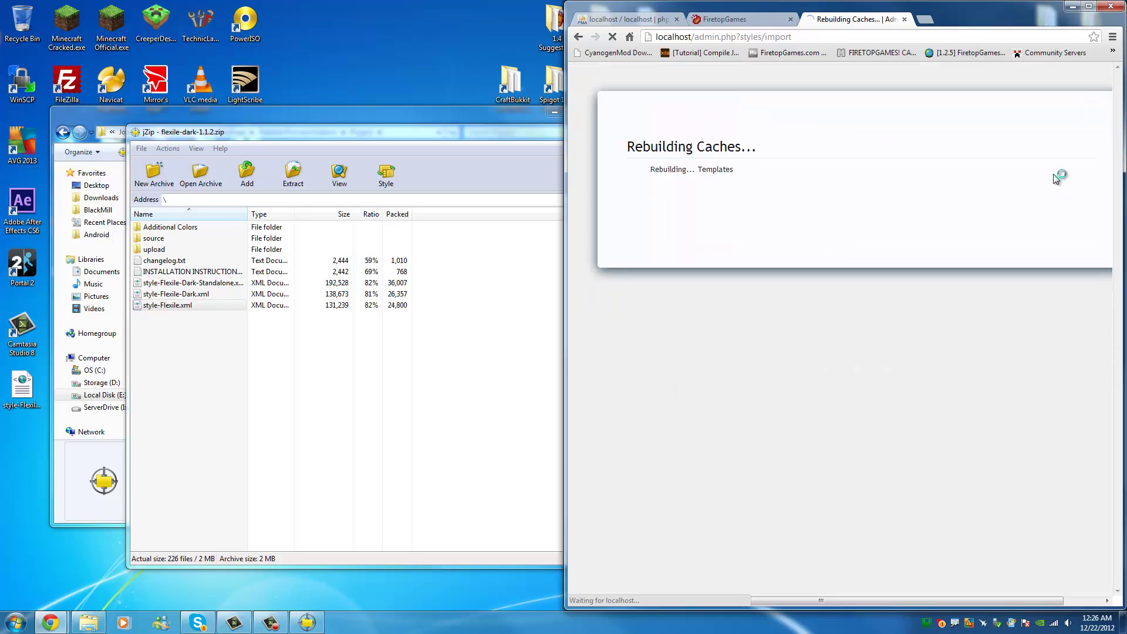
While the cache rebuild runs, rearrange the archive window and select style-Flexile-Dark.xml.
{"action": "left_click", "coordinate": [207, 327]}
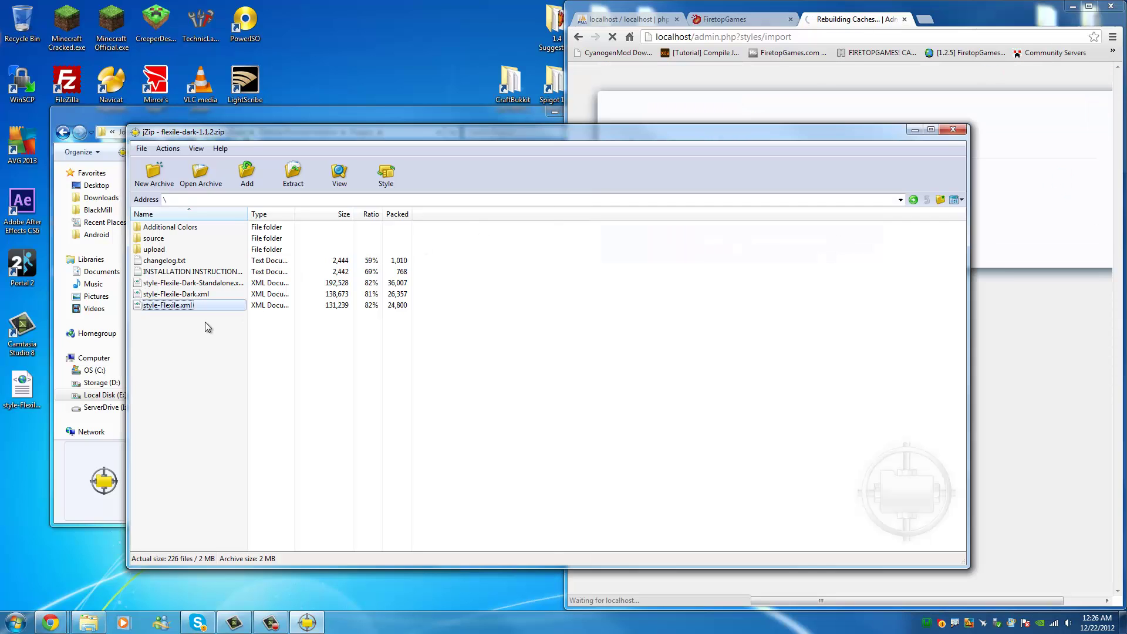
{"action": "left_click", "coordinate": [207, 328]}
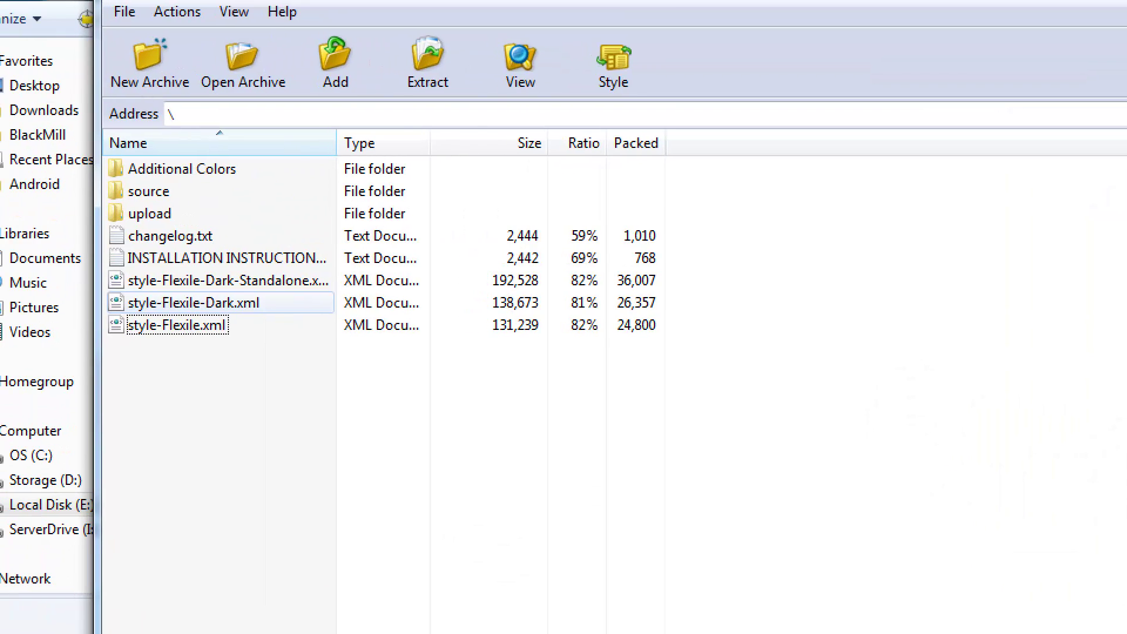
{"action": "mouse_move", "coordinate": [157, 312]}
{"action": "left_mouse_down"}
{"action": "mouse_move", "coordinate": [276, 350]}
{"action": "mouse_move", "coordinate": [258, 292]}
{"action": "mouse_move", "coordinate": [141, 296]}
{"action": "mouse_move", "coordinate": [217, 320]}
{"action": "left_mouse_up"}
{"action": "mouse_move", "coordinate": [310, 281]}
{"action": "left_mouse_down"}
{"action": "mouse_move", "coordinate": [146, 291]}
{"action": "mouse_move", "coordinate": [304, 292]}
{"action": "left_mouse_up"}
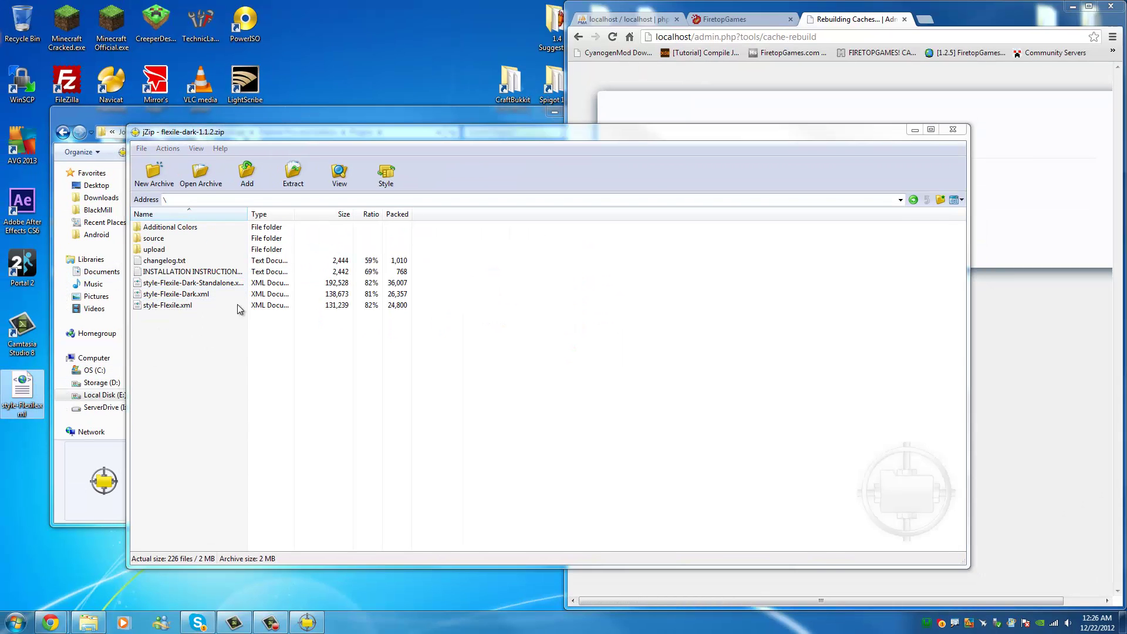
{"action": "left_click", "coordinate": [223, 294]}
Look over the FiretopGames site tab, then return to the rebuild tab showing Flexile in Styles.
{"action": "left_click", "coordinate": [753, 20]}
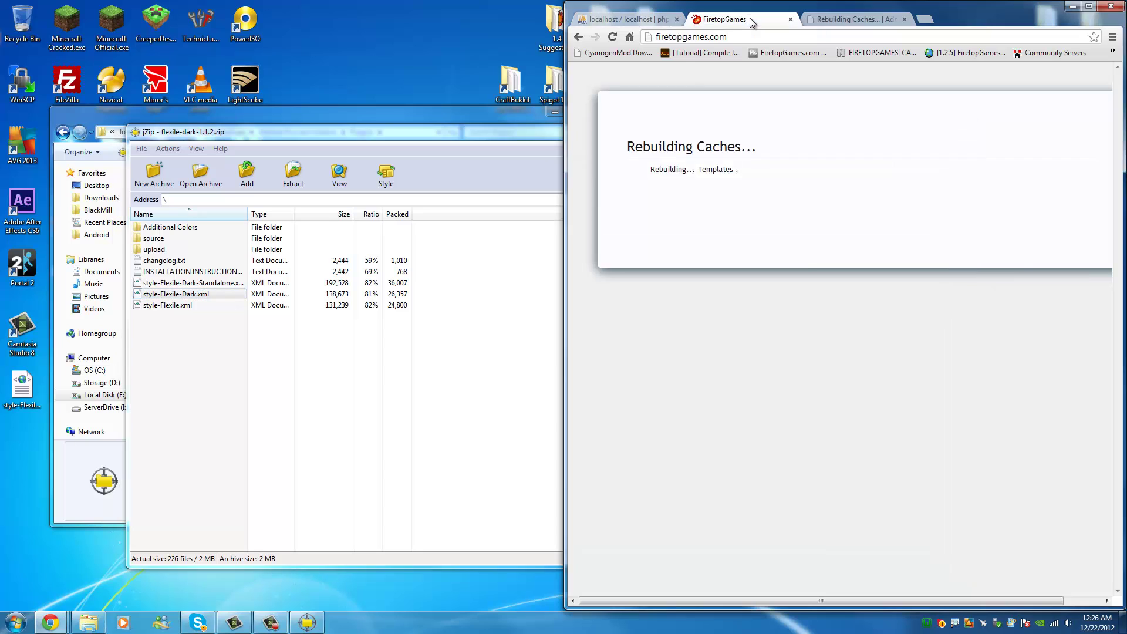
{"action": "scroll", "coordinate": [1059, 399], "scroll_direction": "down", "scroll_amount": 7}
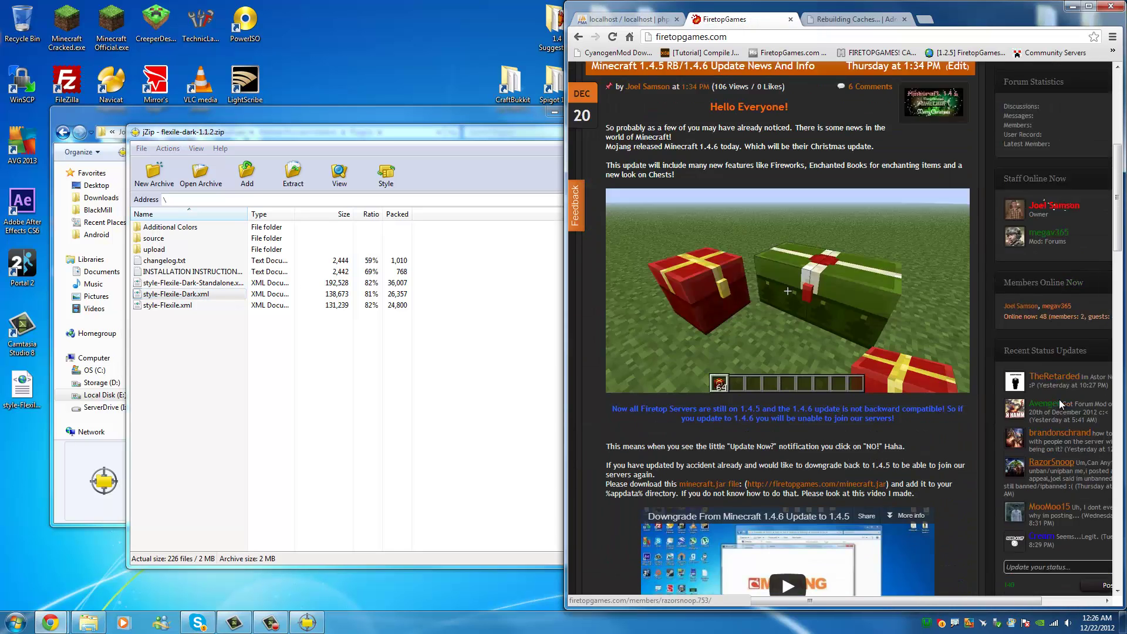
{"action": "scroll", "coordinate": [1059, 399], "scroll_direction": "up", "scroll_amount": 7}
{"action": "left_click", "coordinate": [833, 17]}
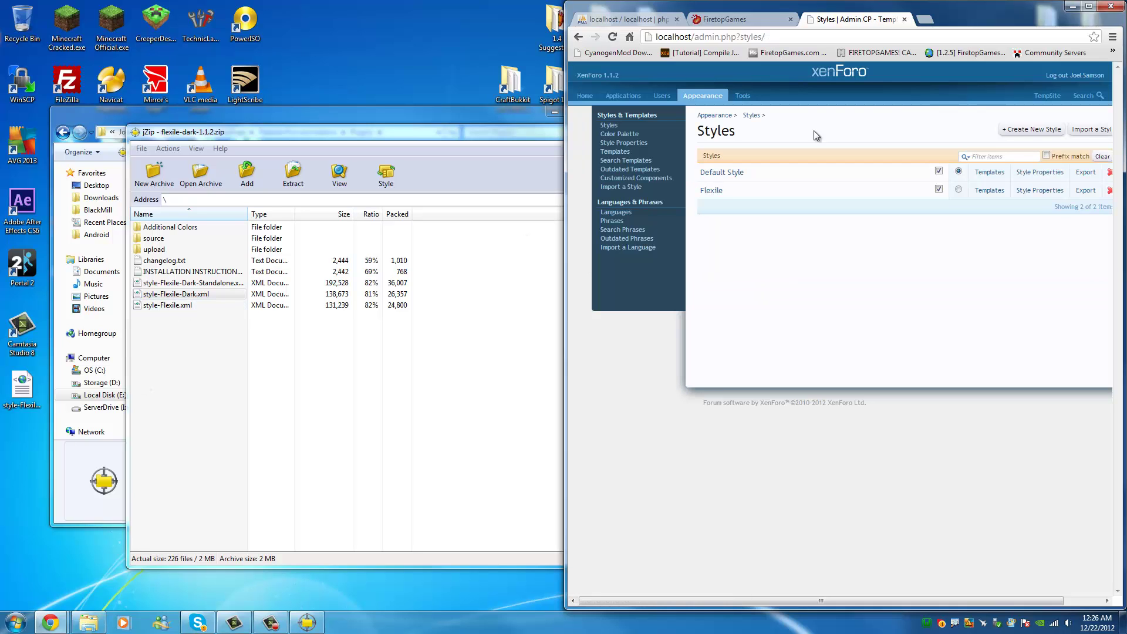
Maximize the browser, make Flexile the default style, and turn off user selection for Default Style.
{"action": "double_click", "coordinate": [963, 17]}
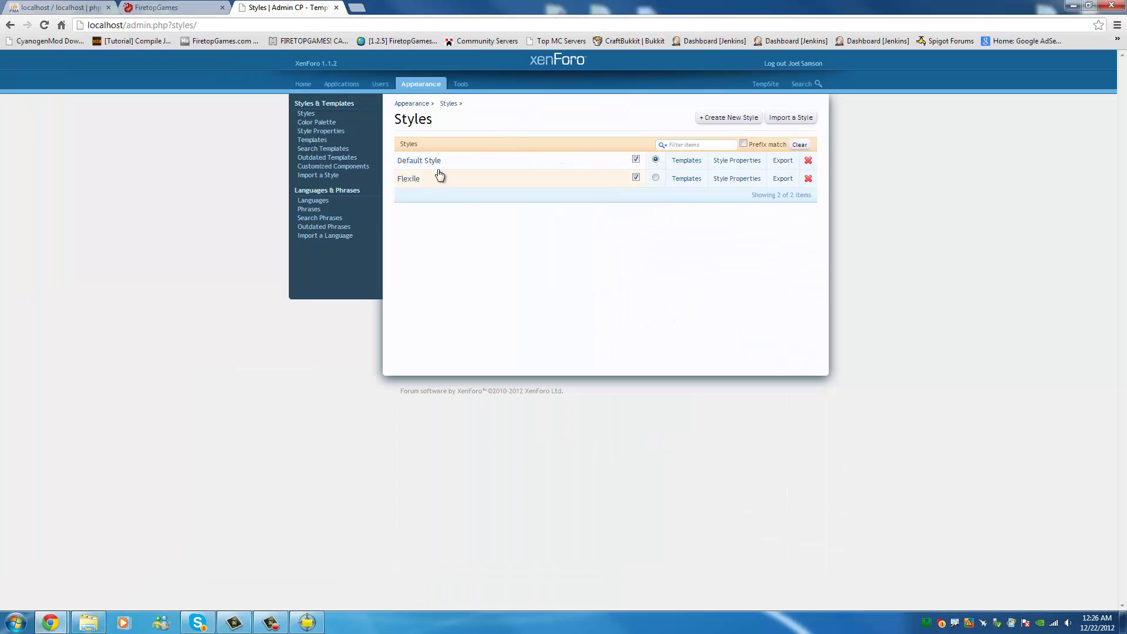
{"action": "left_click", "coordinate": [656, 179]}
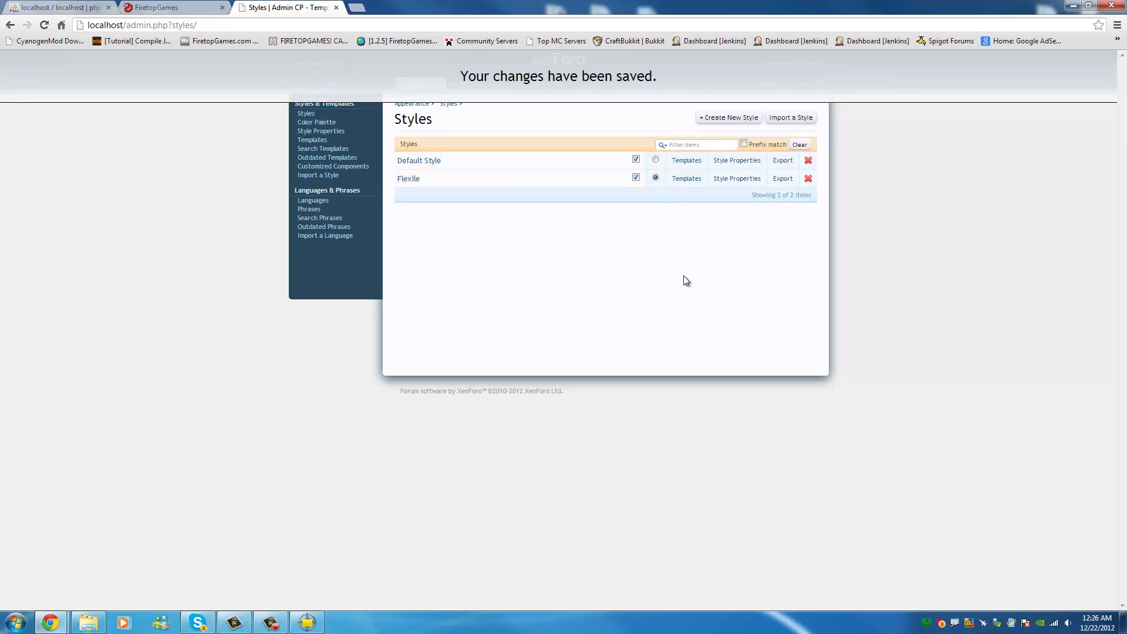
{"action": "left_click", "coordinate": [636, 160]}
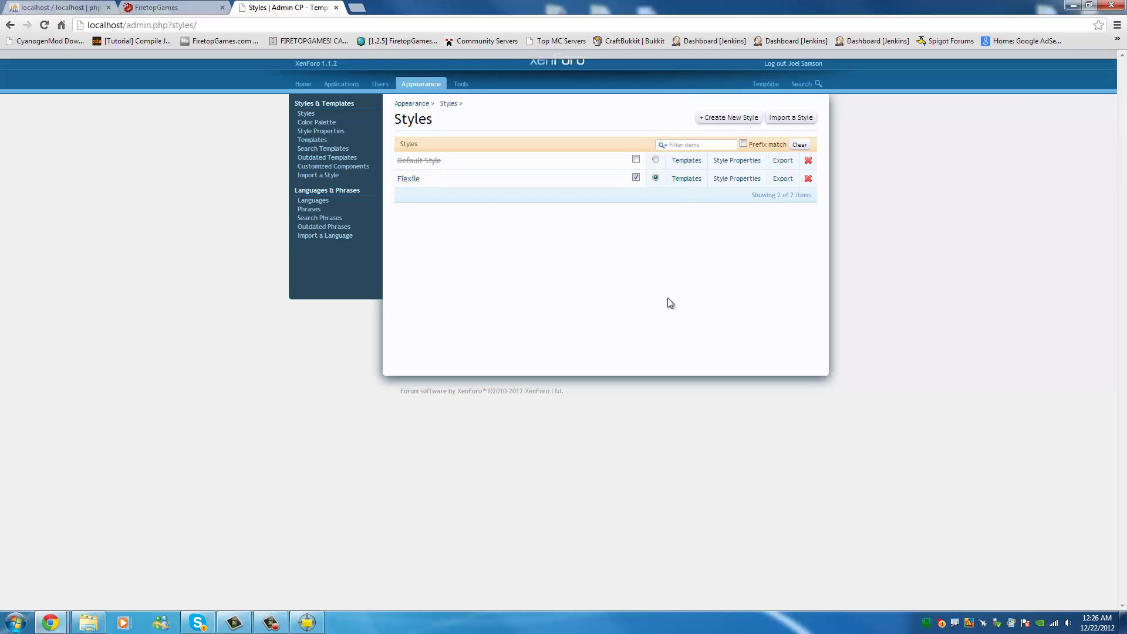
In a new tab, load localhost after a mistyped 'looca' search, and scroll the portal home page.
{"action": "left_click", "coordinate": [354, 8]}
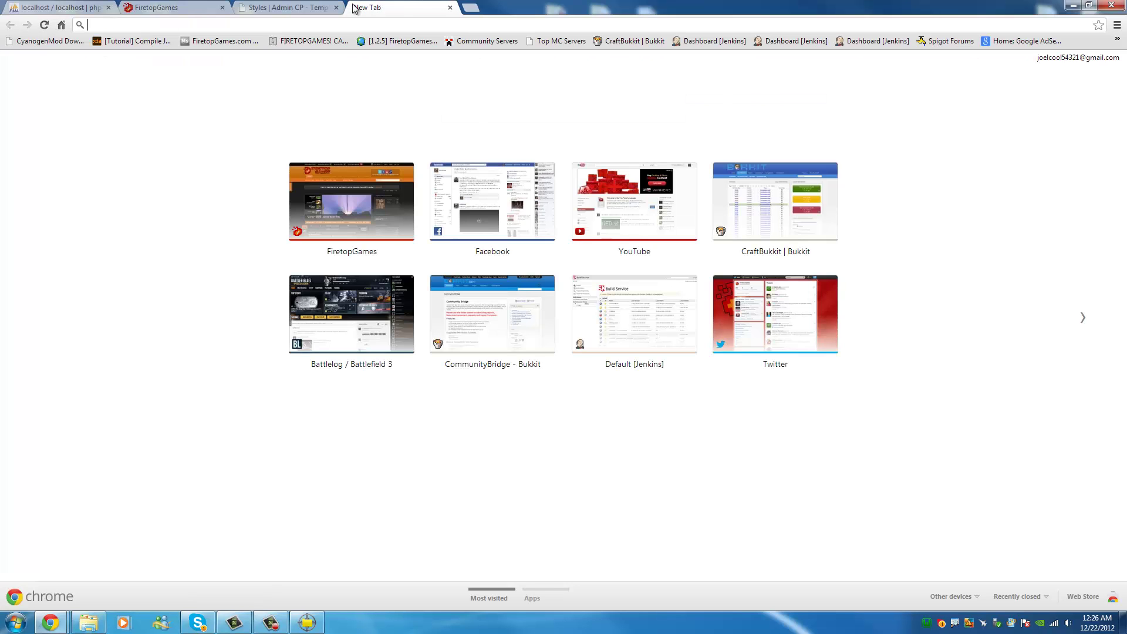
{"action": "type", "text": "looca"}
{"action": "key", "text": "Return"}
{"action": "left_click", "coordinate": [320, 25]}
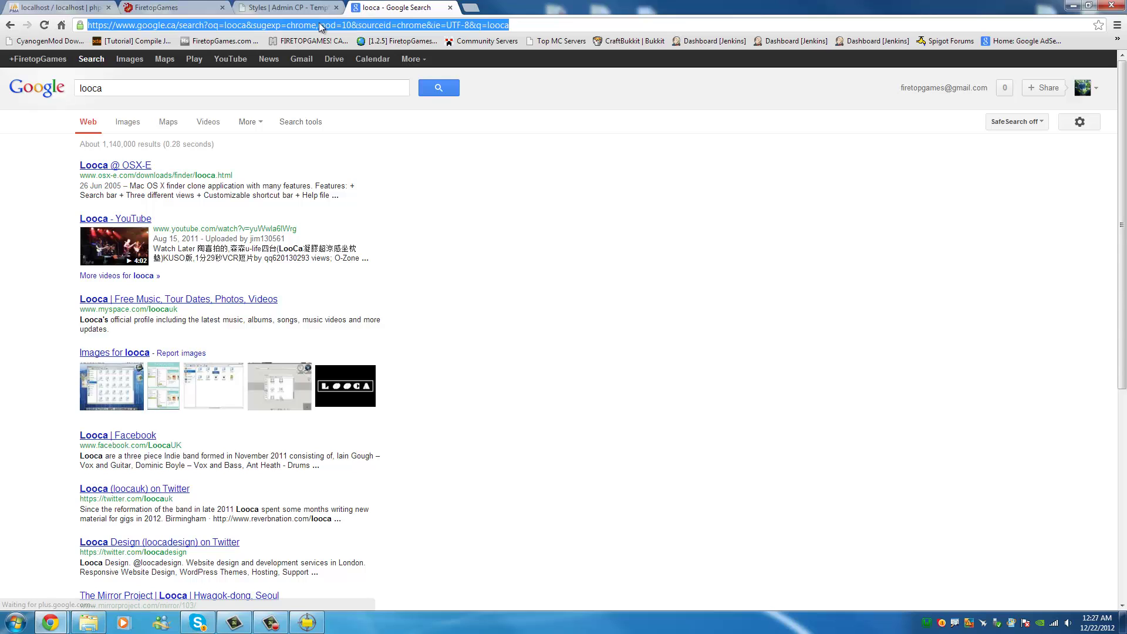
{"action": "type", "text": "localhost"}
{"action": "key", "text": "Return"}
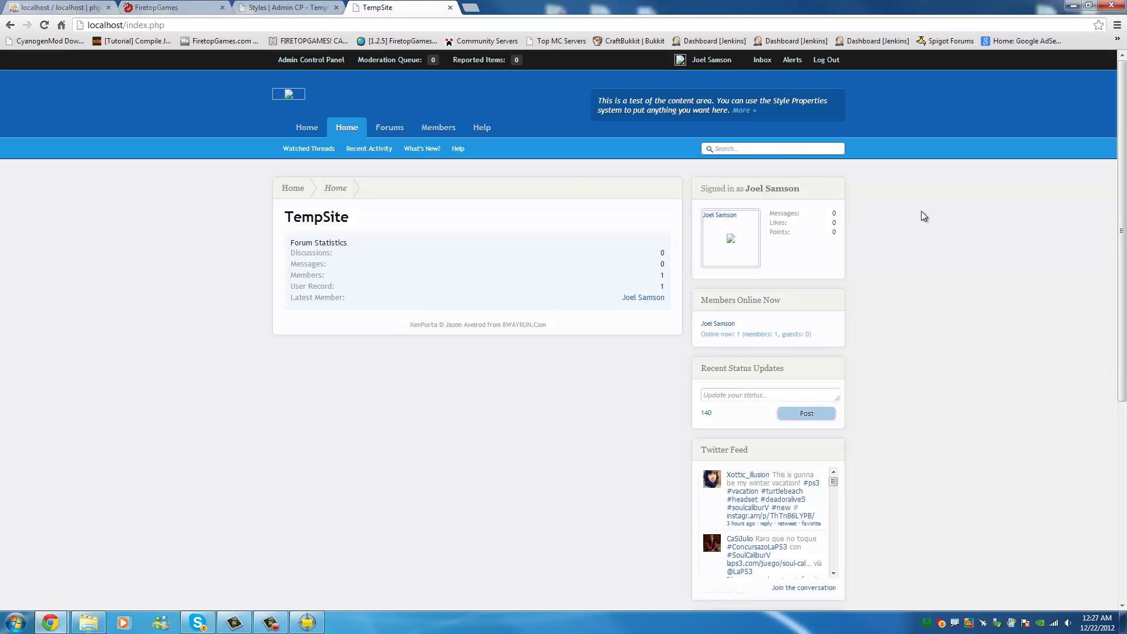
{"action": "scroll", "coordinate": [931, 209], "scroll_direction": "down", "scroll_amount": 4}
{"action": "scroll", "coordinate": [931, 209], "scroll_direction": "up", "scroll_amount": 4}
{"action": "scroll", "coordinate": [931, 210], "scroll_direction": "down", "scroll_amount": 4}
{"action": "scroll", "coordinate": [931, 210], "scroll_direction": "up", "scroll_amount": 4}
{"action": "scroll", "coordinate": [569, 388], "scroll_direction": "down", "scroll_amount": 2}
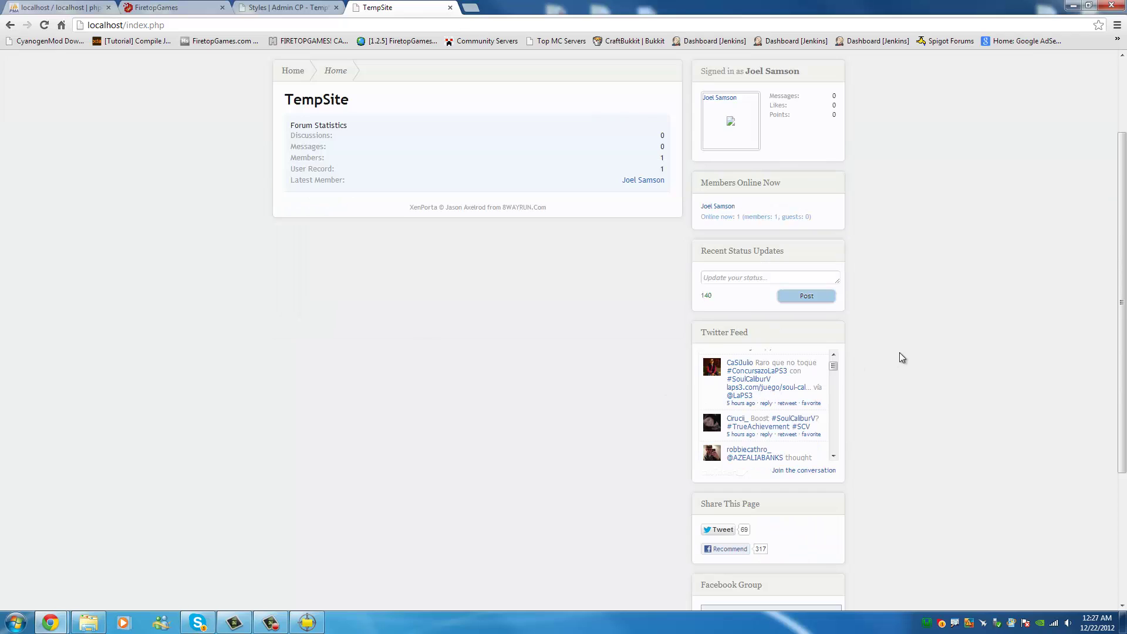
{"action": "scroll", "coordinate": [983, 301], "scroll_direction": "up", "scroll_amount": 2}
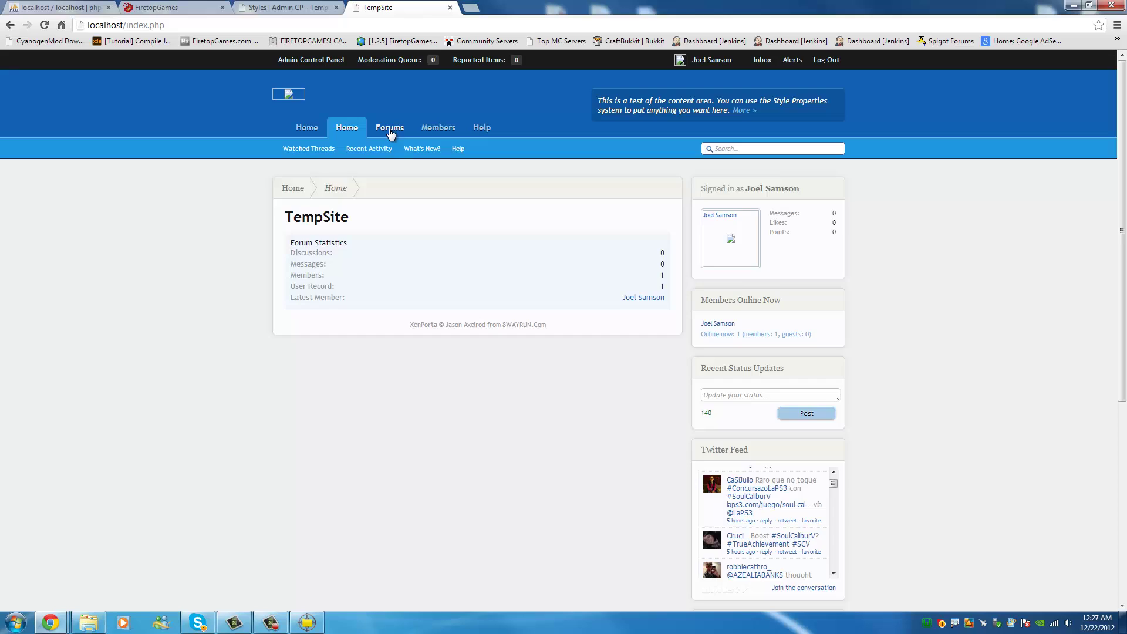
View the Forums page, then the Members page, and move the FiretopGames tab after the Styles tab.
{"action": "left_click", "coordinate": [390, 127]}
{"action": "scroll", "coordinate": [590, 422], "scroll_direction": "down", "scroll_amount": 1}
{"action": "scroll", "coordinate": [590, 424], "scroll_direction": "up", "scroll_amount": 1}
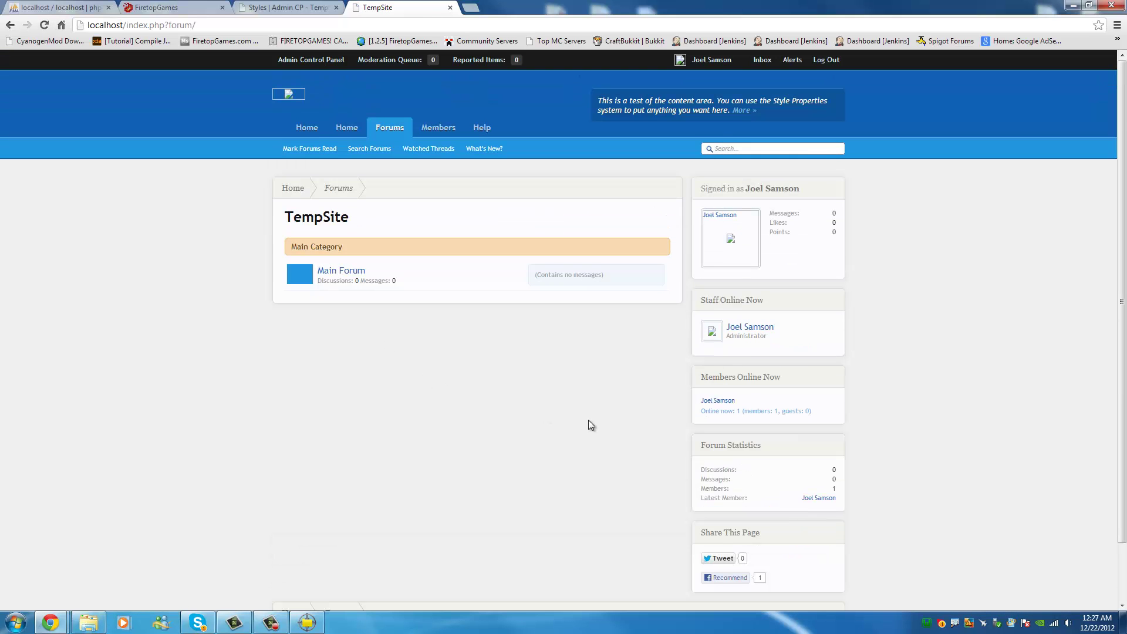
{"action": "left_click", "coordinate": [431, 128]}
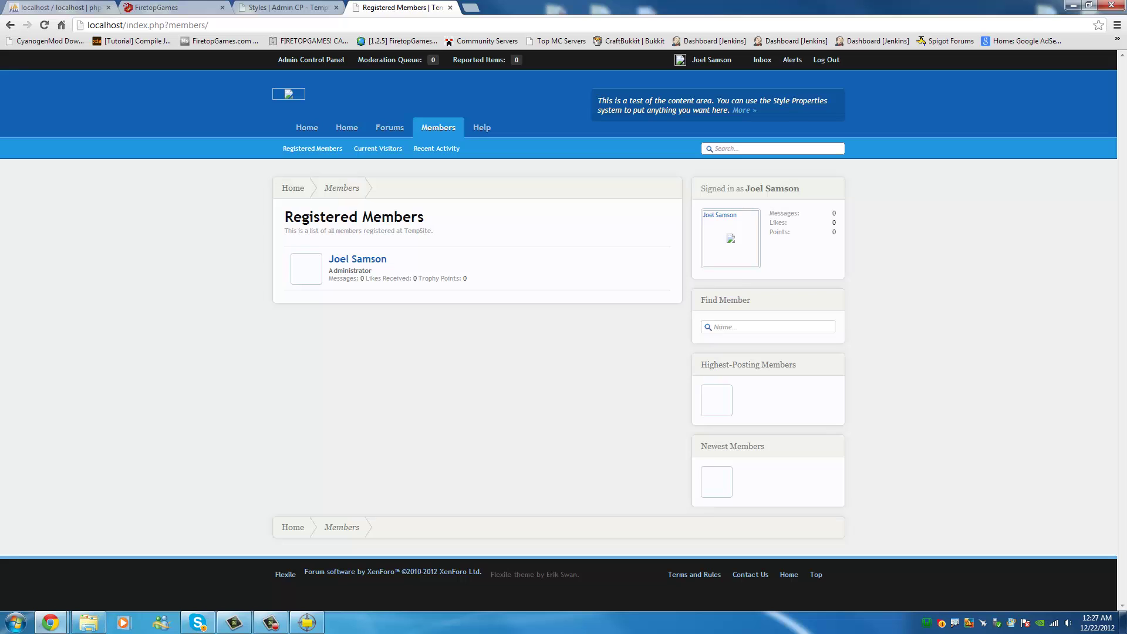
{"action": "left_click_drag", "start_coordinate": [129, 5], "coordinate": [246, 6]}
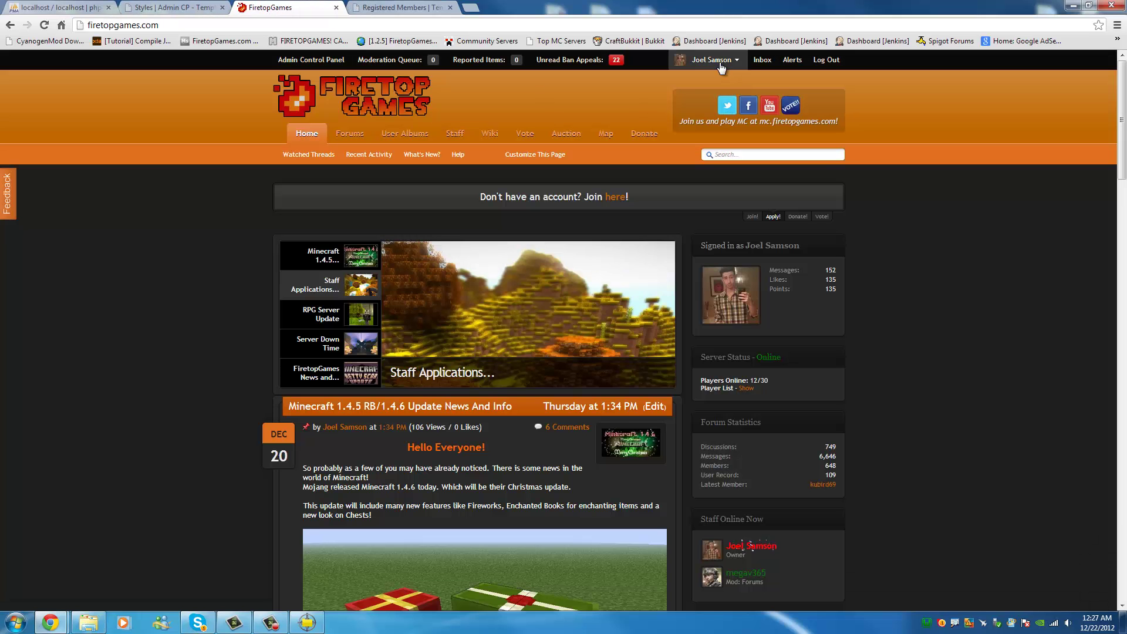
Check the FiretopGames account menu, then go back to TempSite's Registered Members tab.
{"action": "left_click", "coordinate": [717, 61]}
{"action": "scroll", "coordinate": [822, 502], "scroll_direction": "down", "scroll_amount": 3}
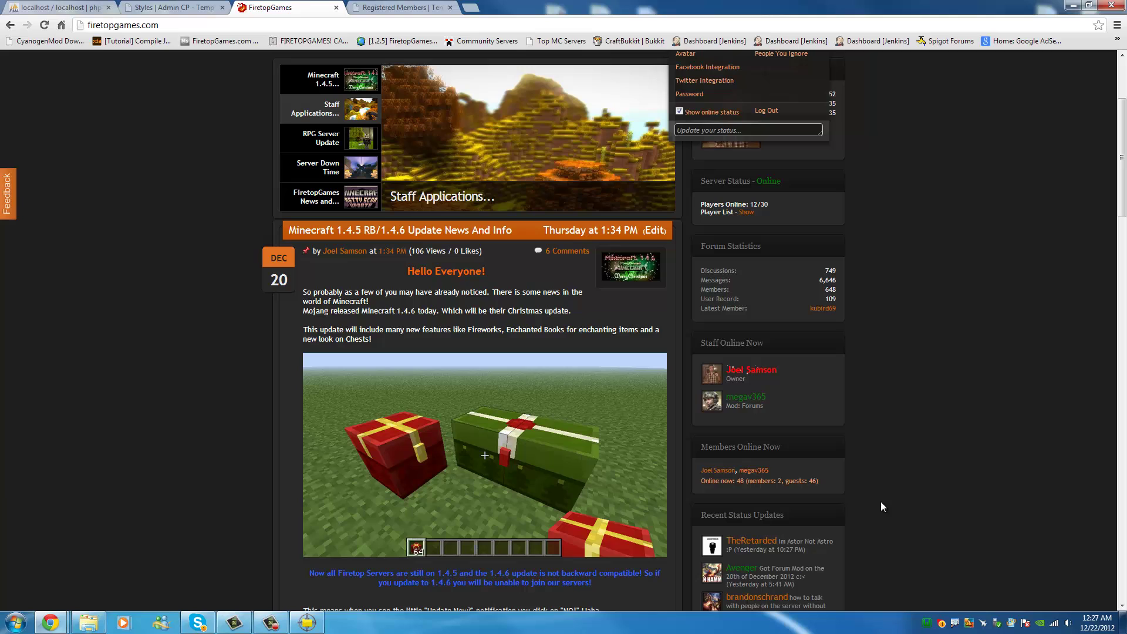
{"action": "left_click", "coordinate": [434, 6]}
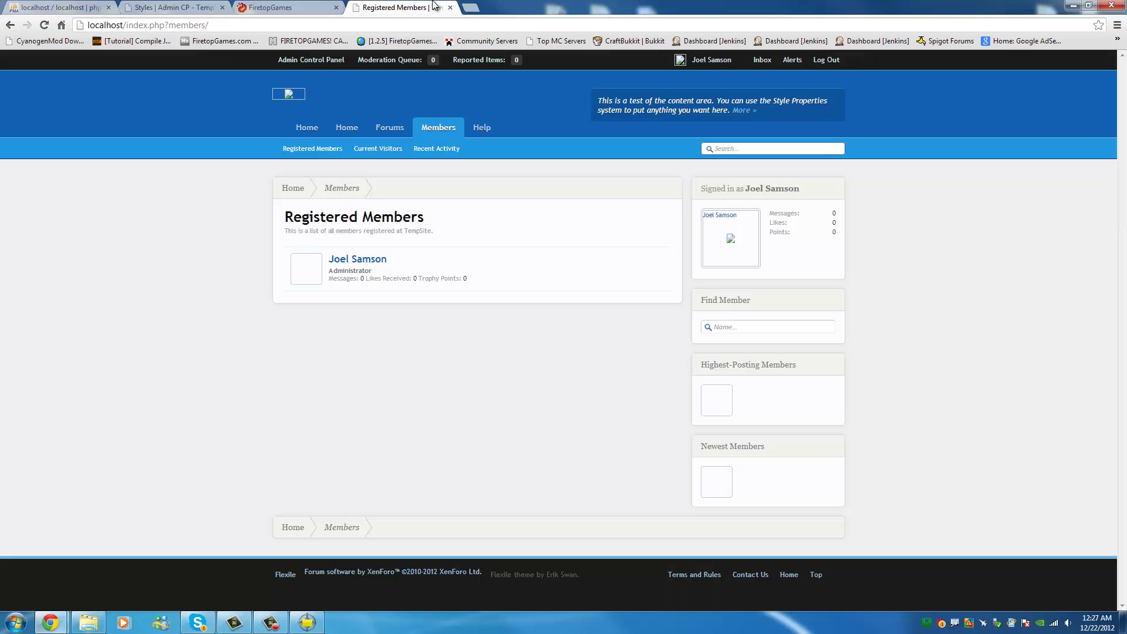